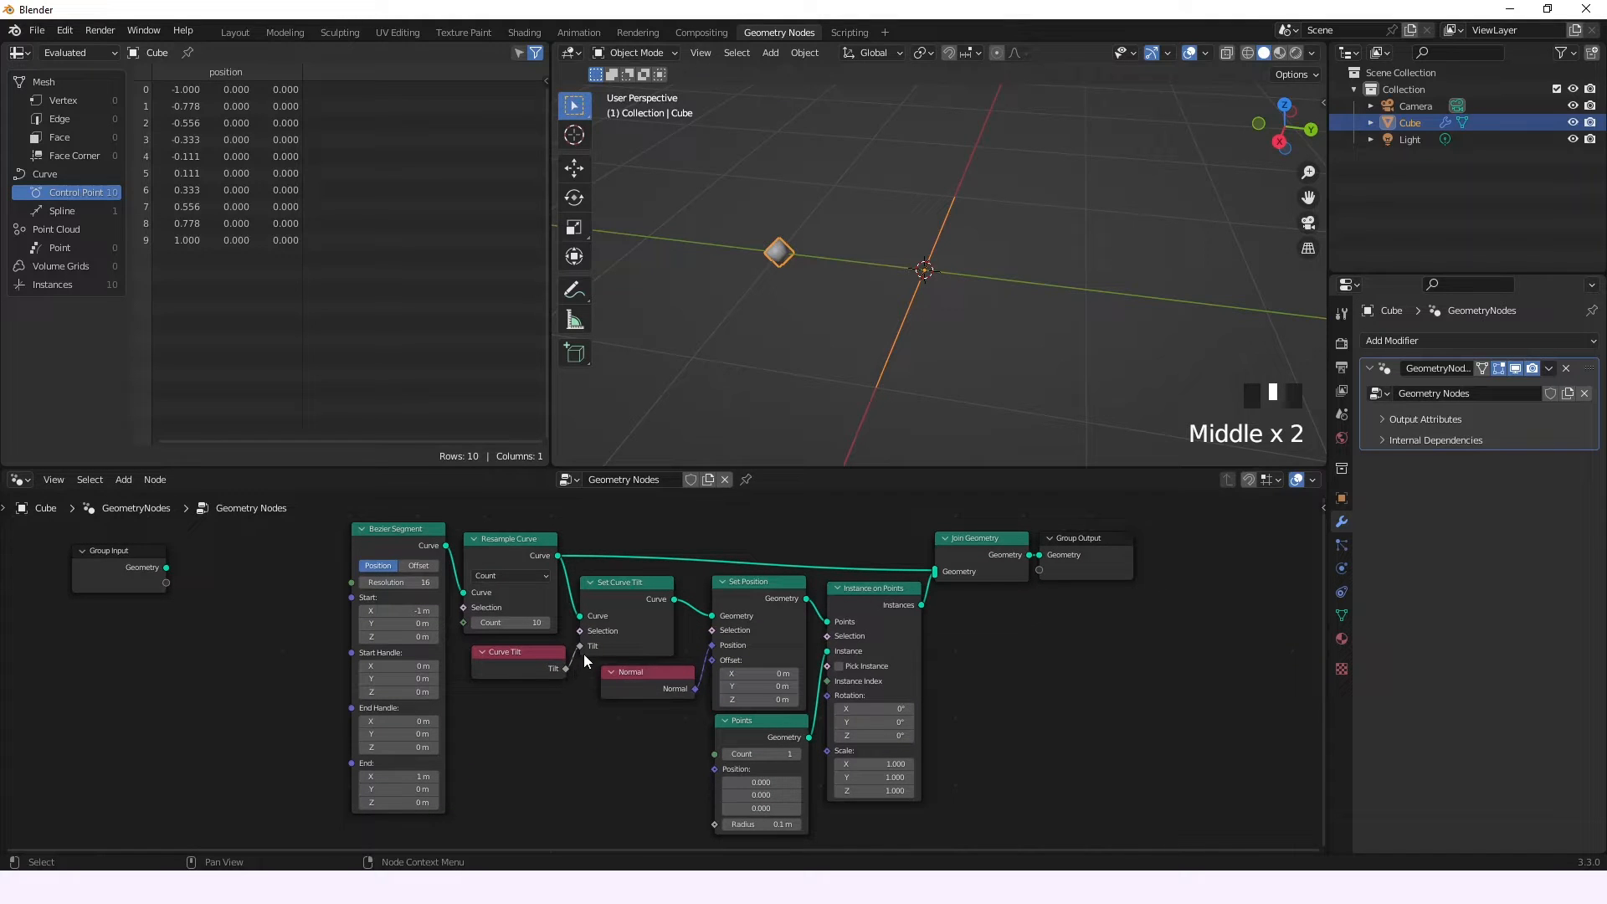
mouse_move(581, 644)
mouse_down()
mouse_move(568, 672)
mouse_move(578, 646)
mouse_up()
mouse_move(552, 714)
middle_down()
mouse_move(567, 717)
mouse_move(550, 716)
middle_up()
middle_drag(835, 383, 797, 375)
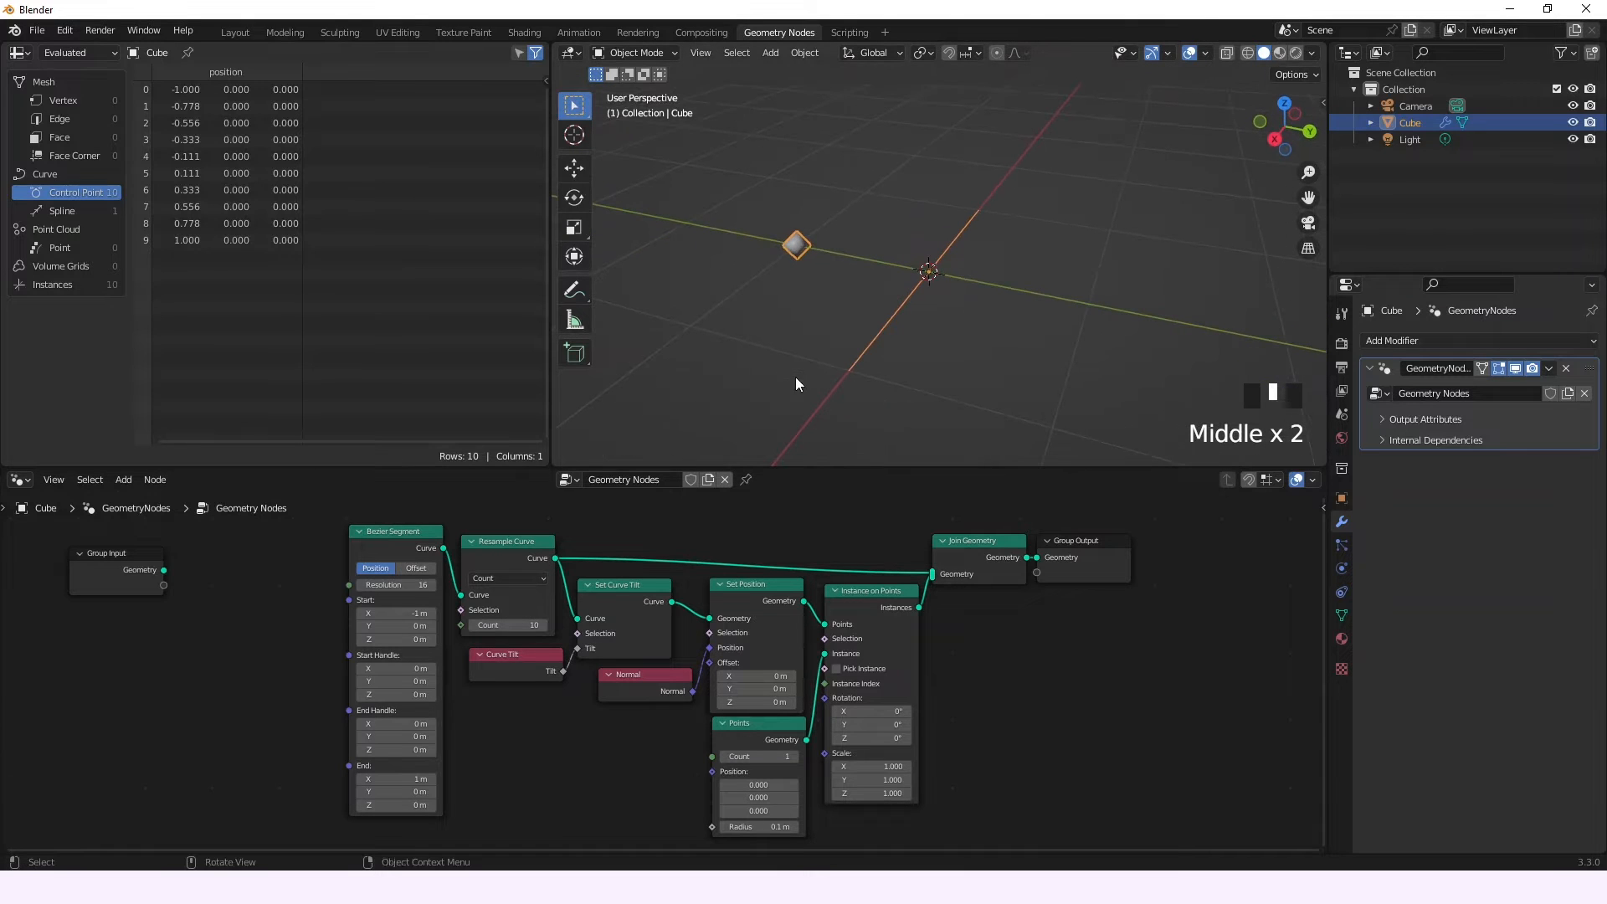
drag(417, 668, 516, 714)
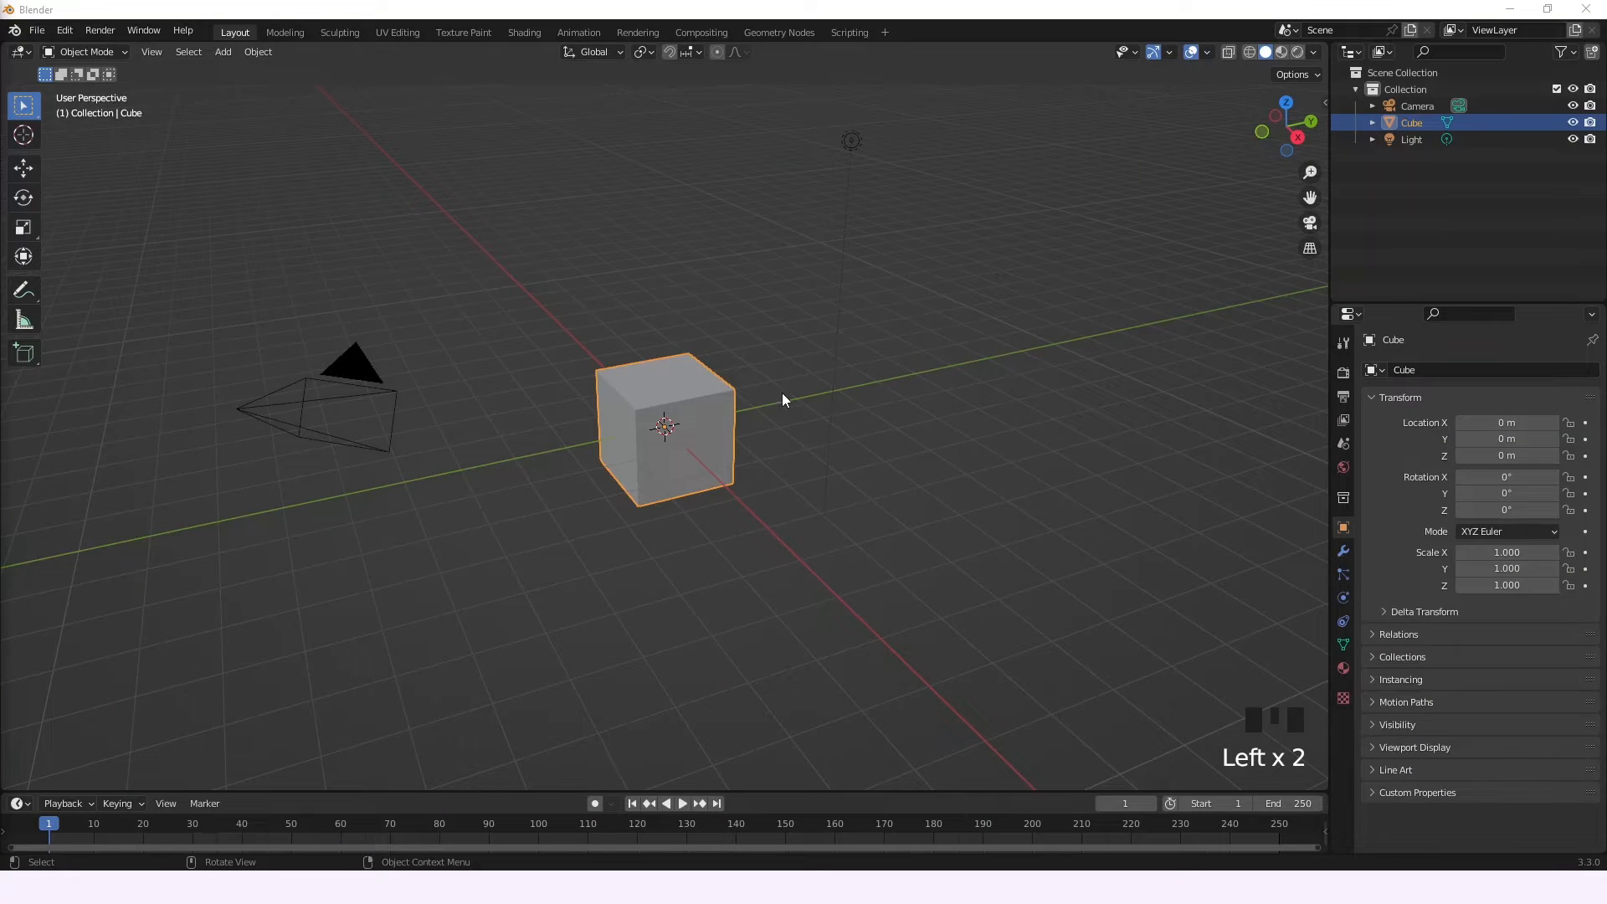
- Create a new geometry node tree on the cube and disconnect its Group Input from the Group Output
click(765, 32)
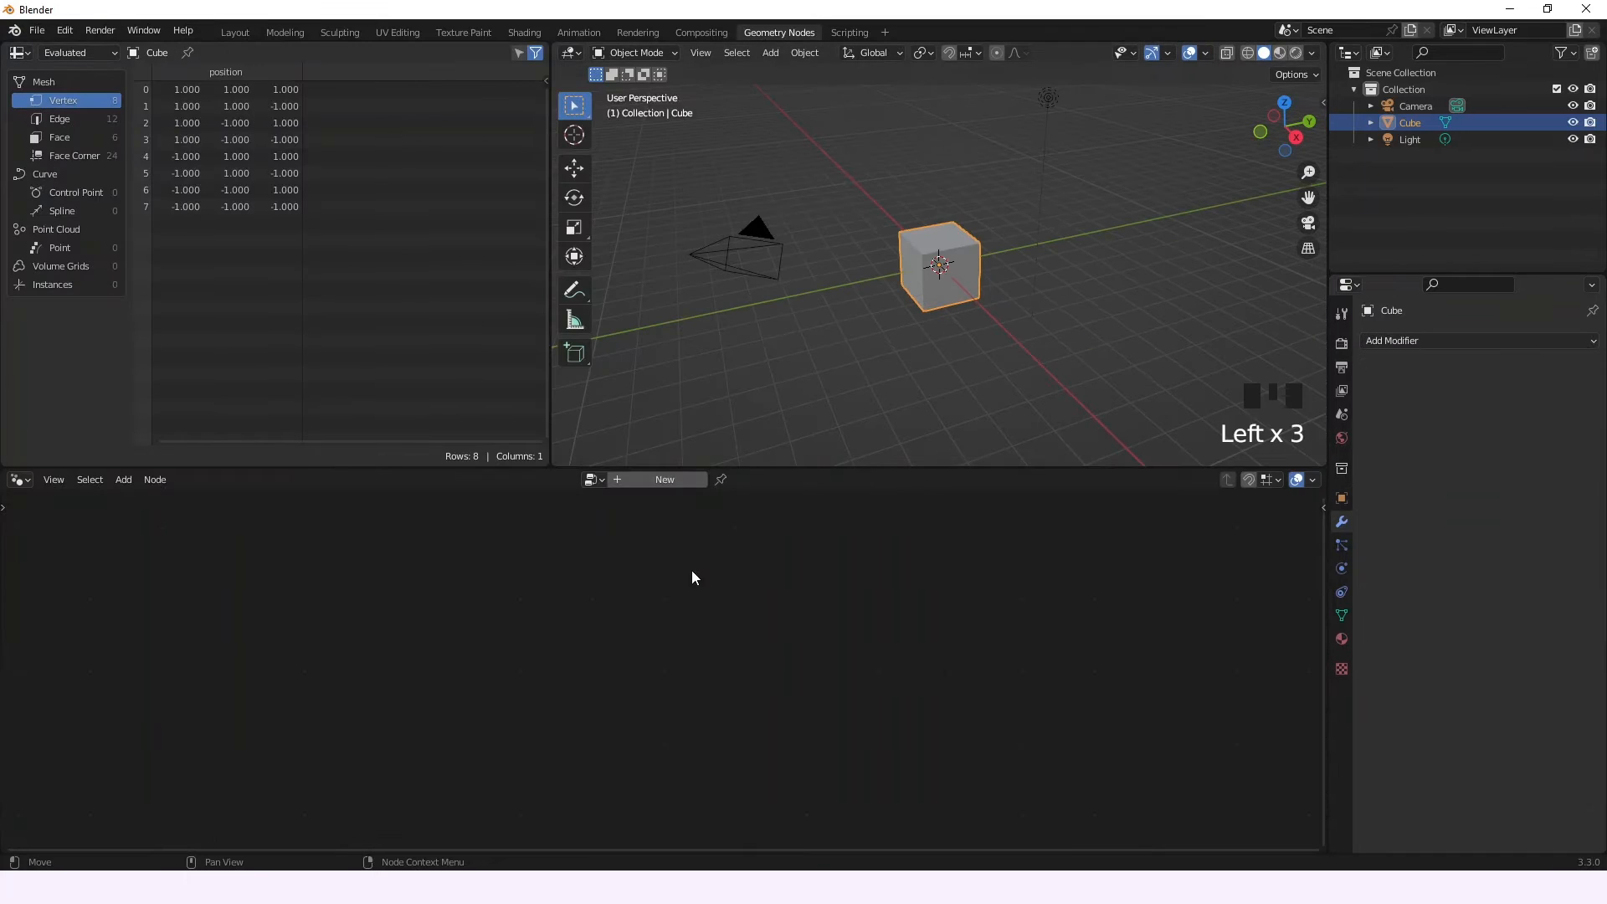
click(636, 479)
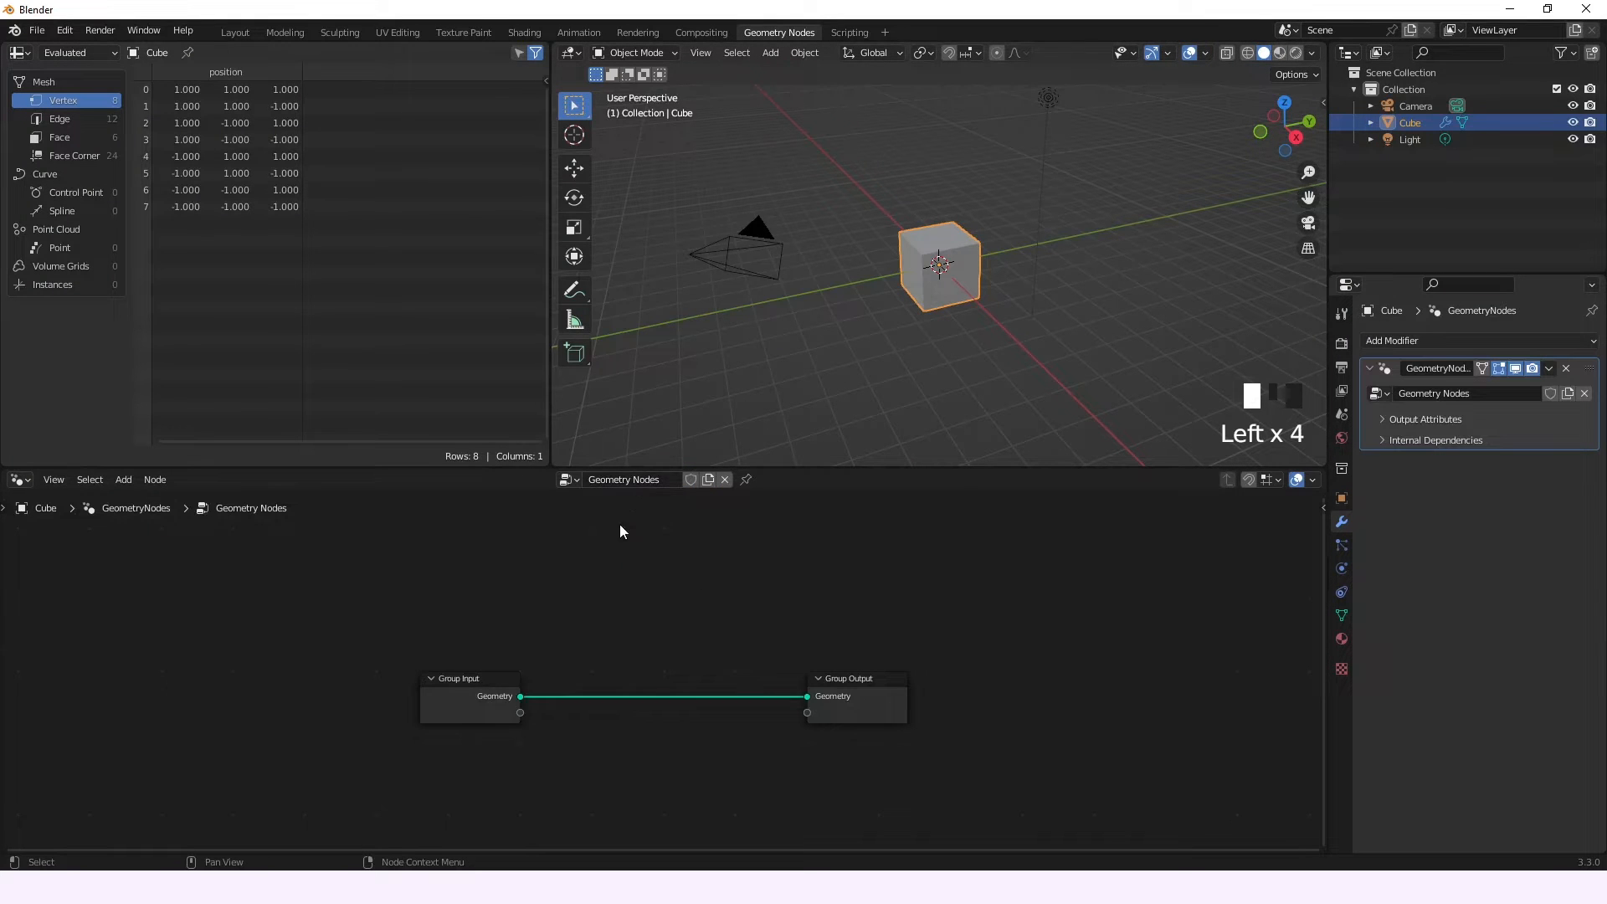
drag(473, 699, 367, 697)
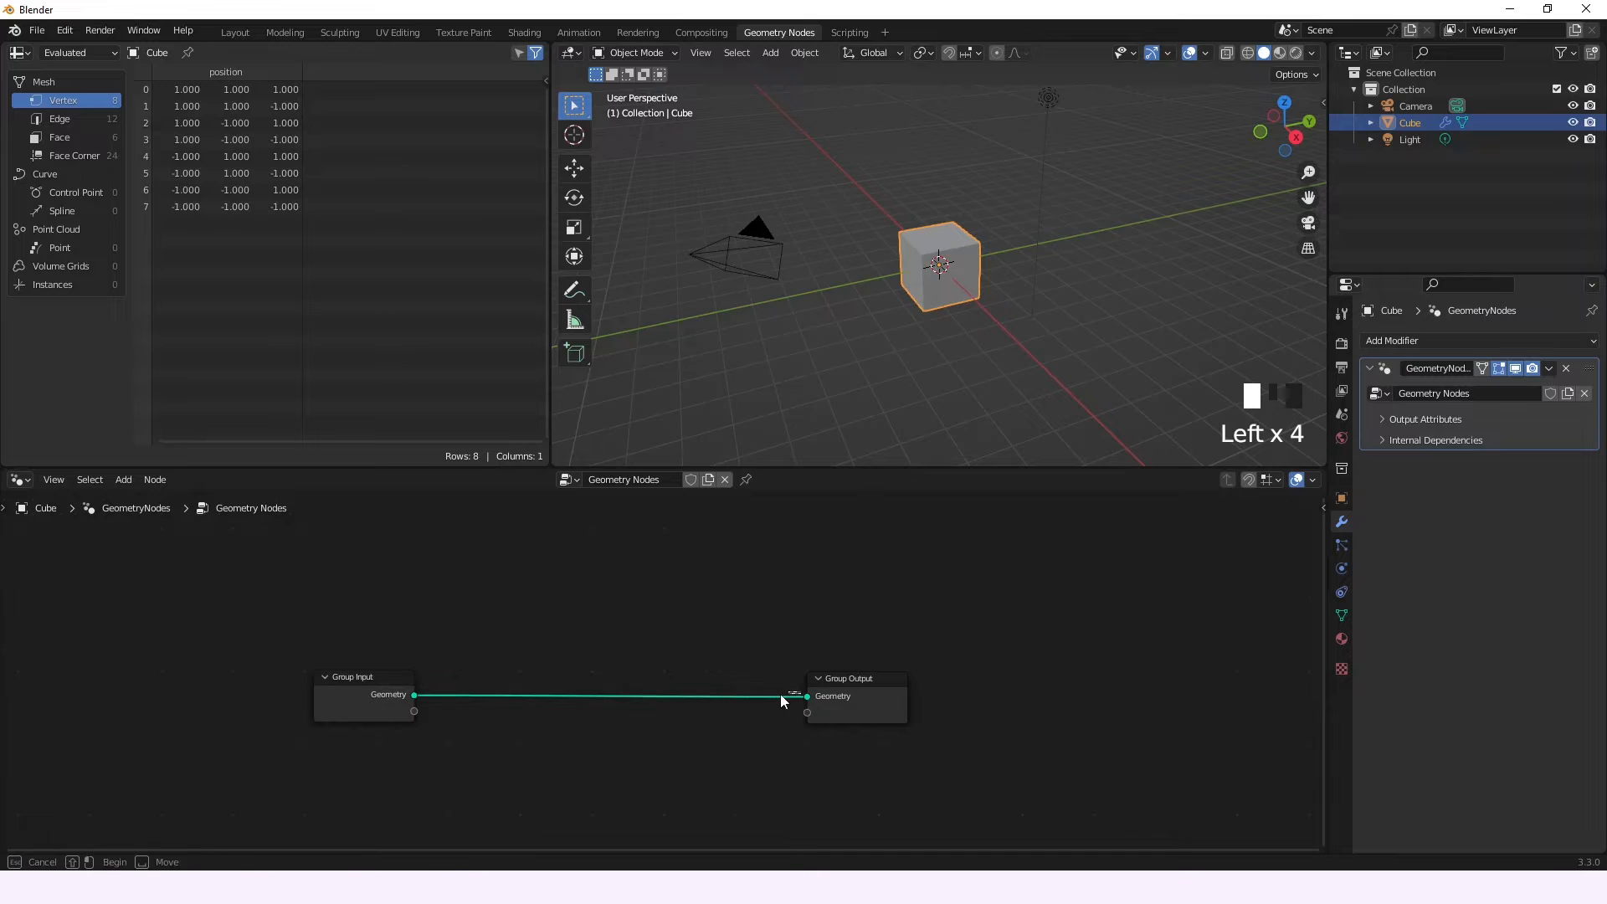
drag(808, 696, 737, 702)
drag(833, 683, 871, 675)
click(716, 663)
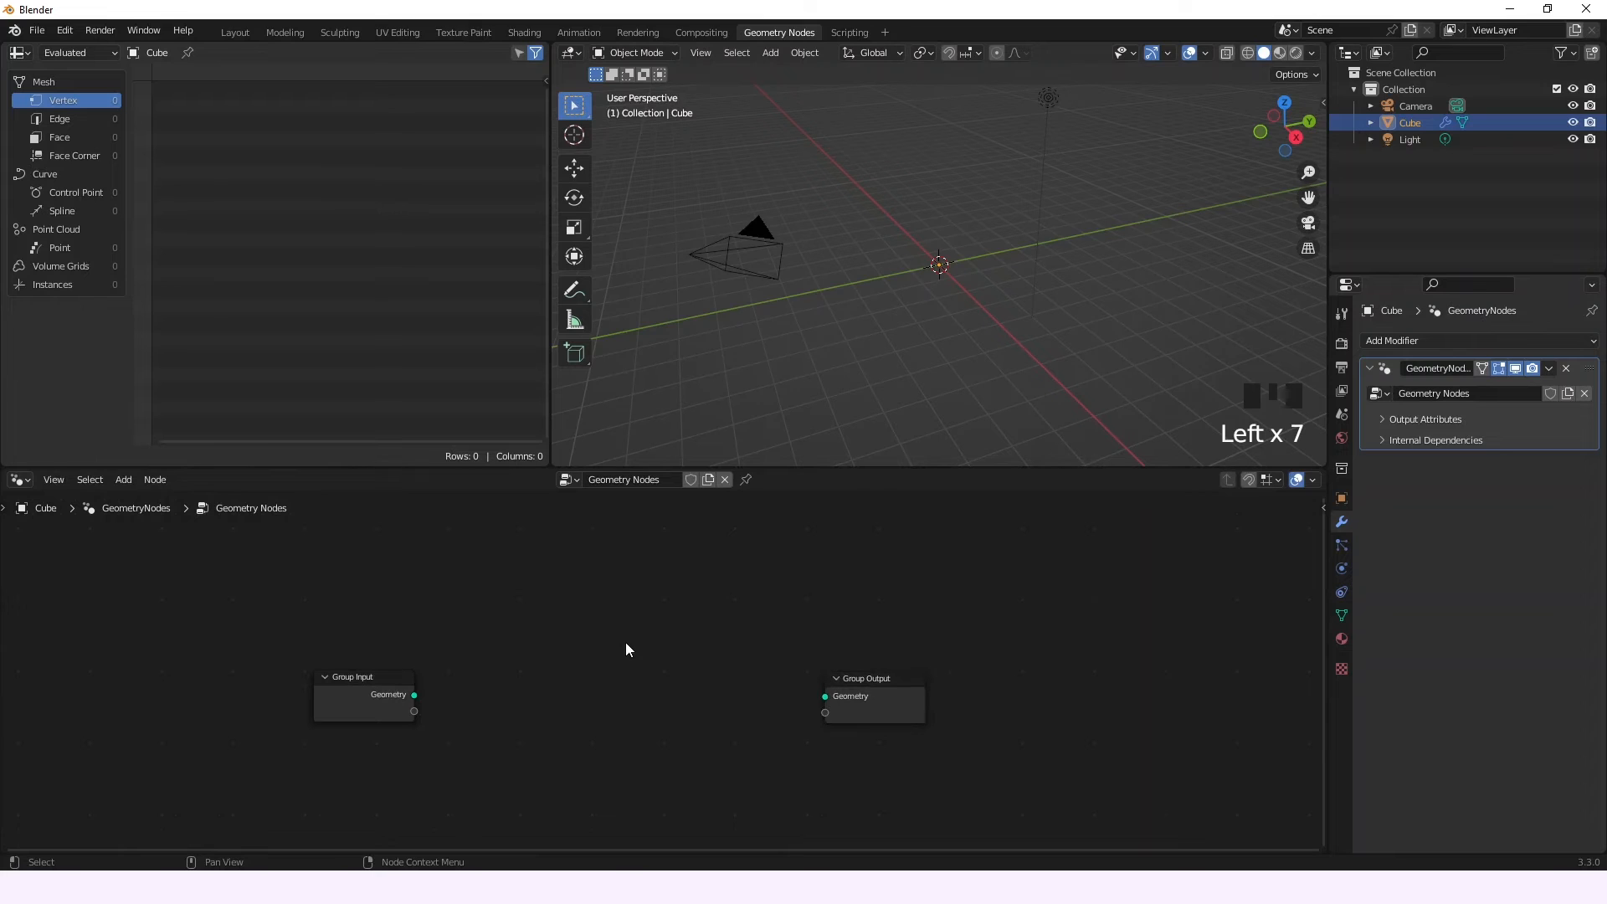
- Add a Bezier Segment node between the group nodes and connect its Curve output to the Group Output's Geometry
key(shift+a)
mouse_move(600, 584)
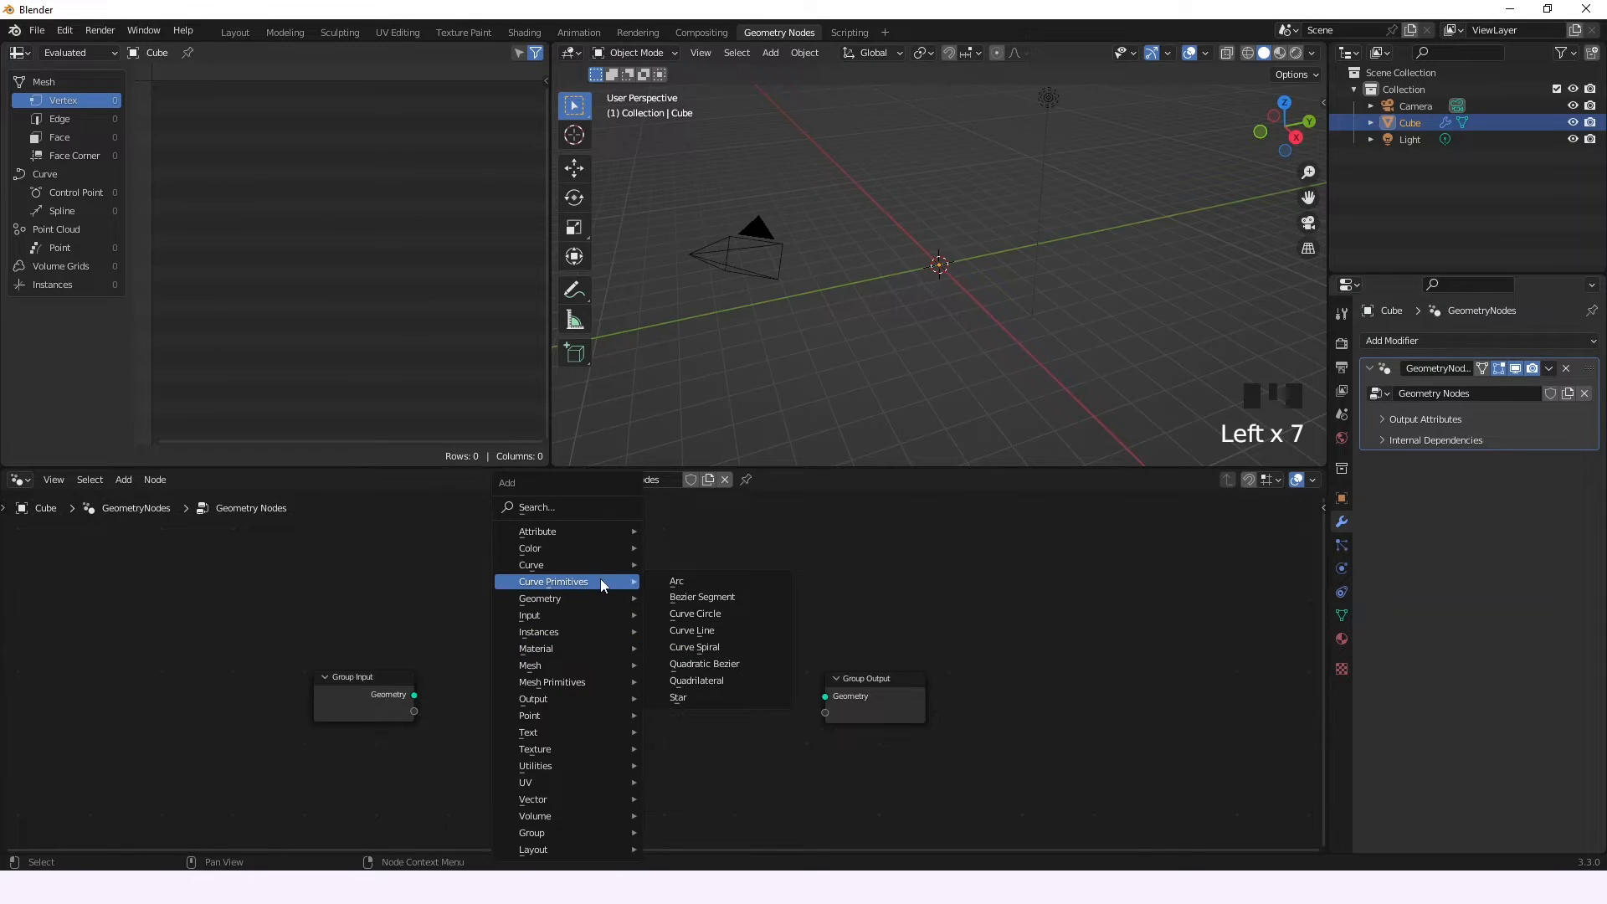
click(697, 597)
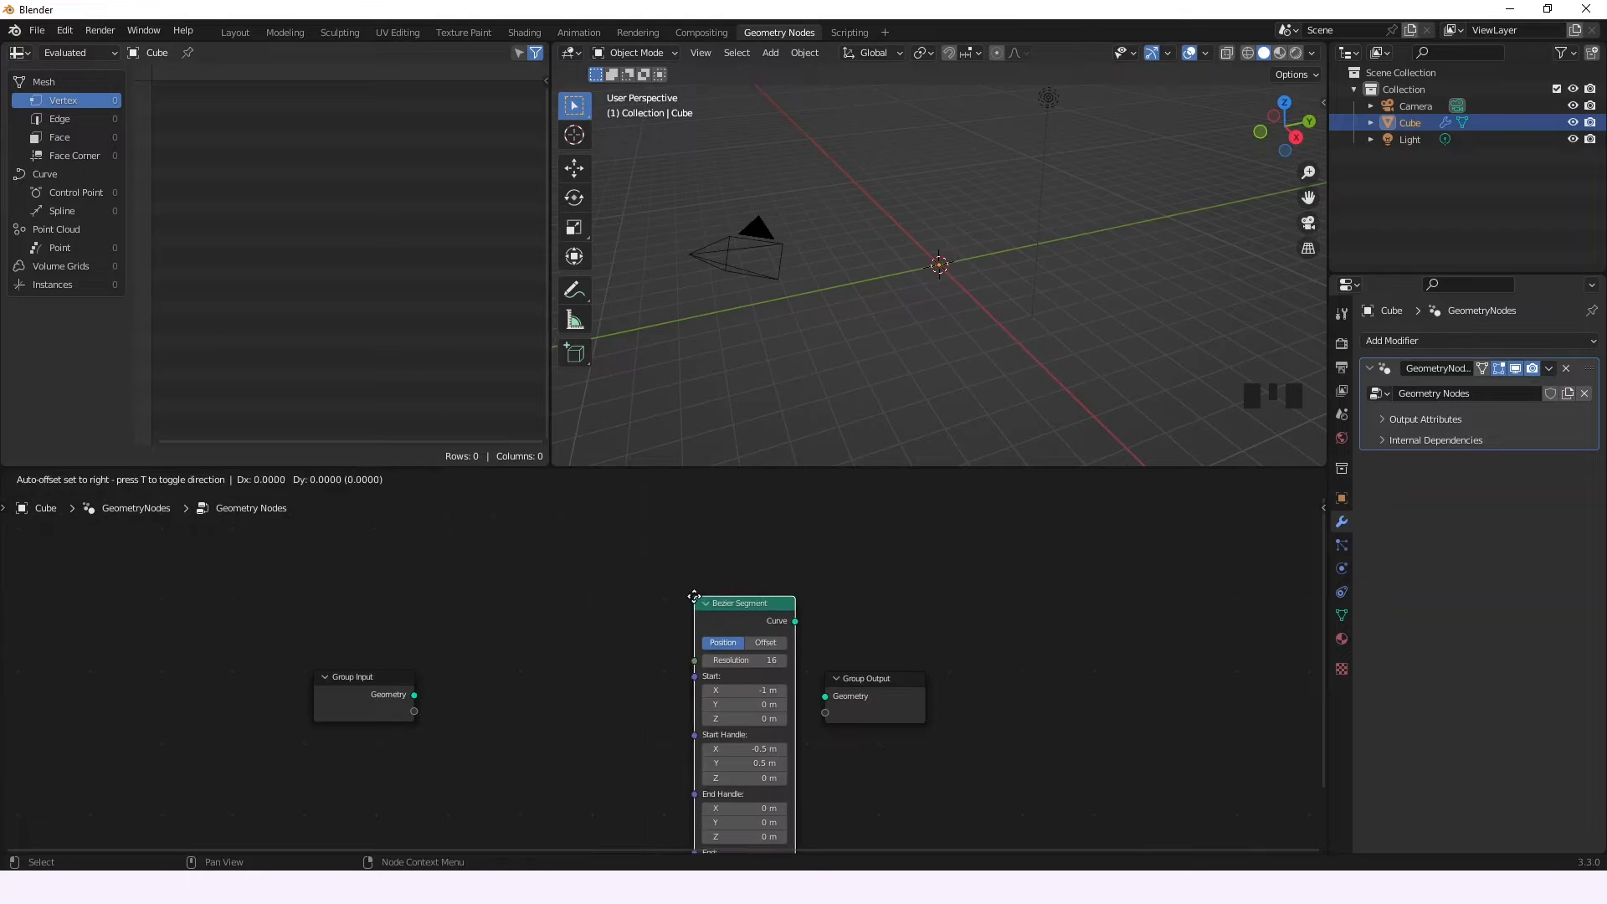
click(508, 589)
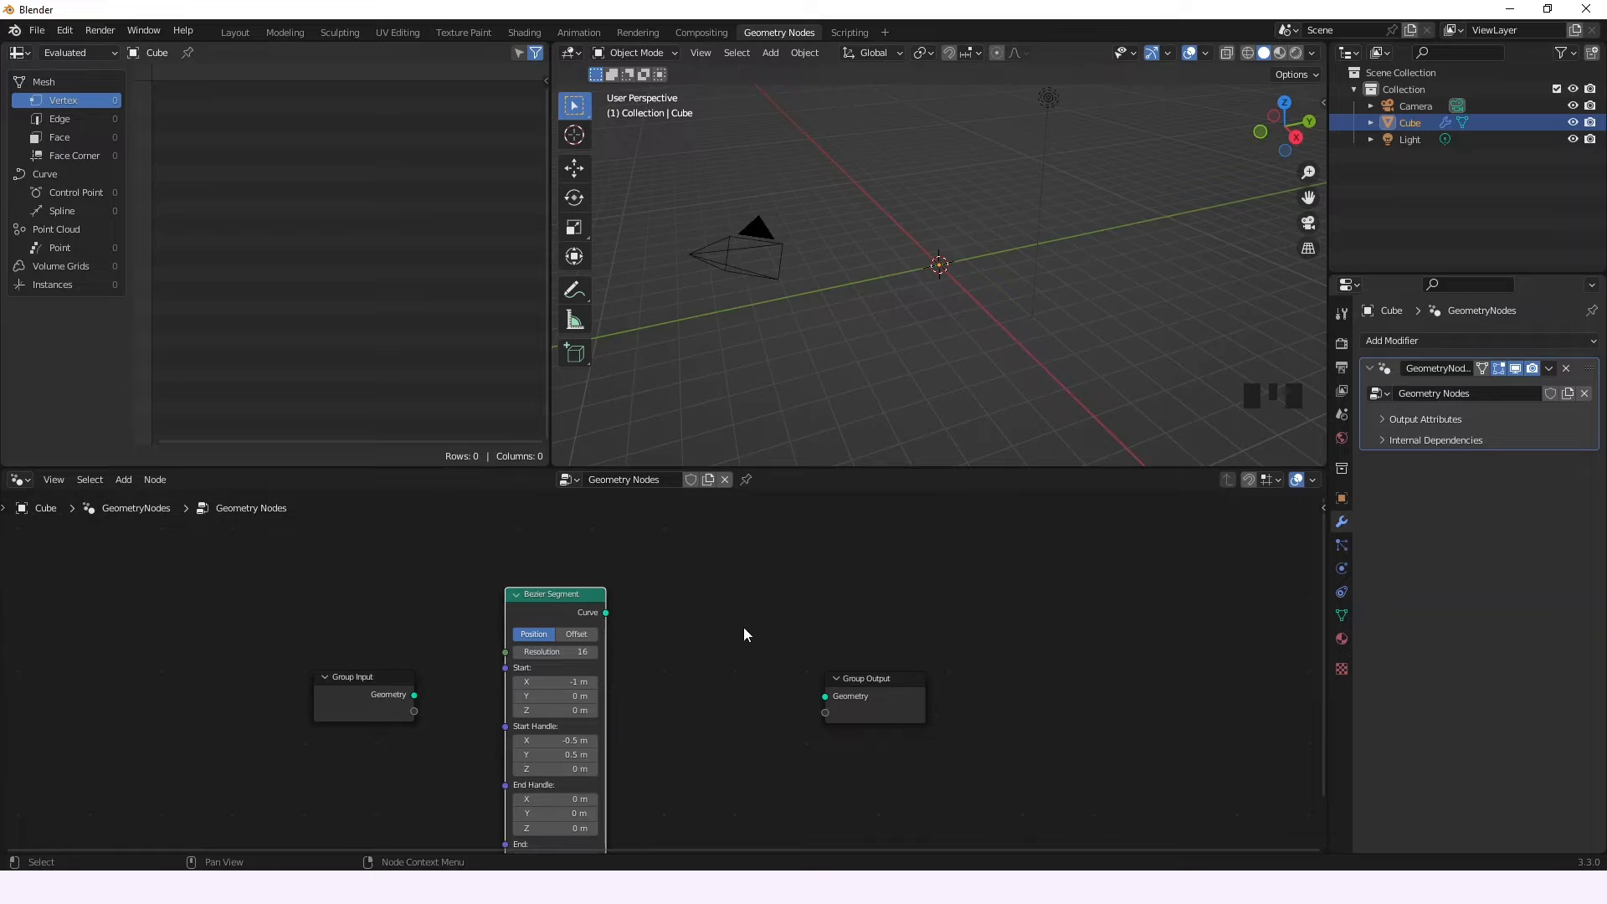
drag(616, 617, 919, 647)
mouse_move(963, 360)
middle_down()
mouse_move(996, 308)
mouse_move(908, 330)
mouse_move(980, 244)
mouse_move(846, 302)
mouse_move(981, 294)
mouse_move(993, 309)
mouse_move(957, 331)
middle_up()
drag(564, 594, 516, 611)
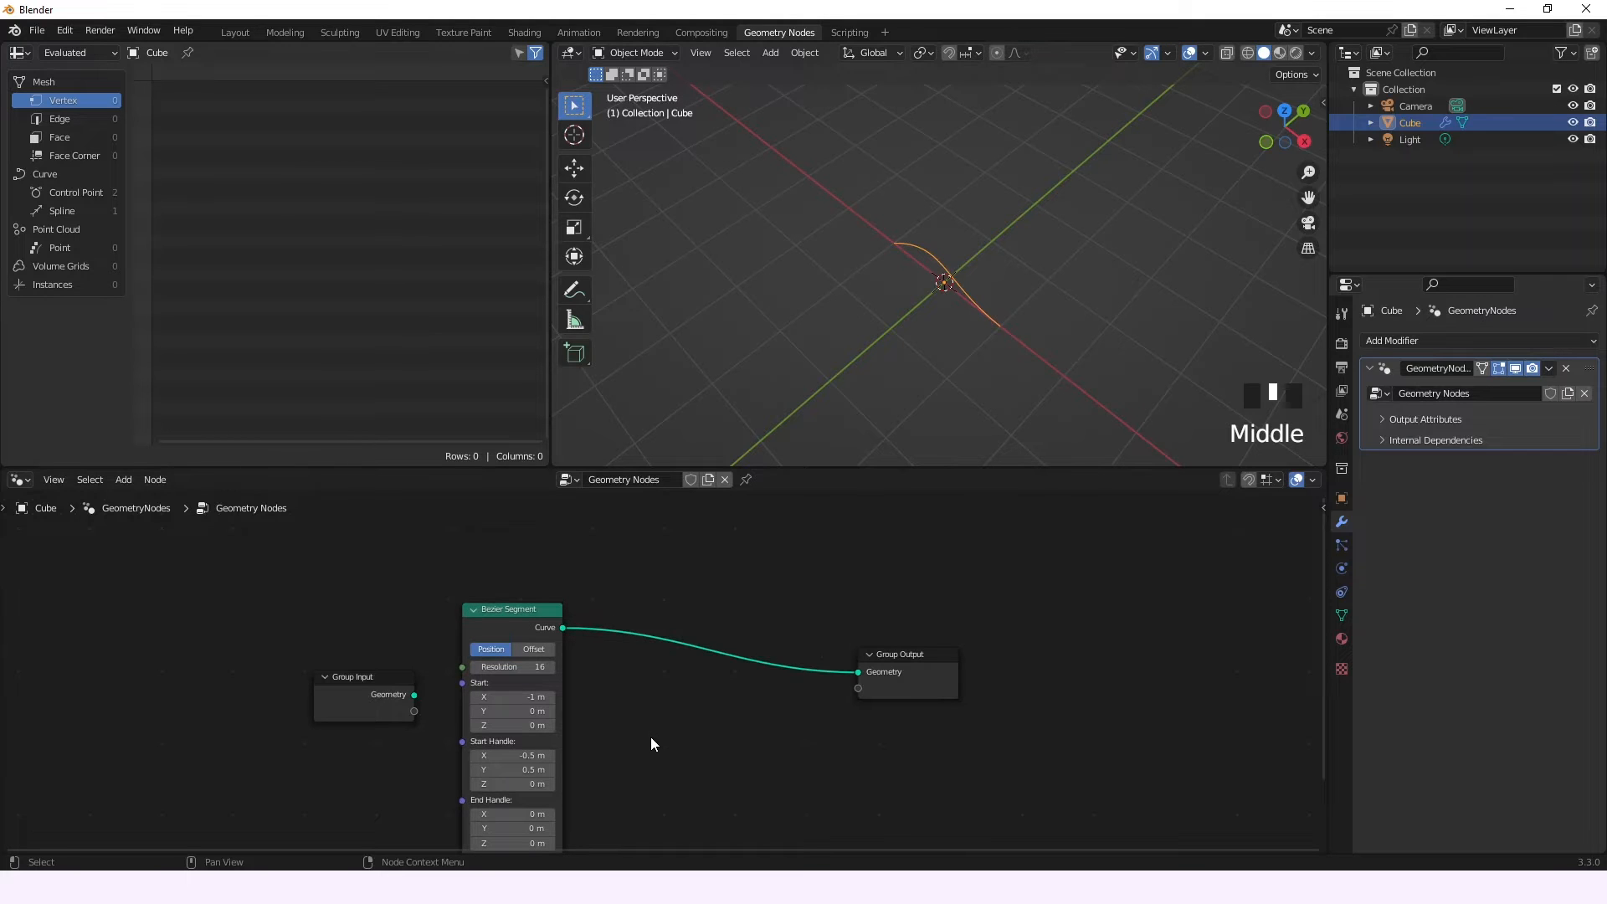
- Insert a Set Curve Tilt node on the link between the Bezier Segment and the Group Output, spacing the nodes out
key(shift+a)
mouse_move(616, 601)
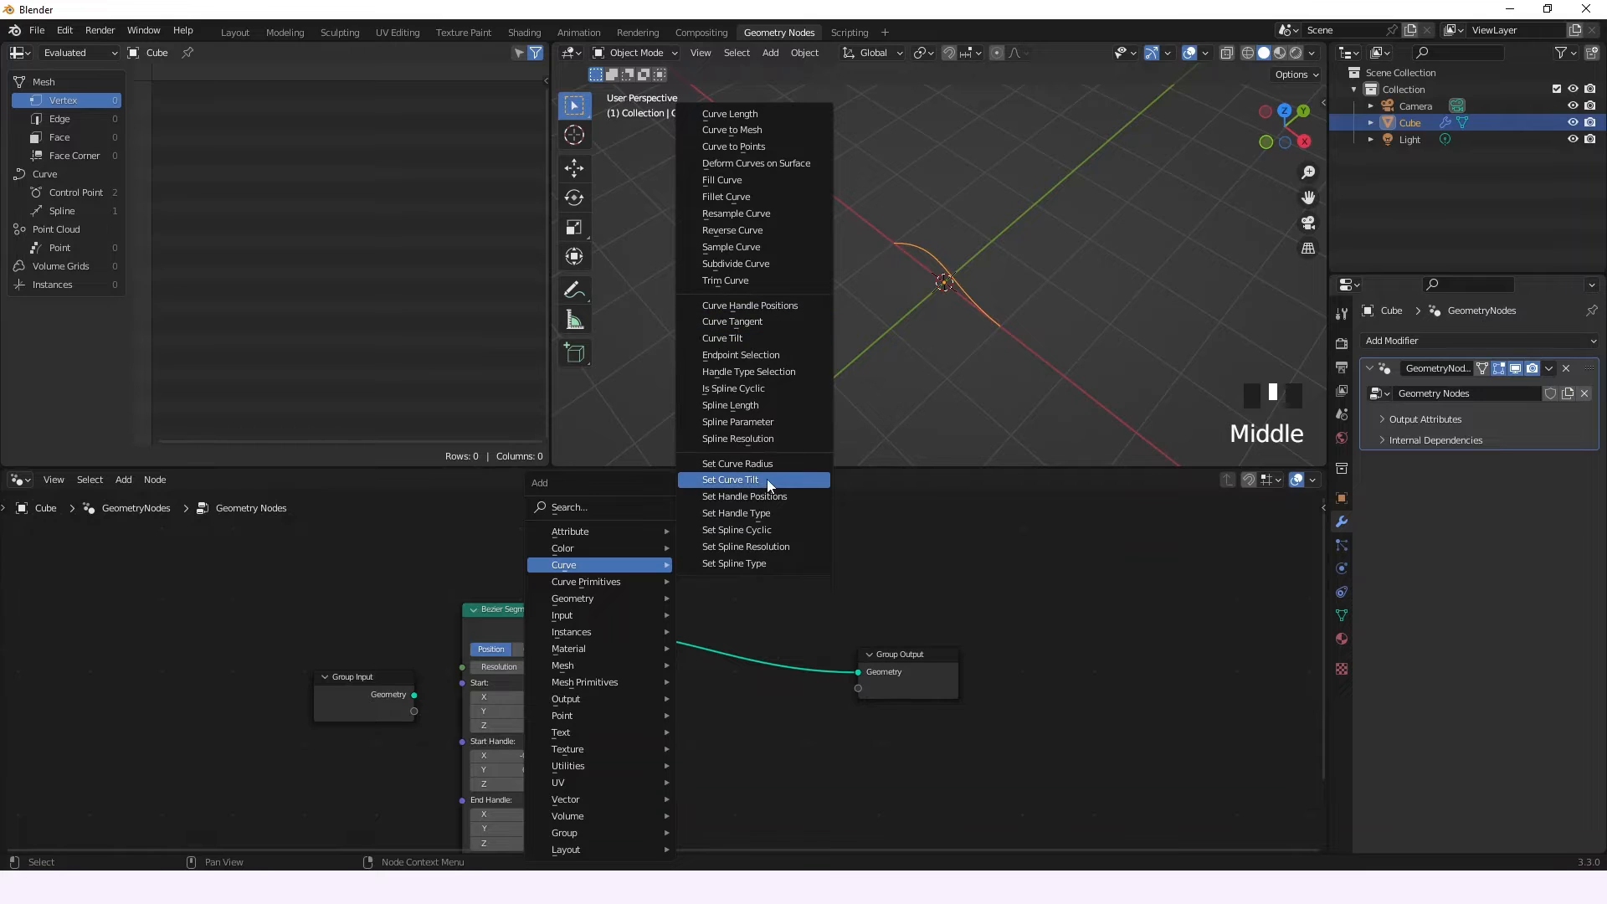
click(737, 480)
click(680, 624)
drag(924, 662, 998, 632)
click(738, 626)
drag(738, 626, 795, 605)
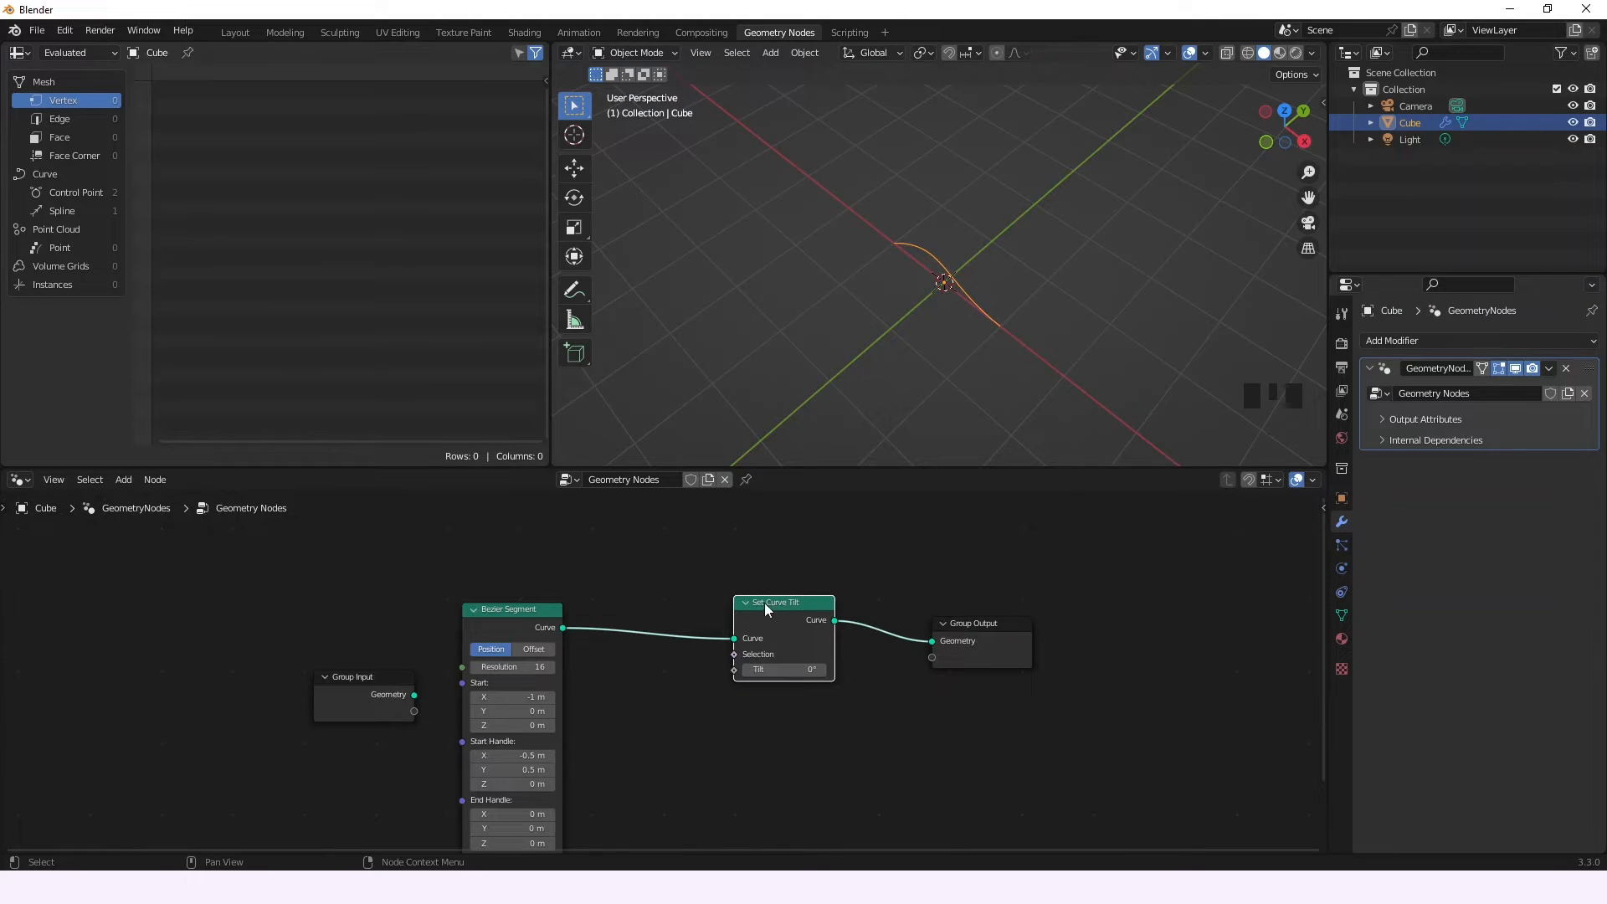
scroll(775, 623, up, 3)
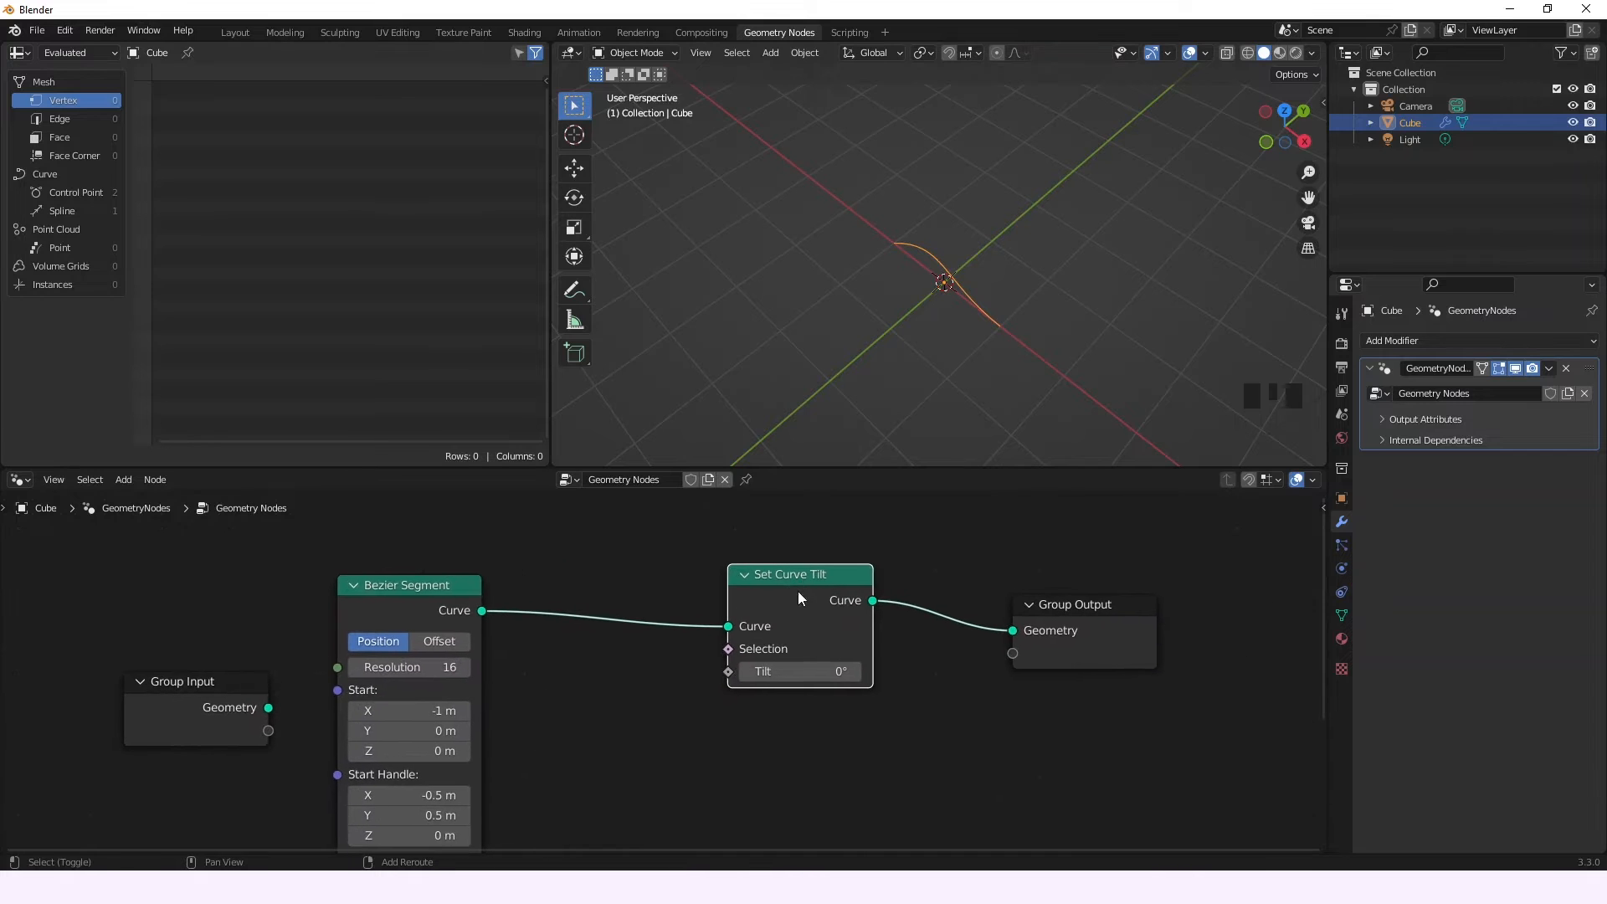
click(685, 717)
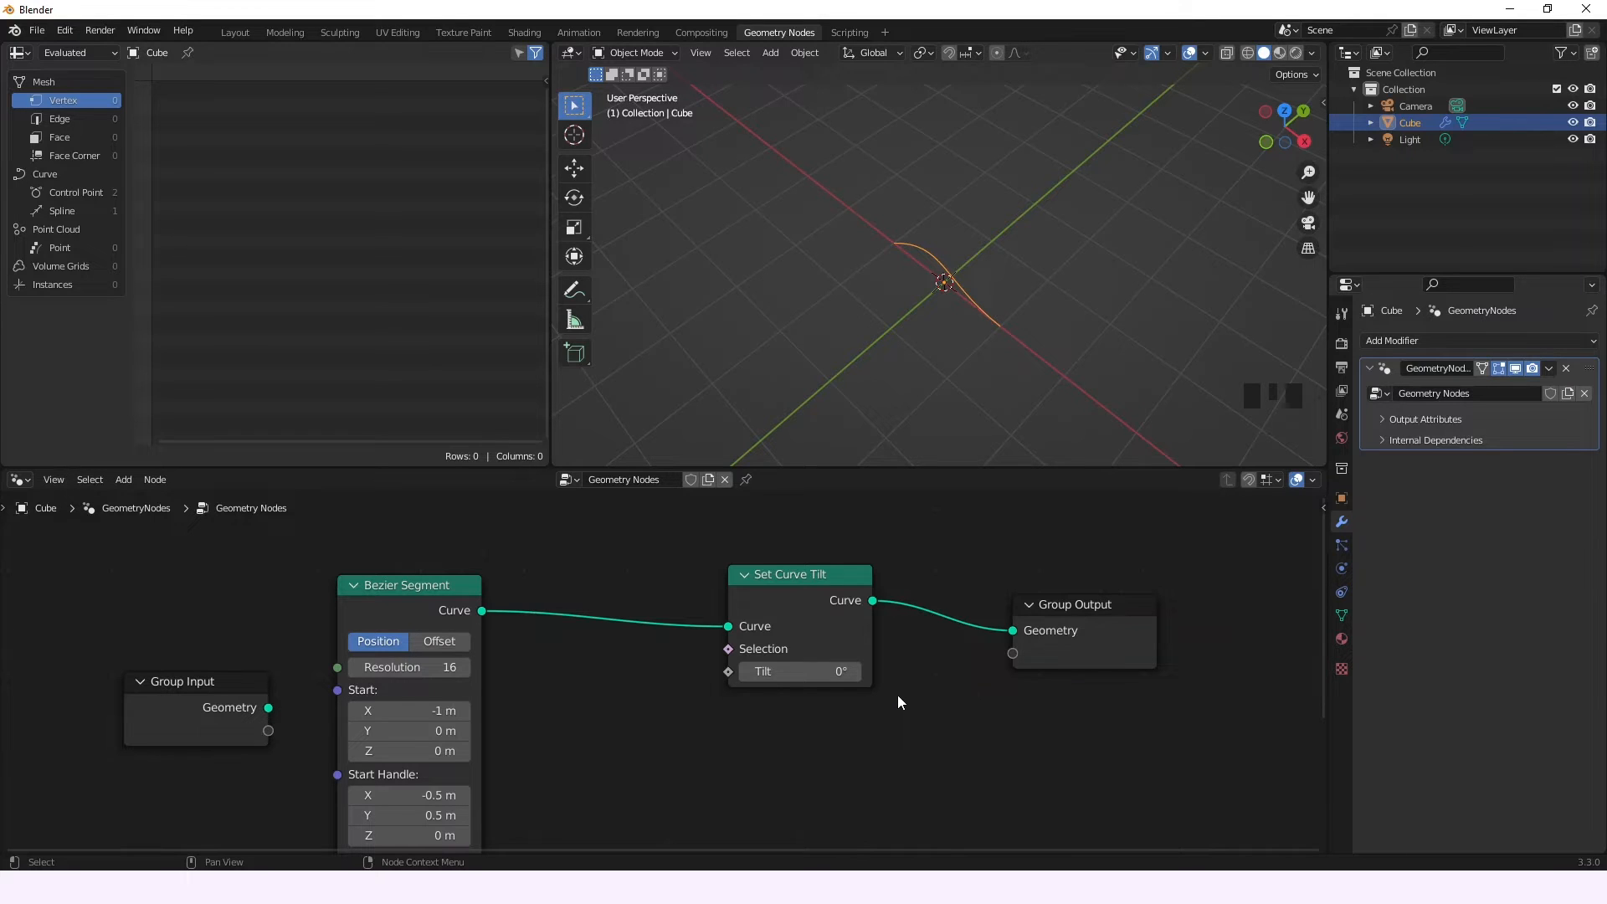
- Insert a Set Position node between Set Curve Tilt and the Group Output
key(shift+a)
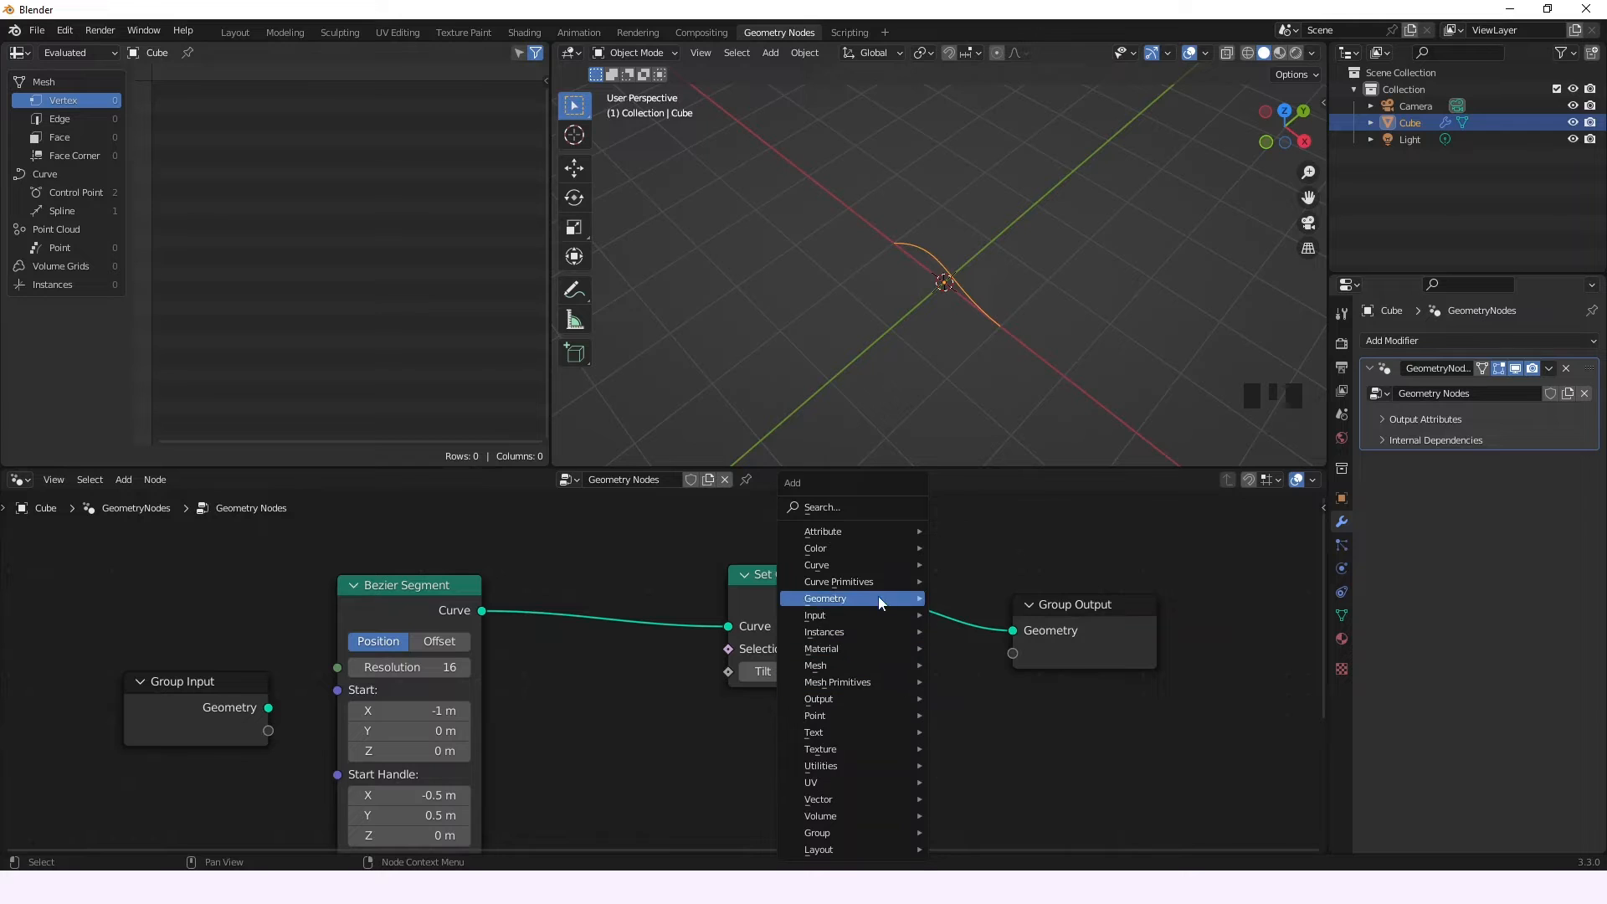
mouse_move(859, 599)
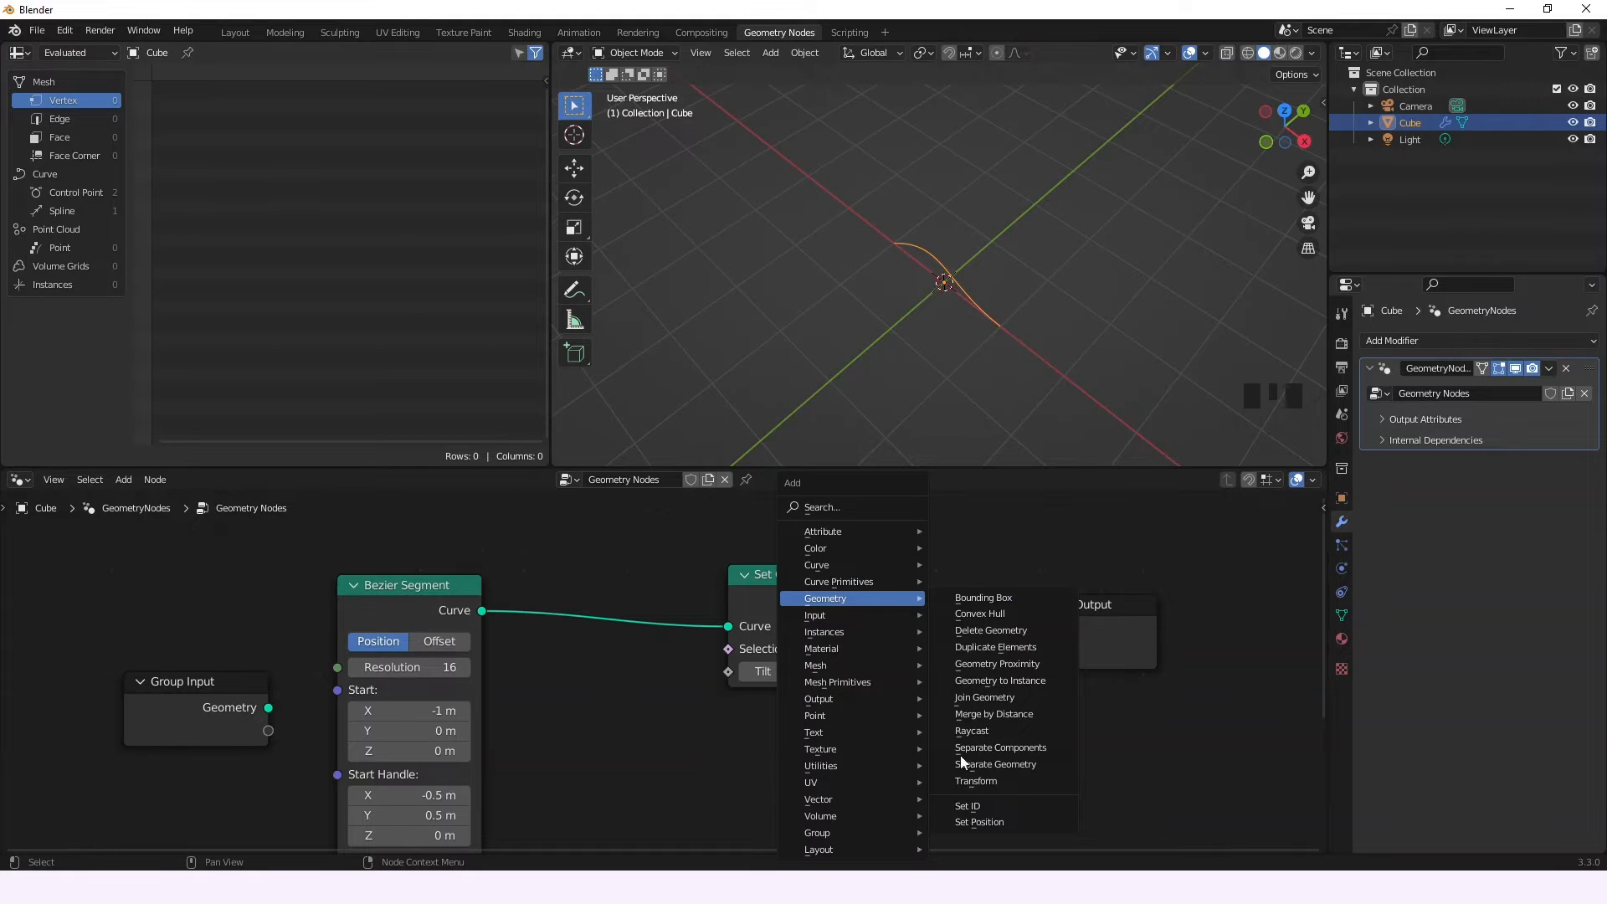
click(961, 823)
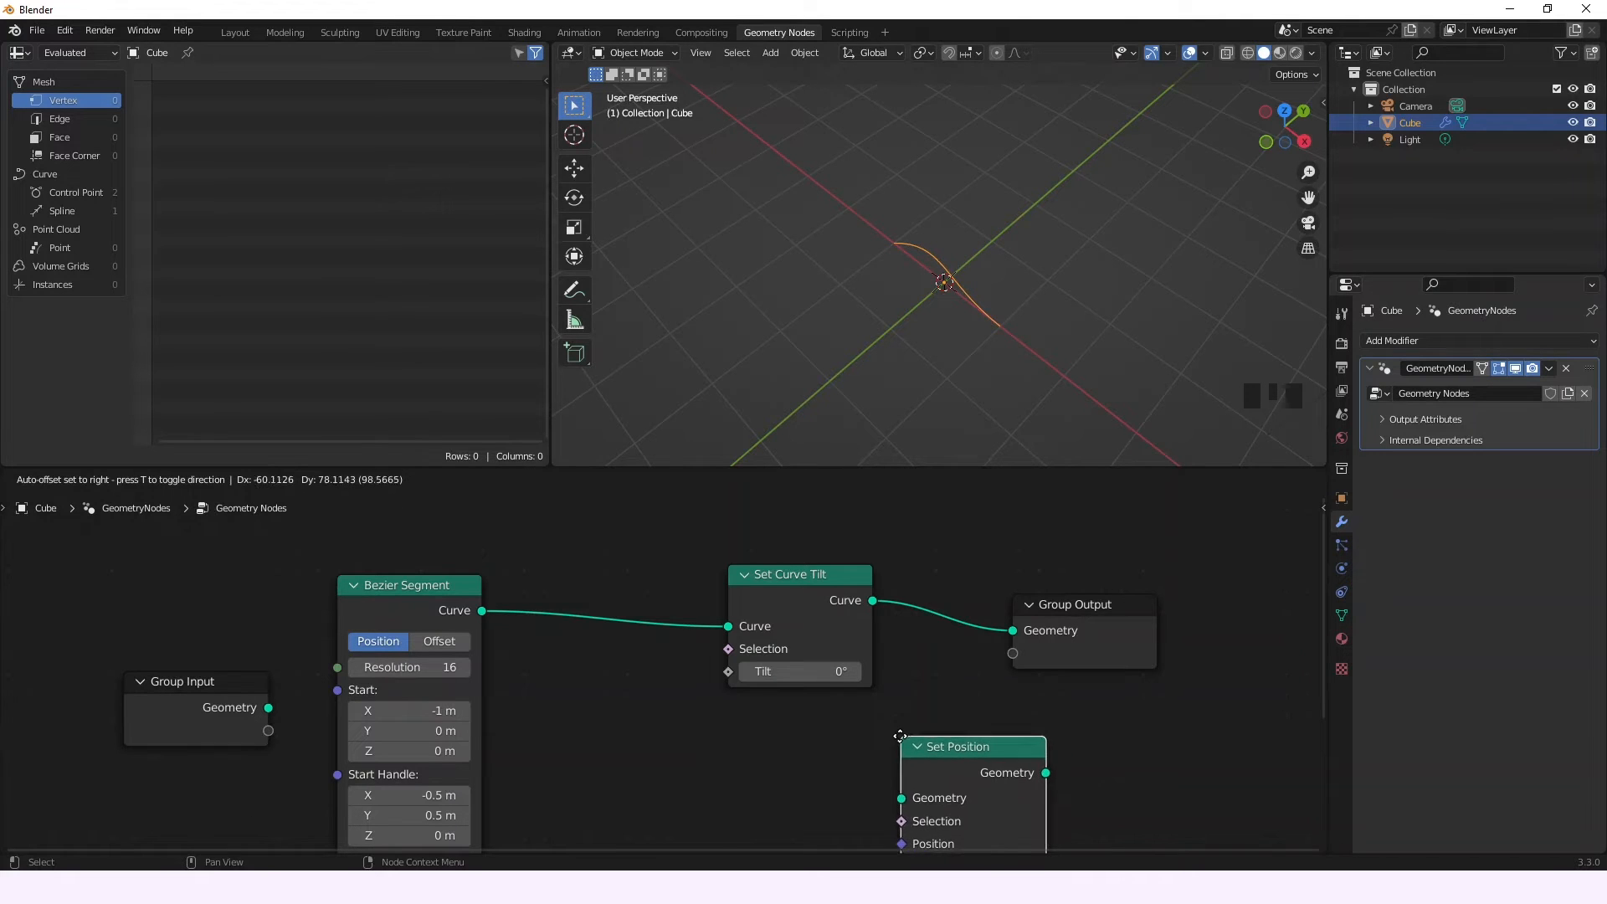
click(921, 577)
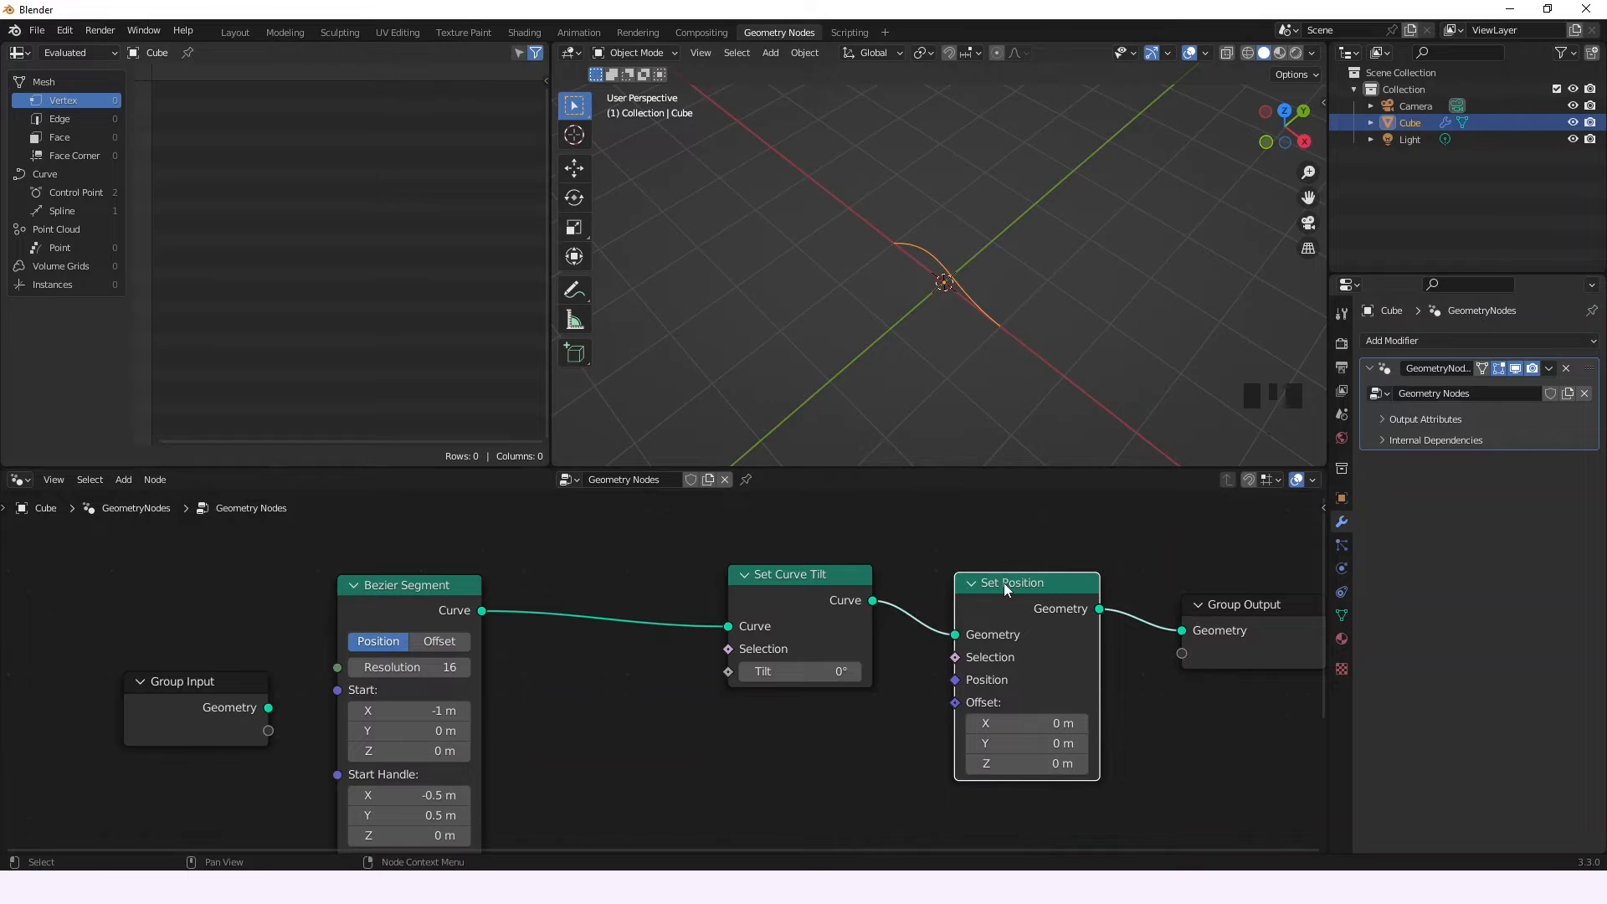
drag(779, 584, 707, 585)
scroll(885, 717, down, 2)
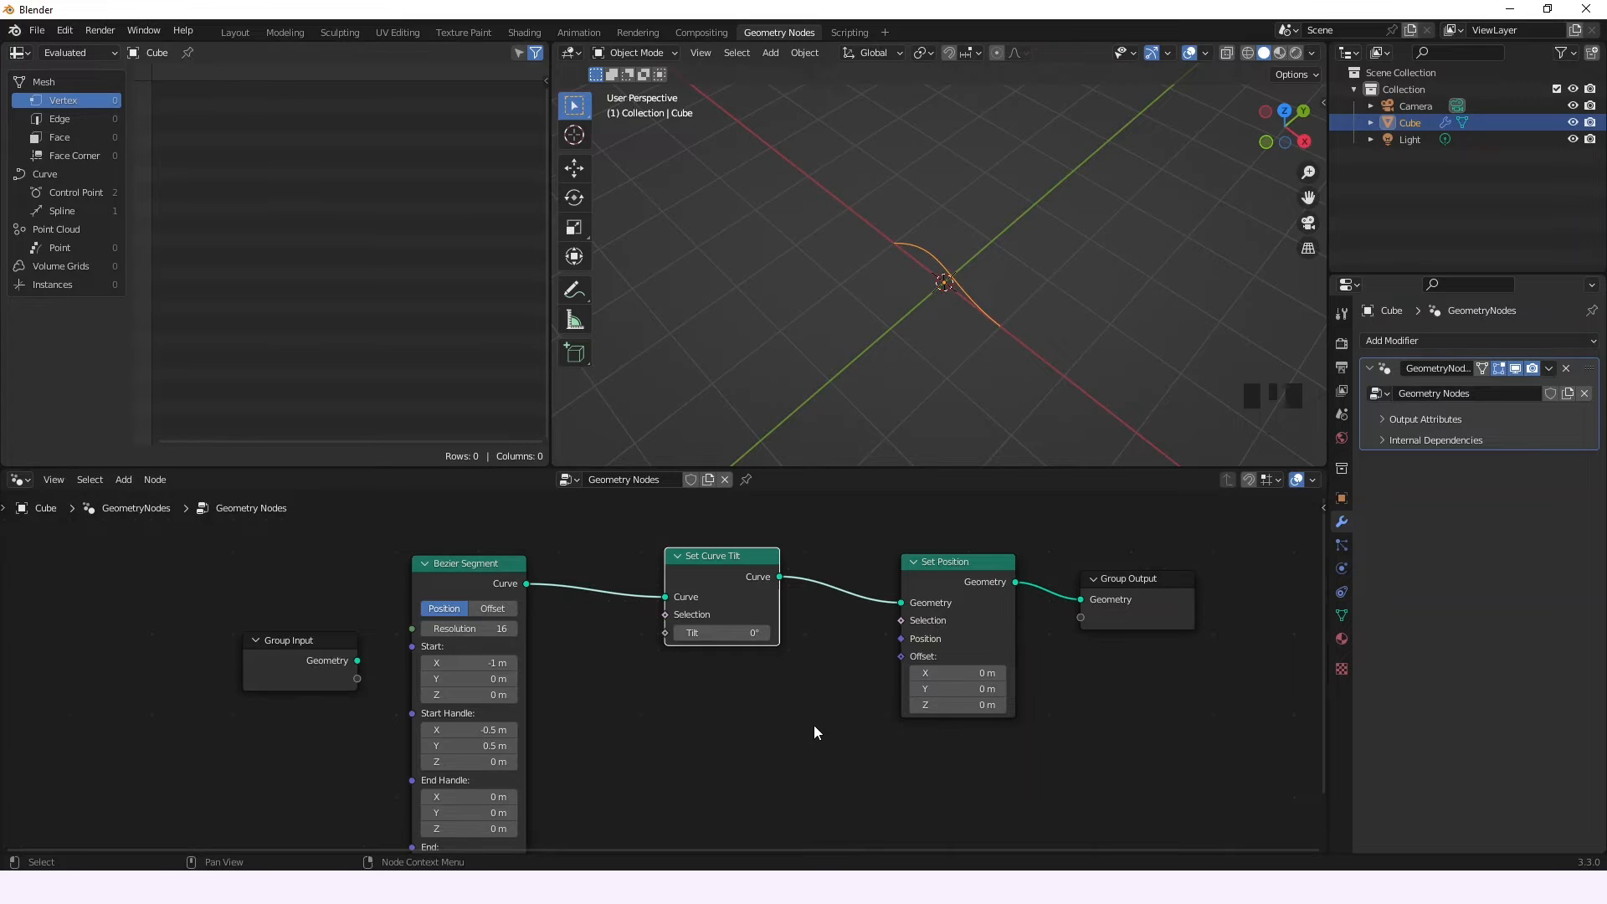
- Insert a Join Geometry node before the Group Output and lower the Set Position and Set Curve Tilt nodes beneath the main row
key(shift+a)
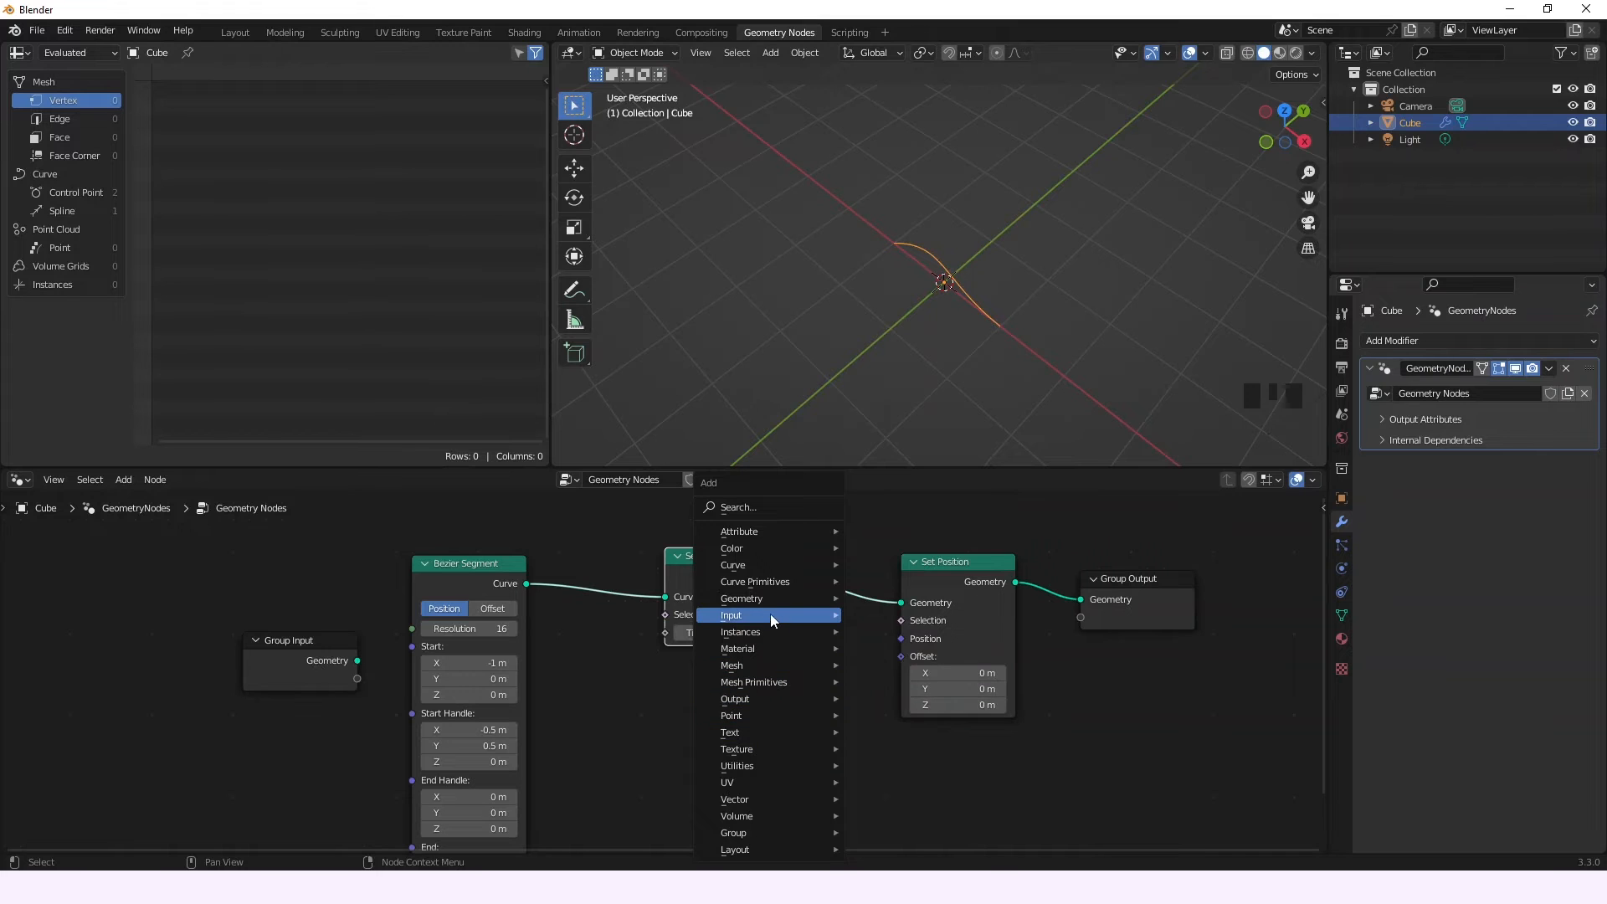
mouse_move(781, 597)
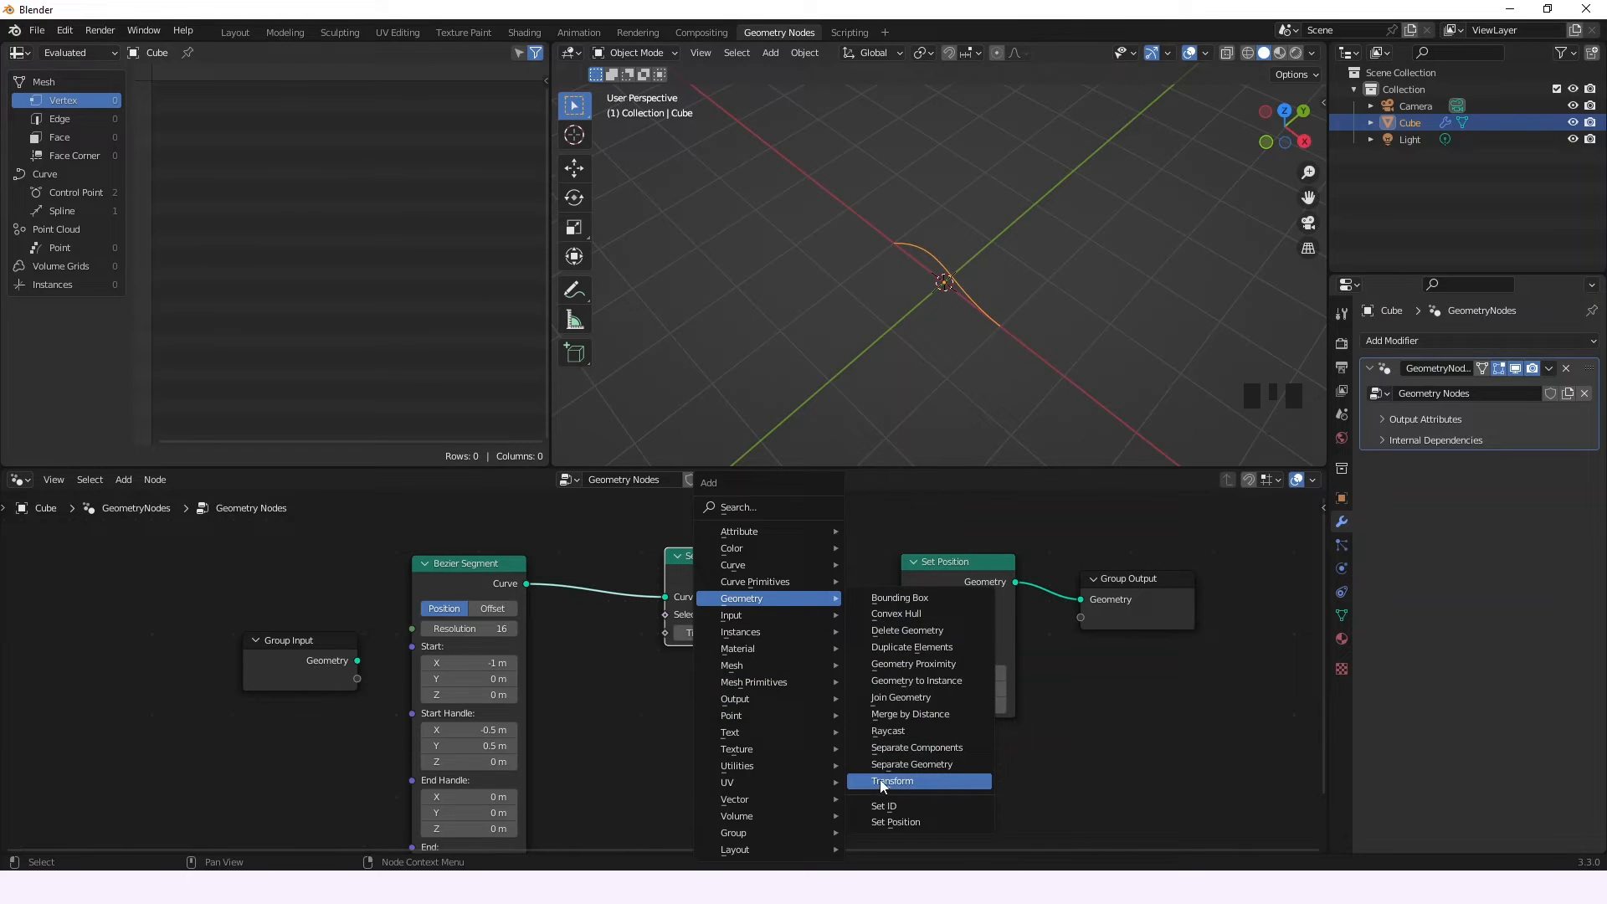
click(897, 699)
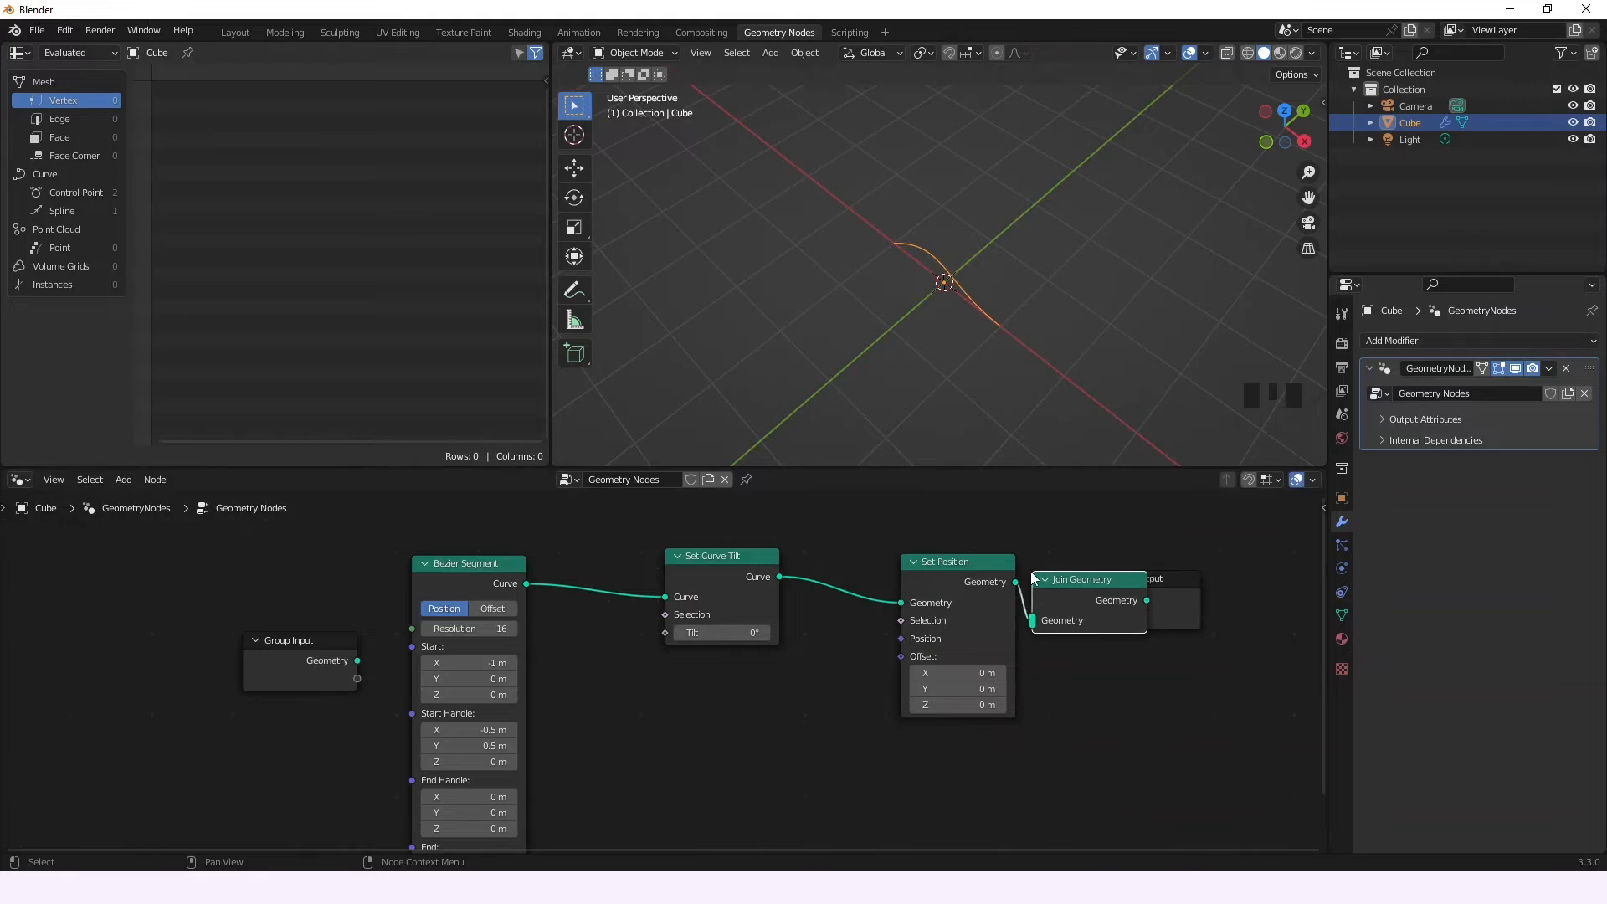
click(1081, 577)
drag(969, 569, 945, 663)
drag(727, 585, 737, 665)
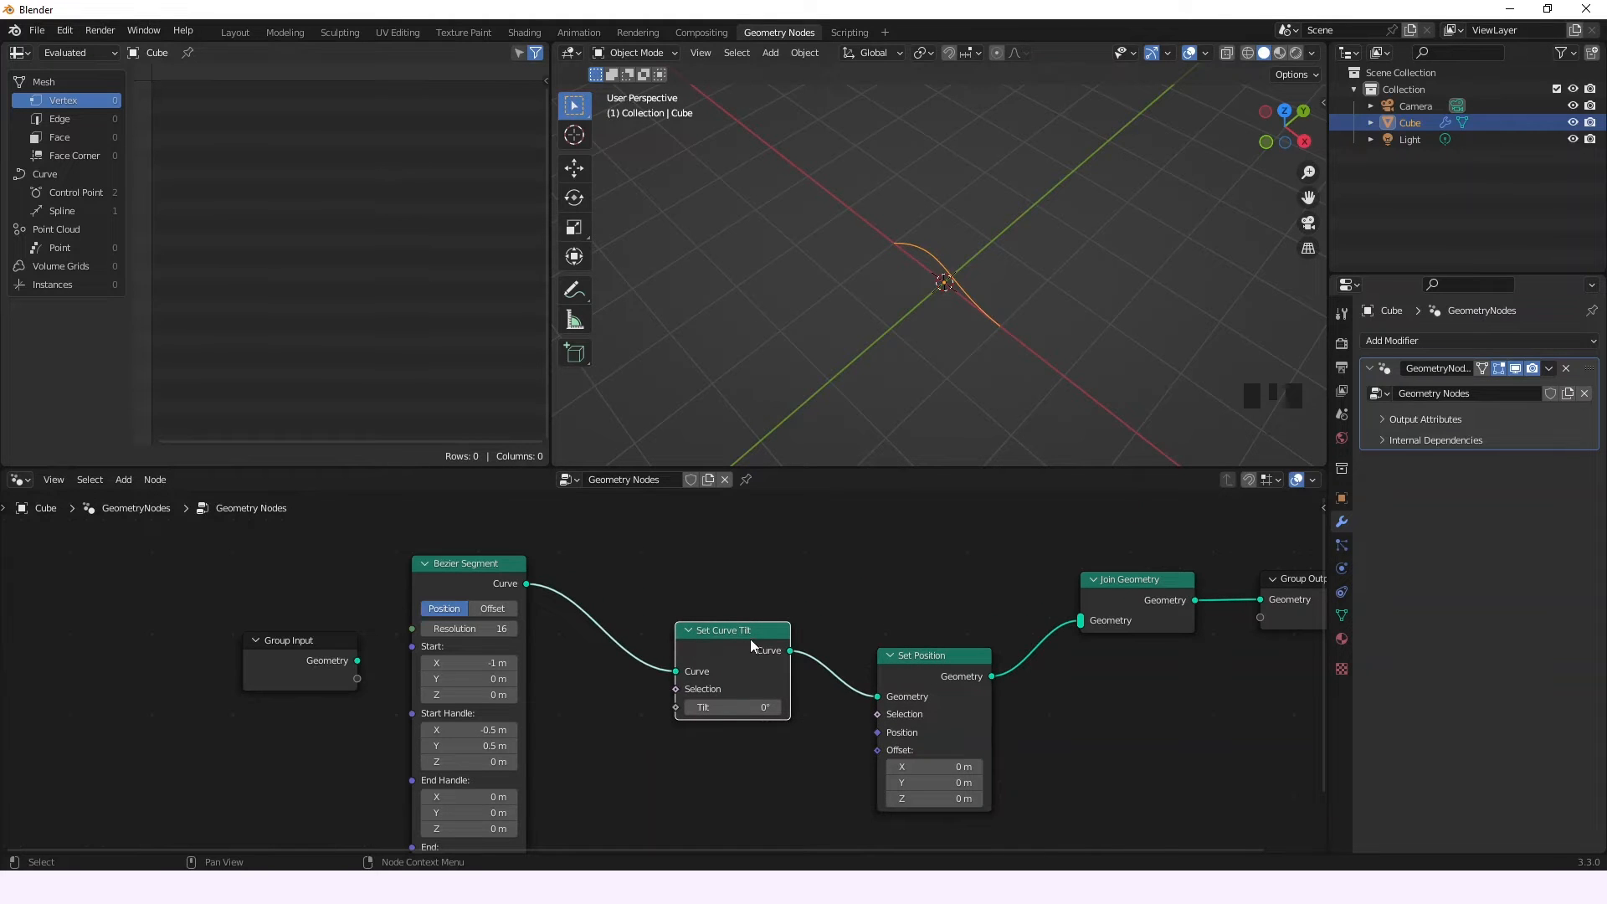
- Connect the Bezier Segment's Curve output directly to Join Geometry as well and adjust the placement of the Set Curve Tilt and Set Position nodes
drag(526, 584, 1080, 620)
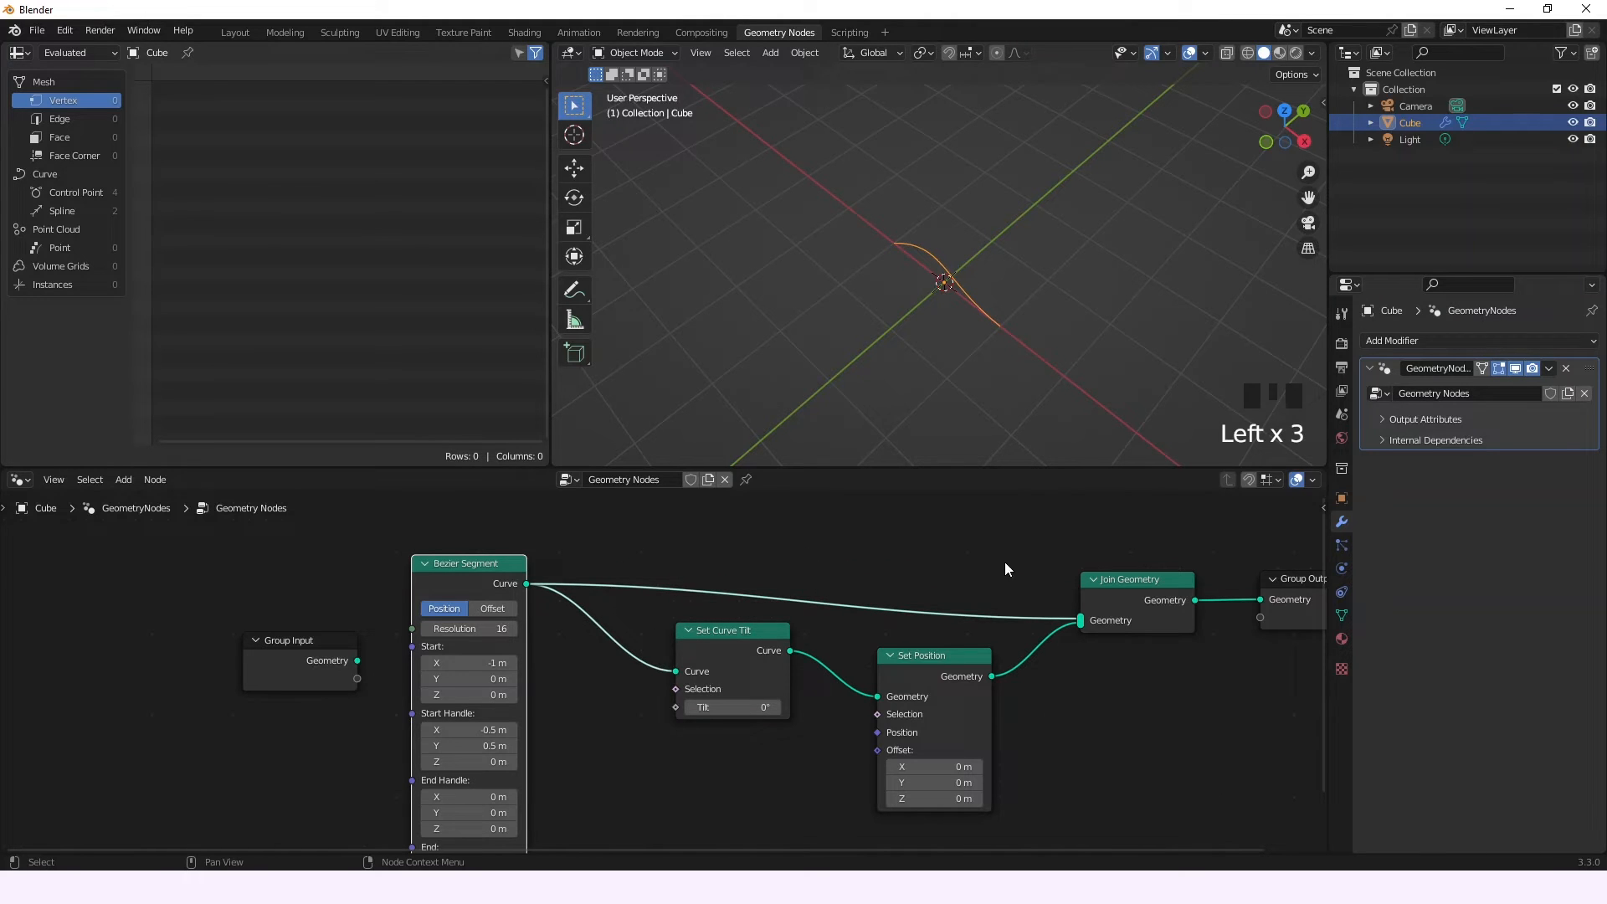
drag(738, 646, 727, 663)
drag(922, 647, 913, 637)
drag(727, 655, 724, 663)
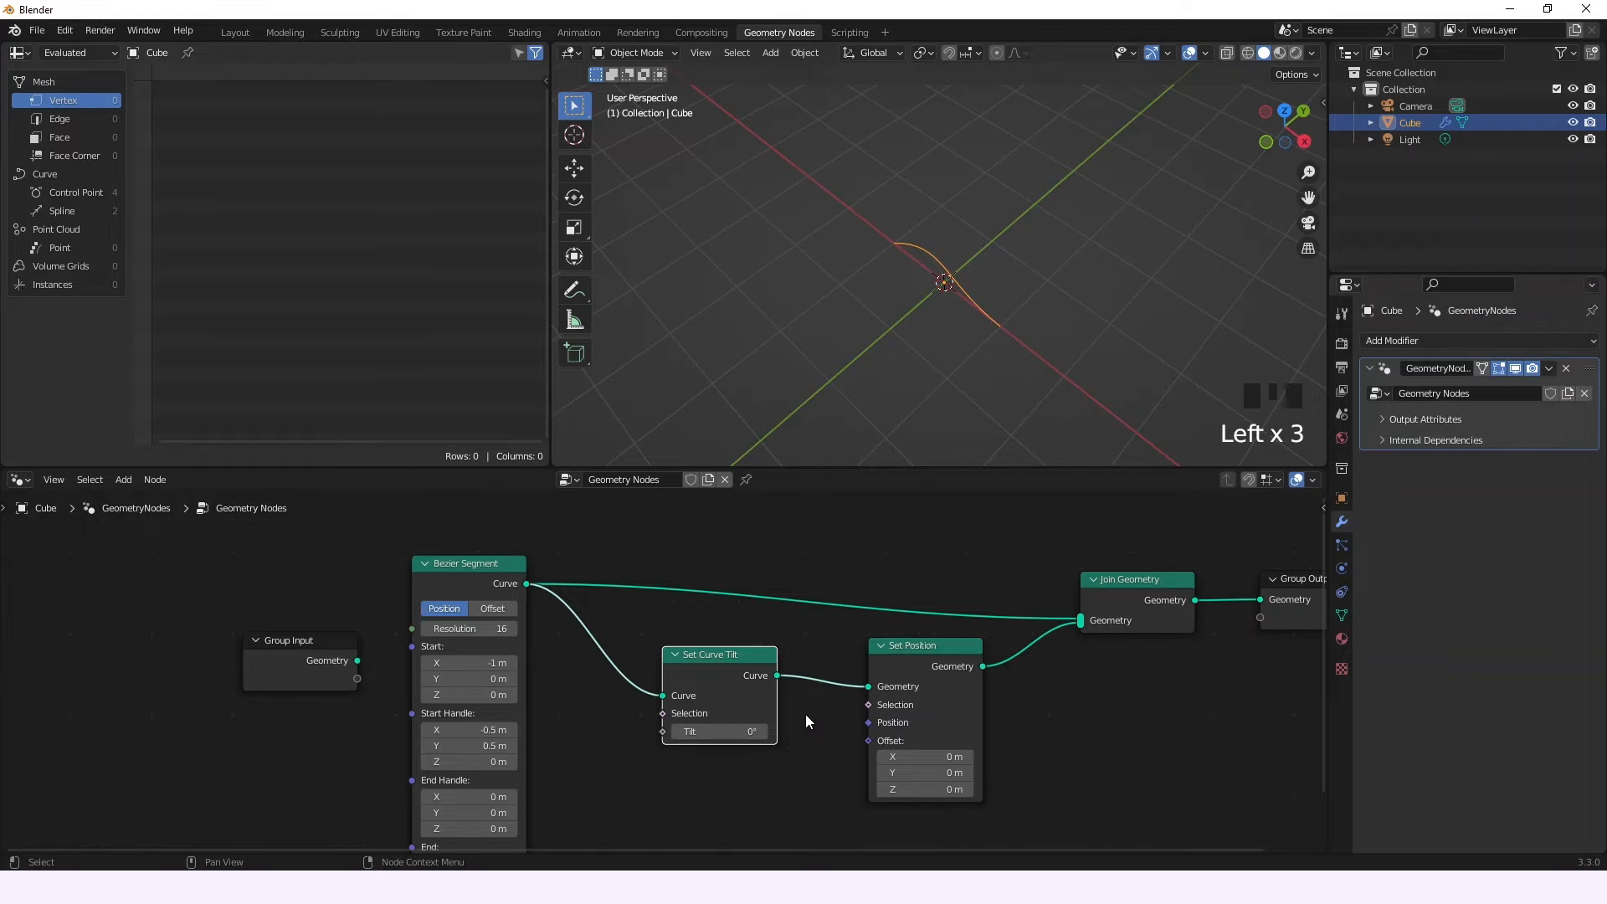
click(818, 631)
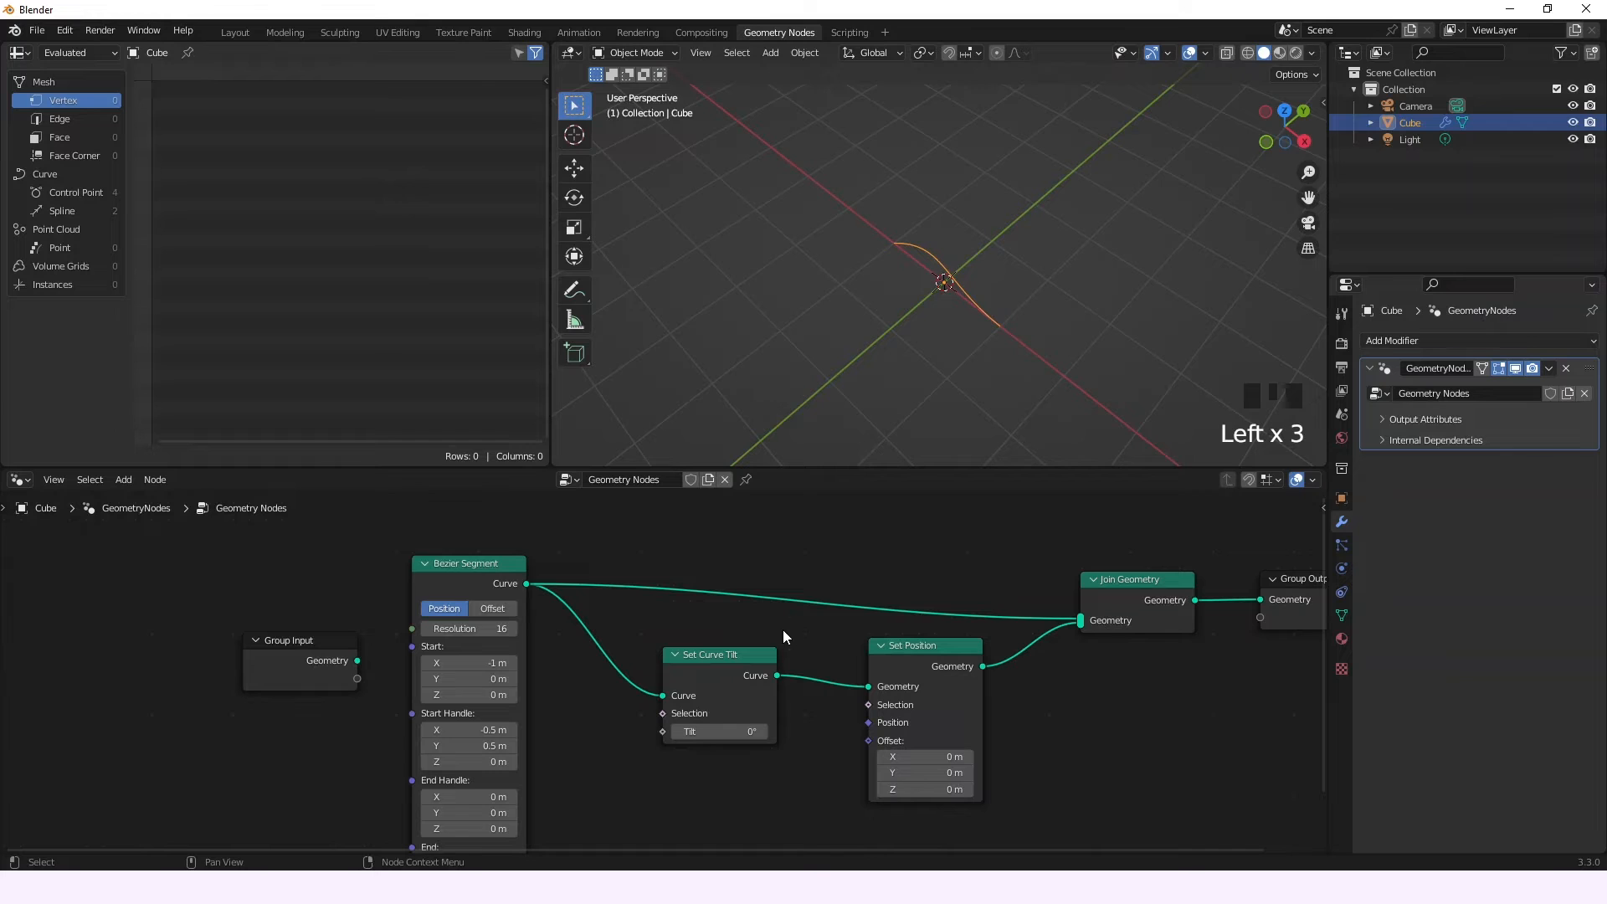
- Insert an Instance on Points node on the link between Set Position and Join Geometry
key(shift+a)
mouse_move(787, 629)
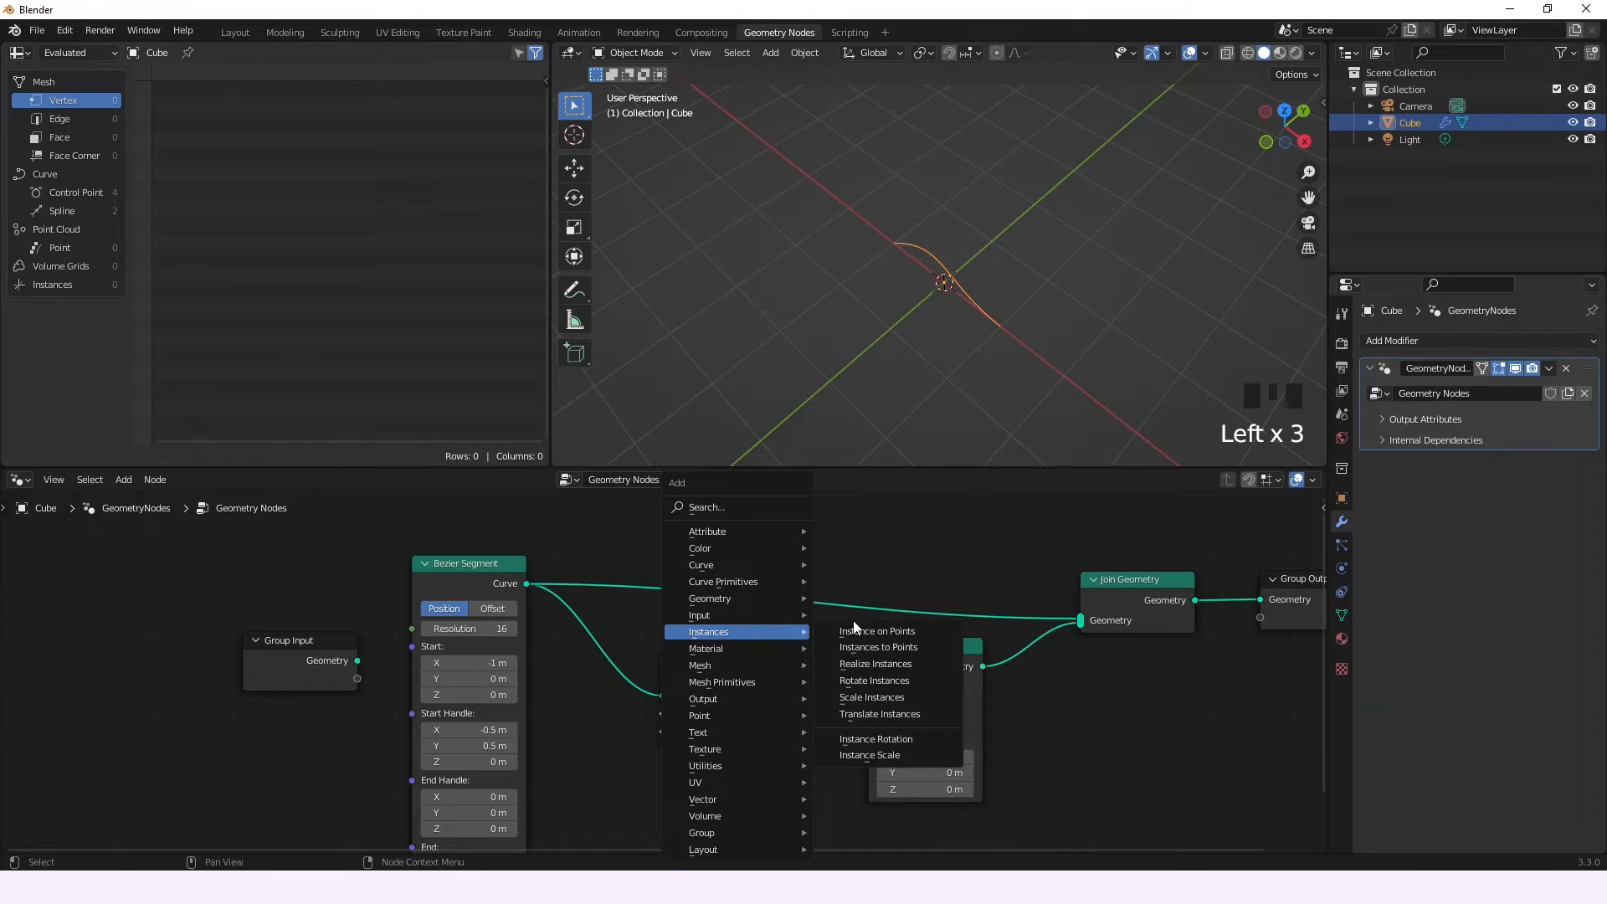
click(885, 631)
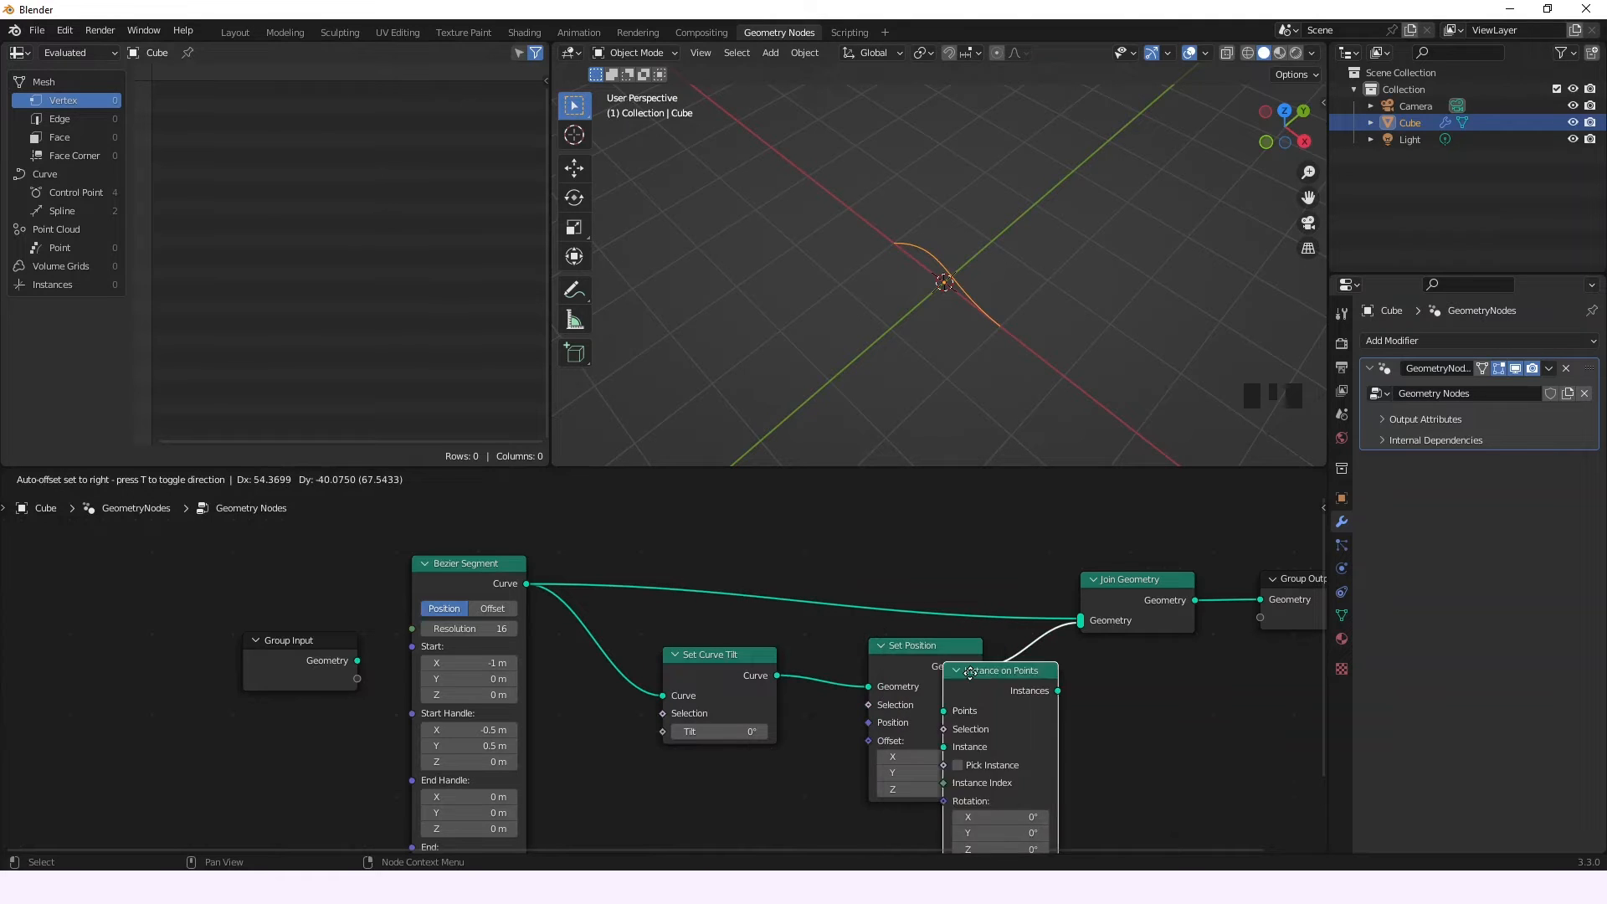
click(1046, 647)
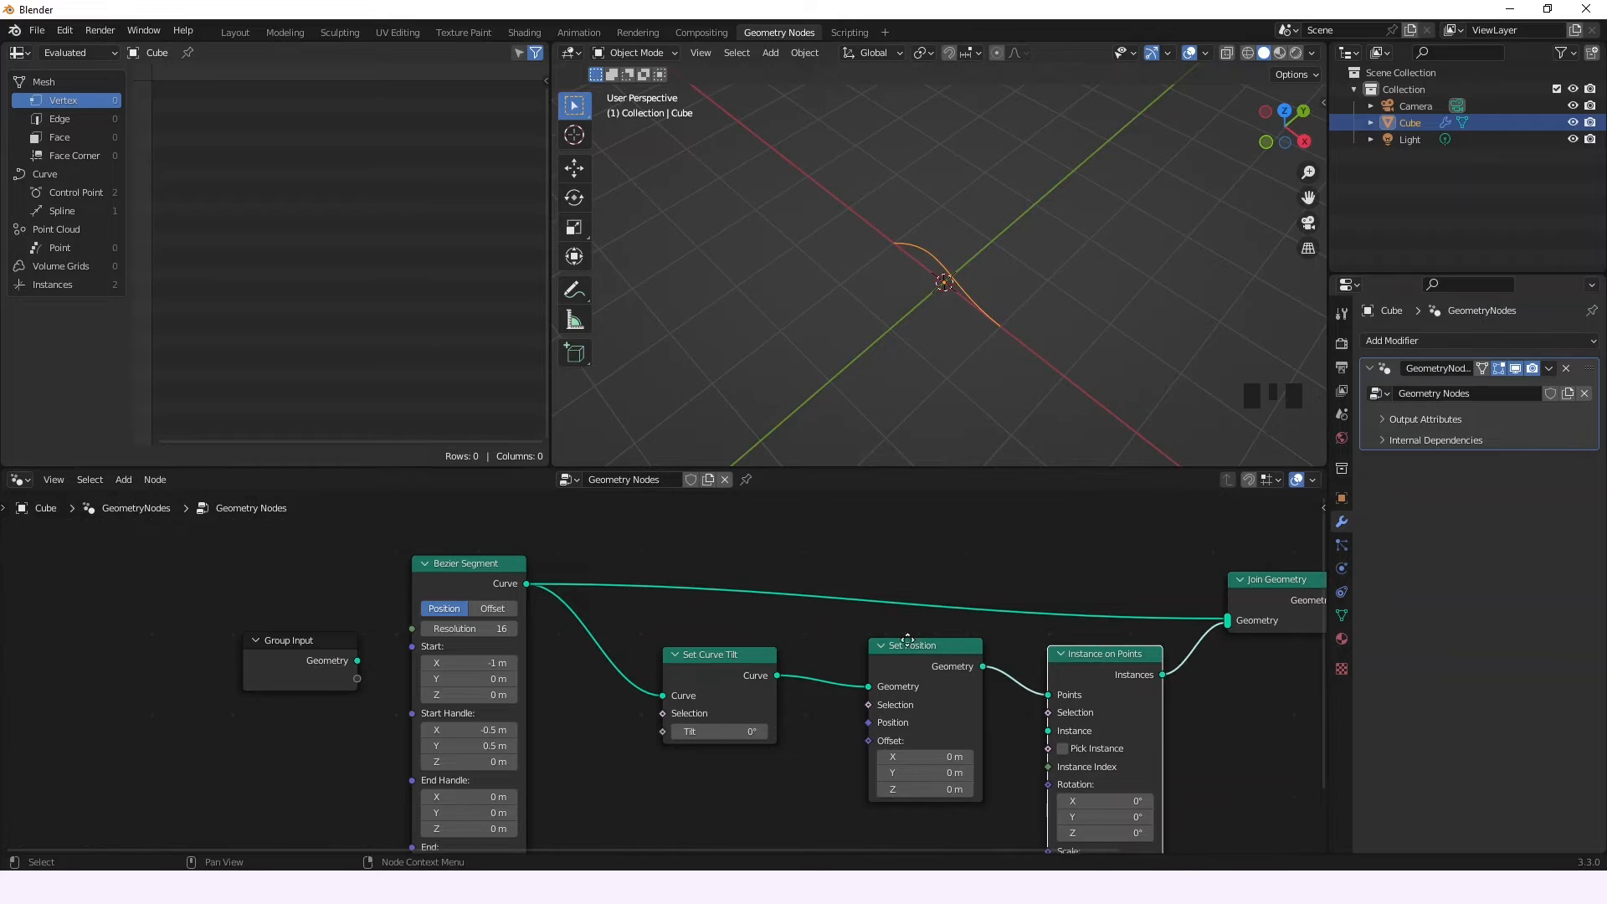
- Compact the node layout by moving Set Curve Tilt, Set Position, Instance on Points, Join Geometry and Group Output closer to the Bezier Segment
middle_drag(909, 640, 785, 606)
drag(1133, 569, 1088, 570)
drag(994, 637, 951, 623)
drag(757, 625, 695, 613)
drag(978, 625, 927, 622)
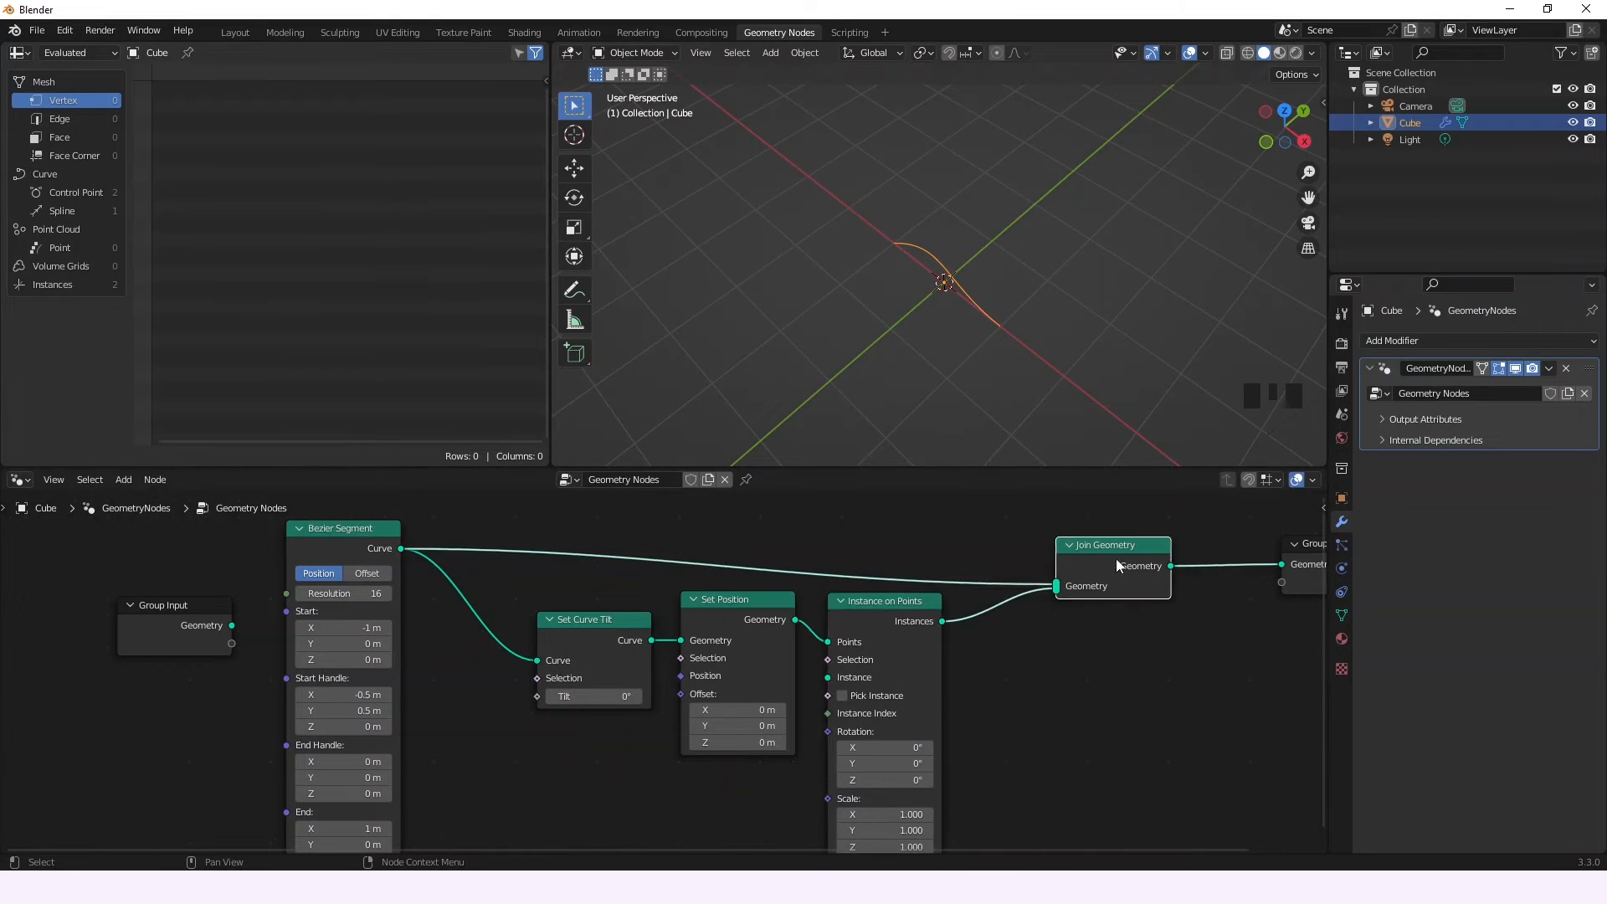
drag(1113, 554, 1027, 558)
drag(1301, 548, 1122, 548)
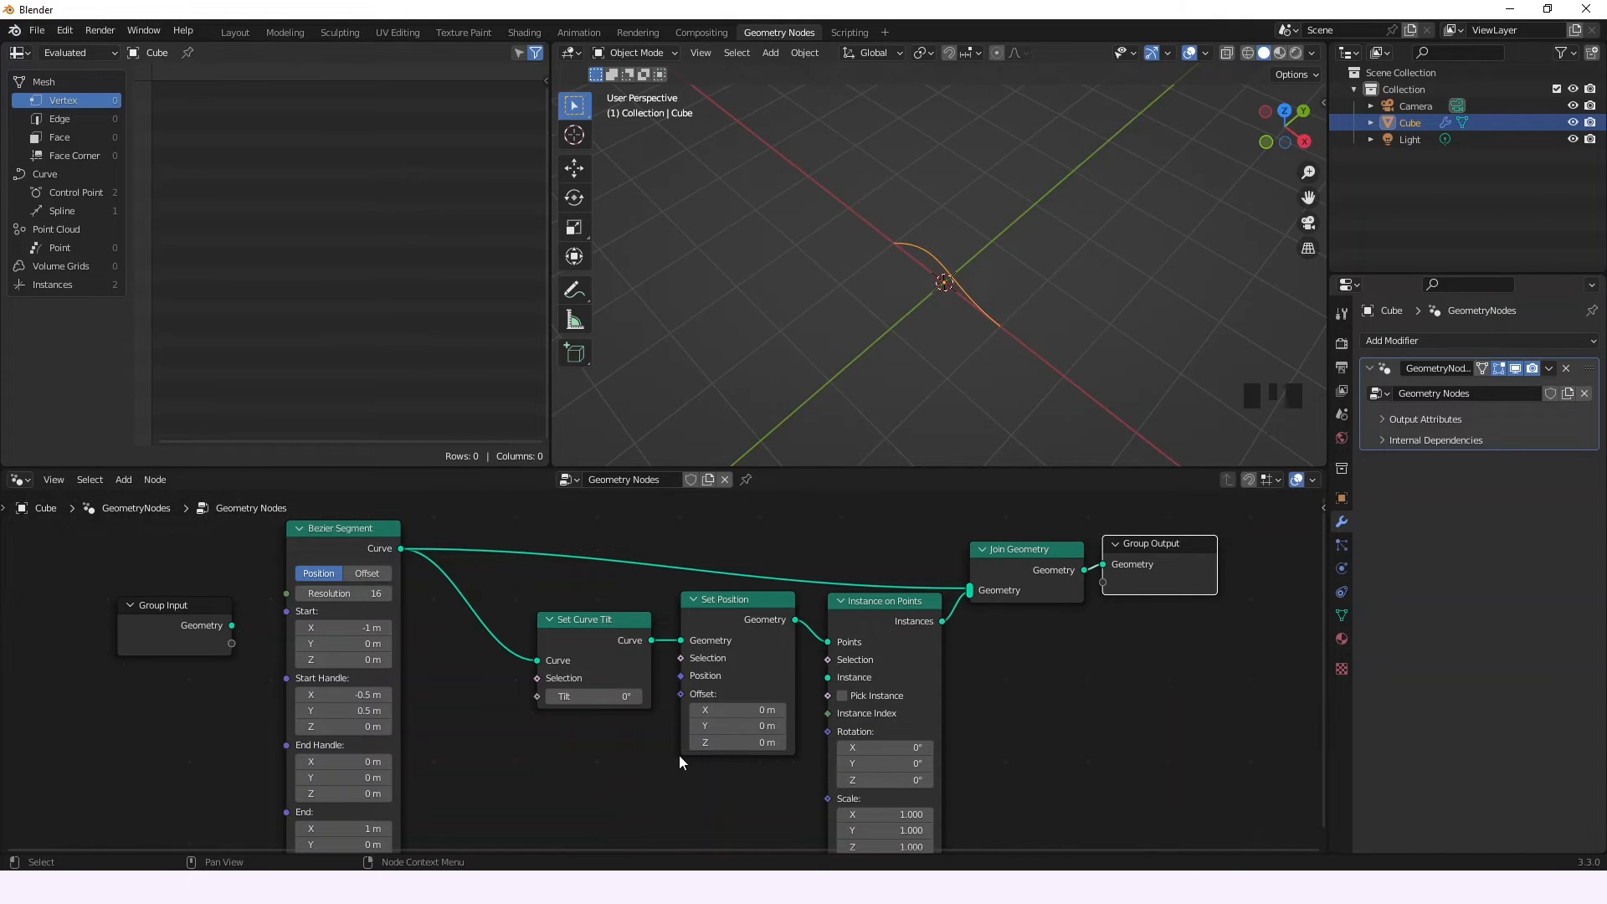
- Add a Points node below Set Position and connect its Geometry output to the Instance input of Instance on Points
middle_drag(620, 770, 638, 723)
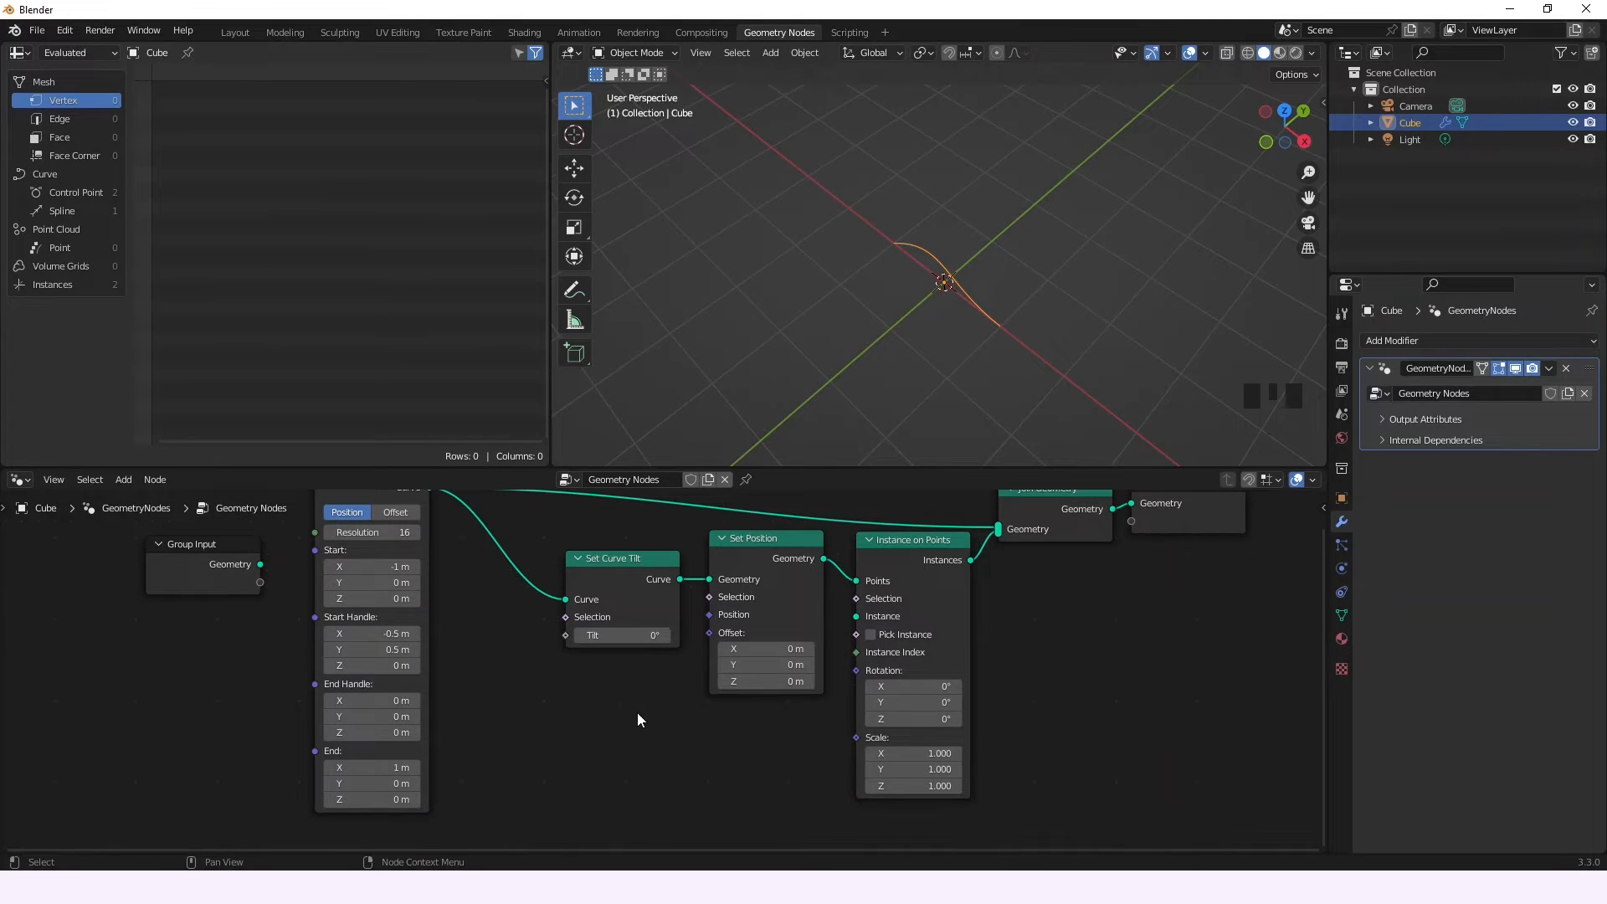
key(shift+a)
mouse_move(638, 715)
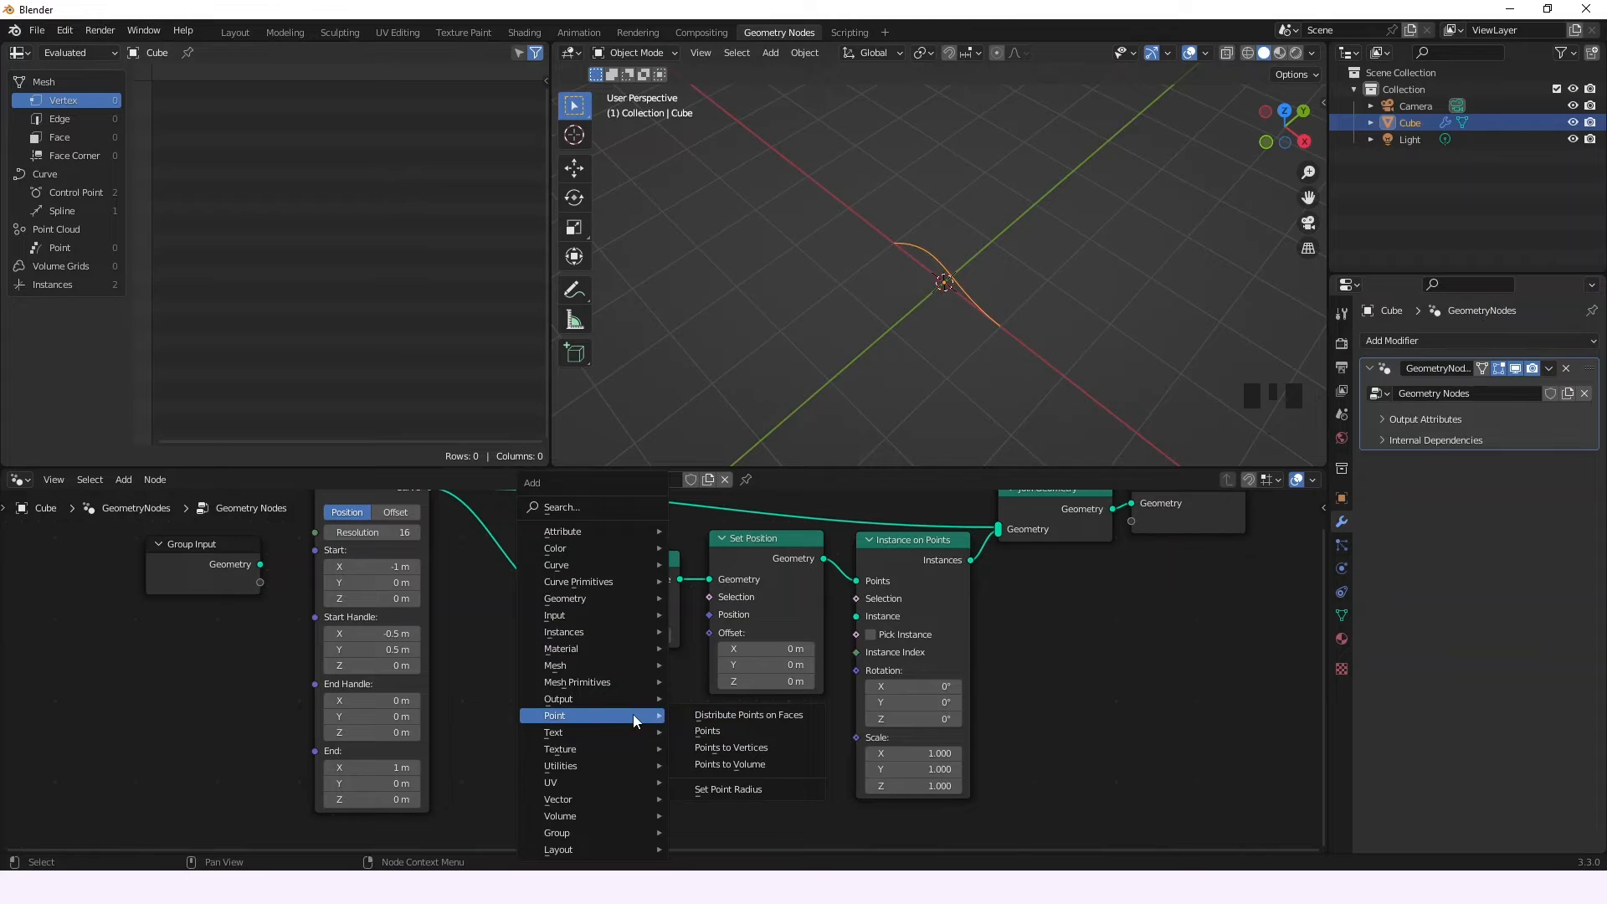
click(707, 731)
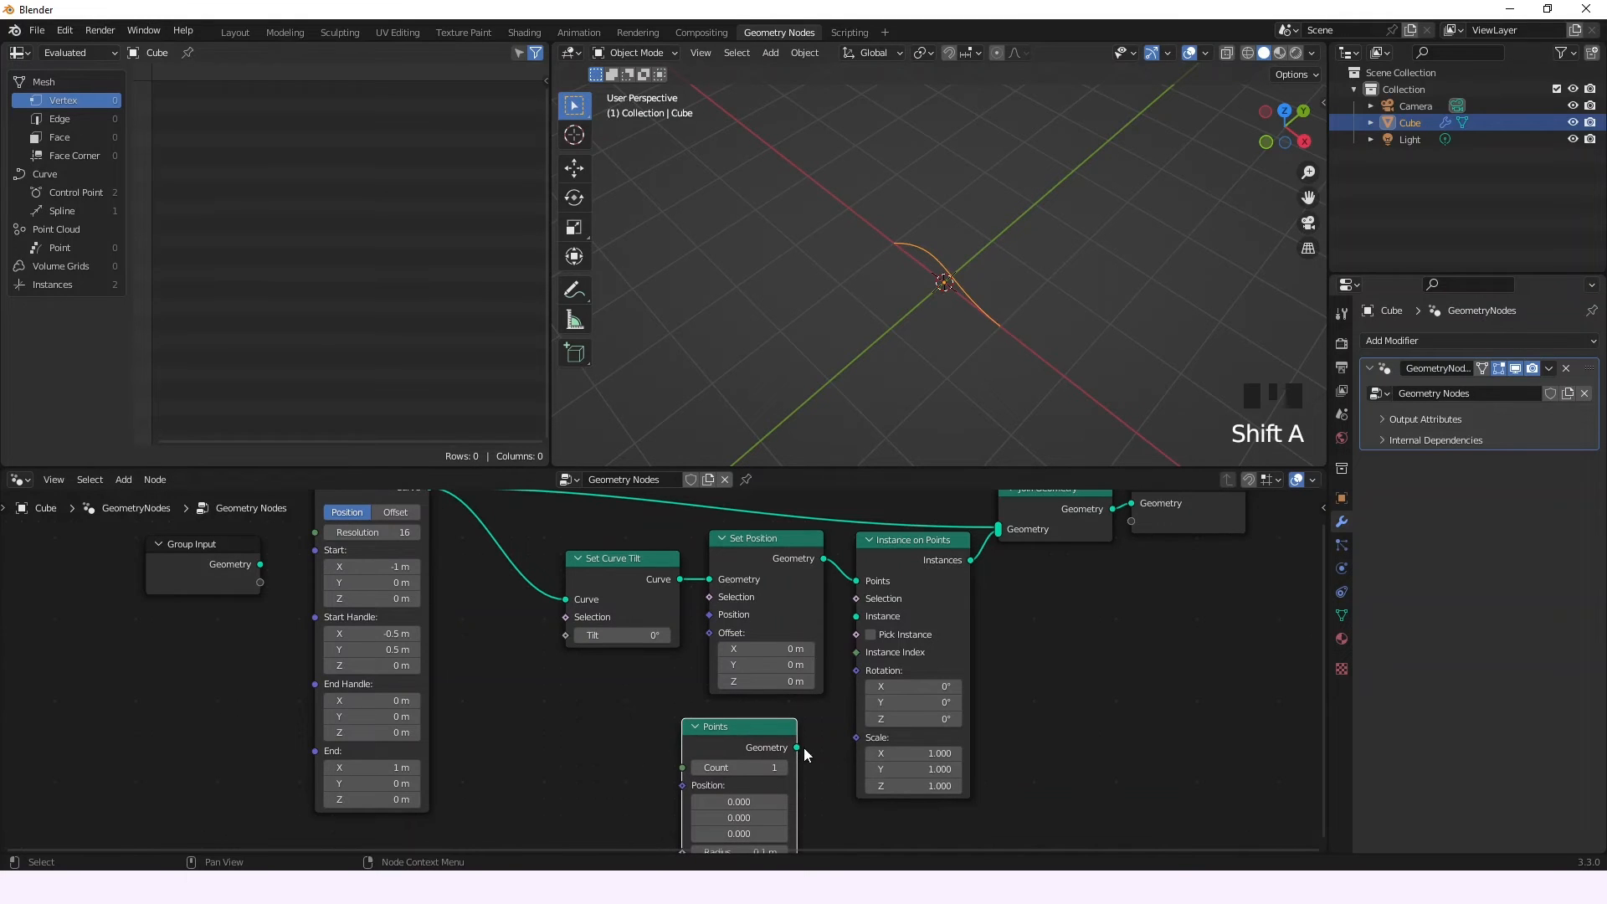
drag(797, 747, 857, 618)
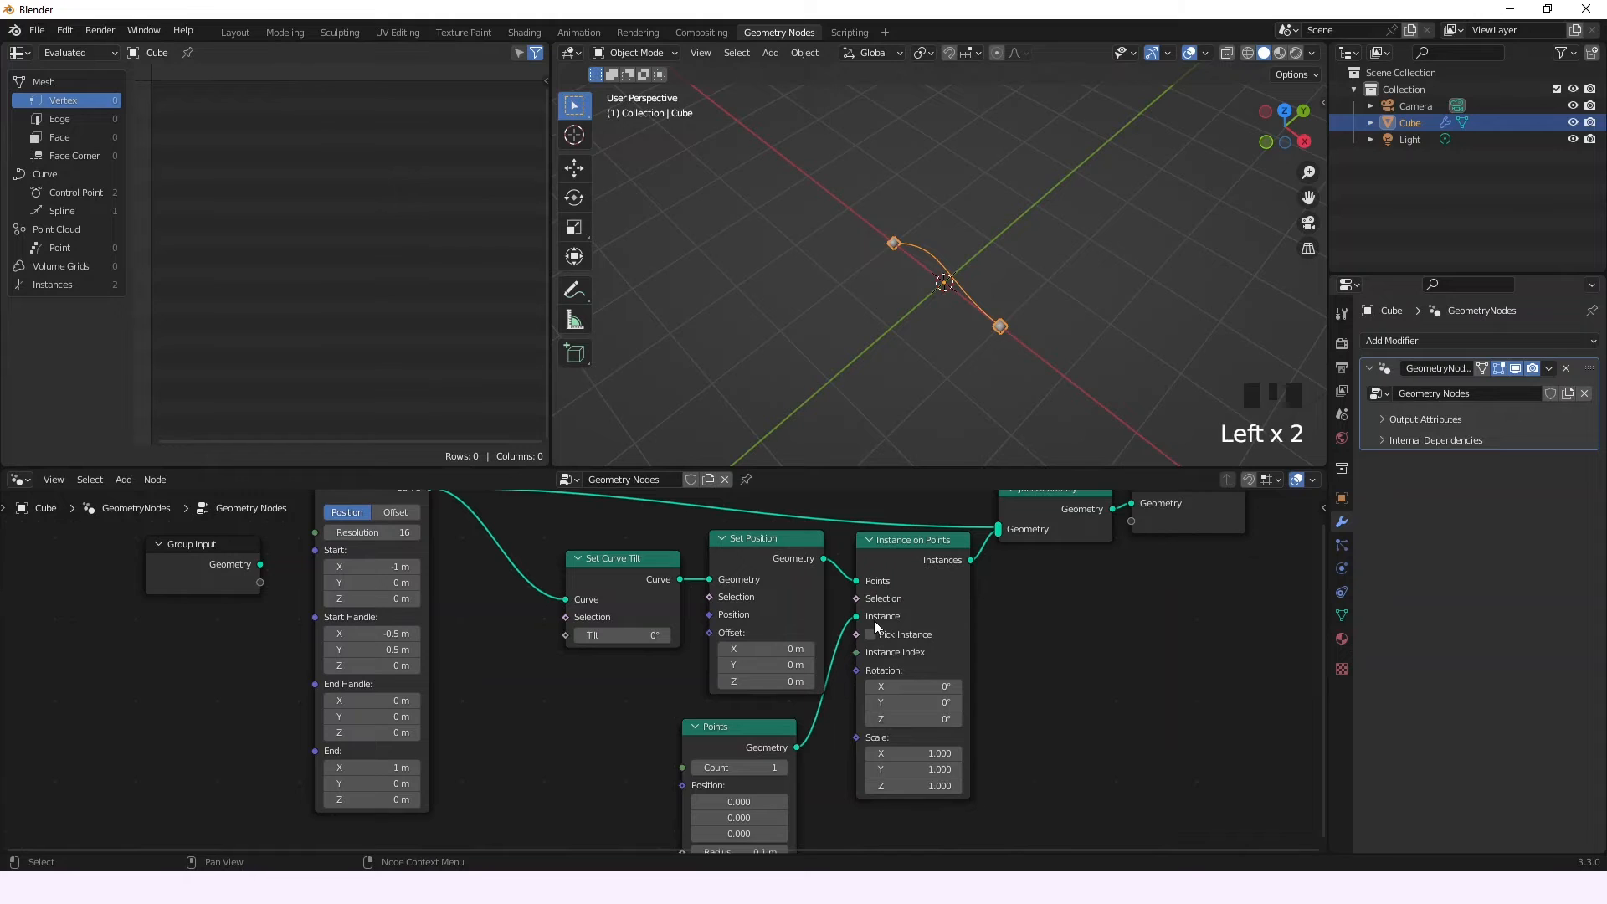
- Move the Set Position and Set Curve Tilt nodes closer to the Bezier Segment node
middle_drag(976, 362, 975, 293)
click(771, 549)
drag(772, 550, 756, 549)
drag(651, 561, 607, 550)
drag(748, 550, 711, 548)
- Select the Bezier Segment node and show the curve's Control Point data in the spreadsheet
middle_drag(511, 615, 625, 719)
click(480, 580)
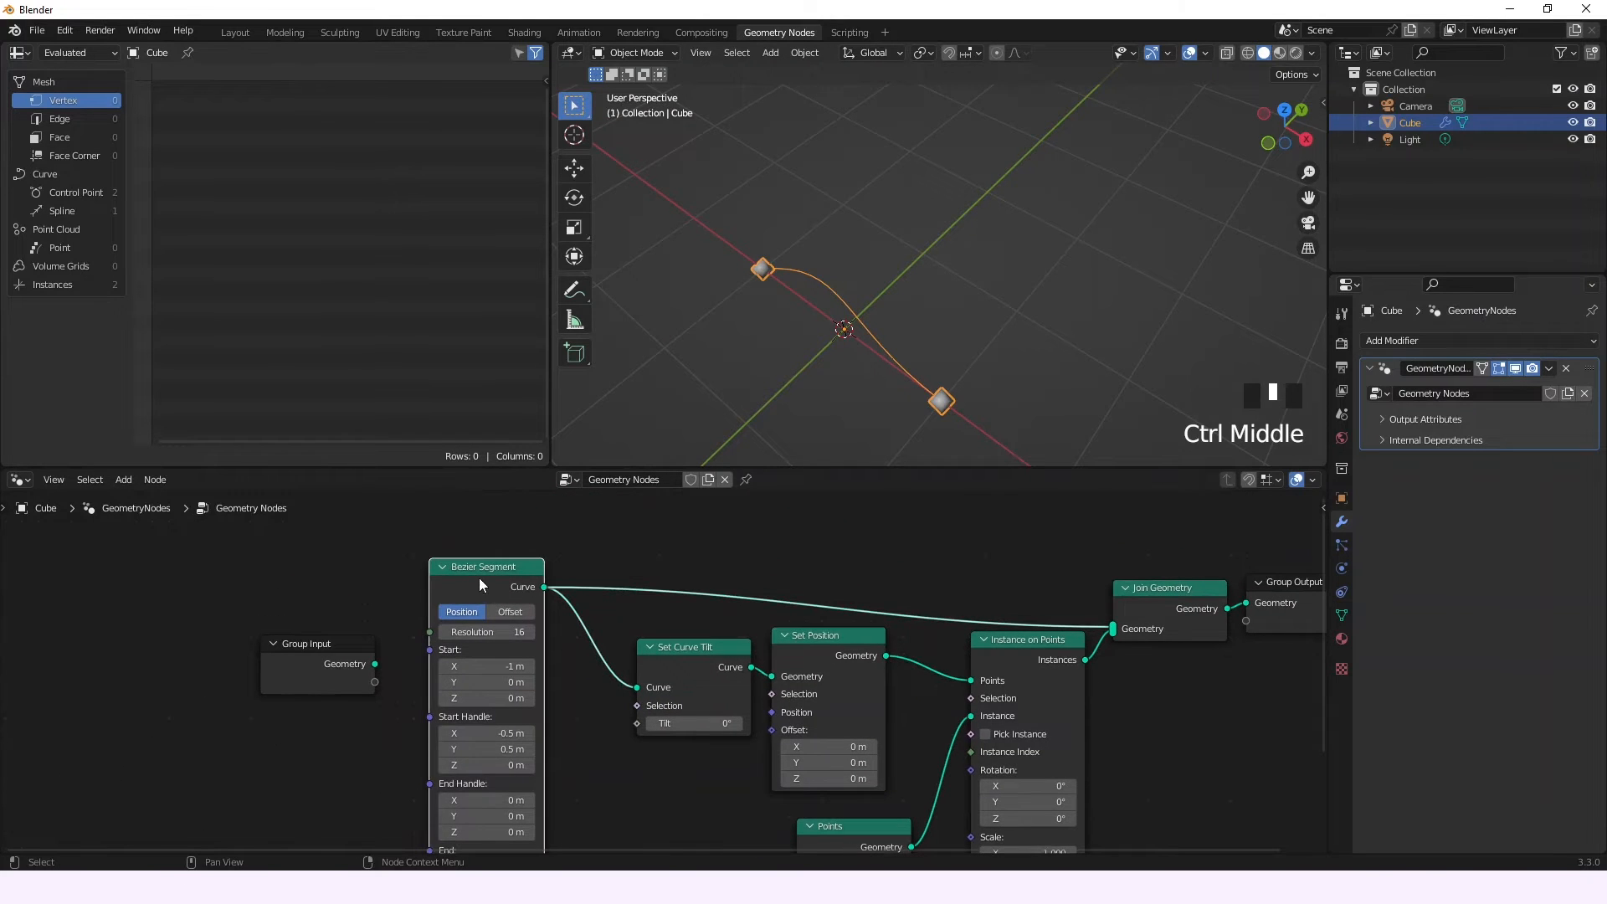
click(77, 193)
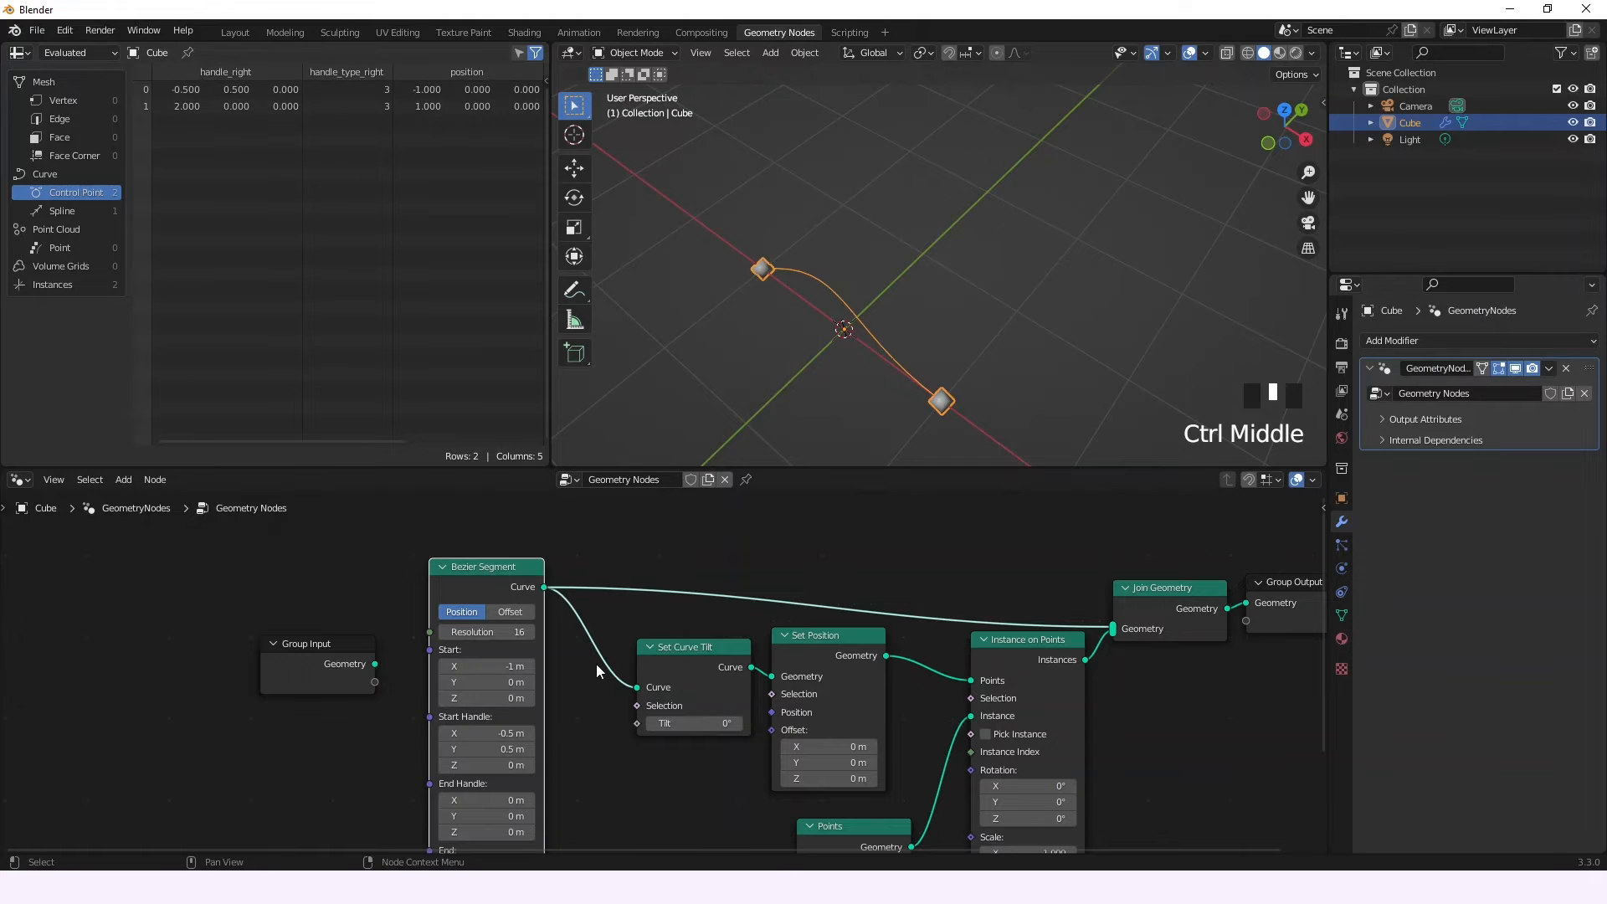
- Reposition the Points node so it sits directly beneath the Set Position node
middle_drag(585, 700, 470, 662)
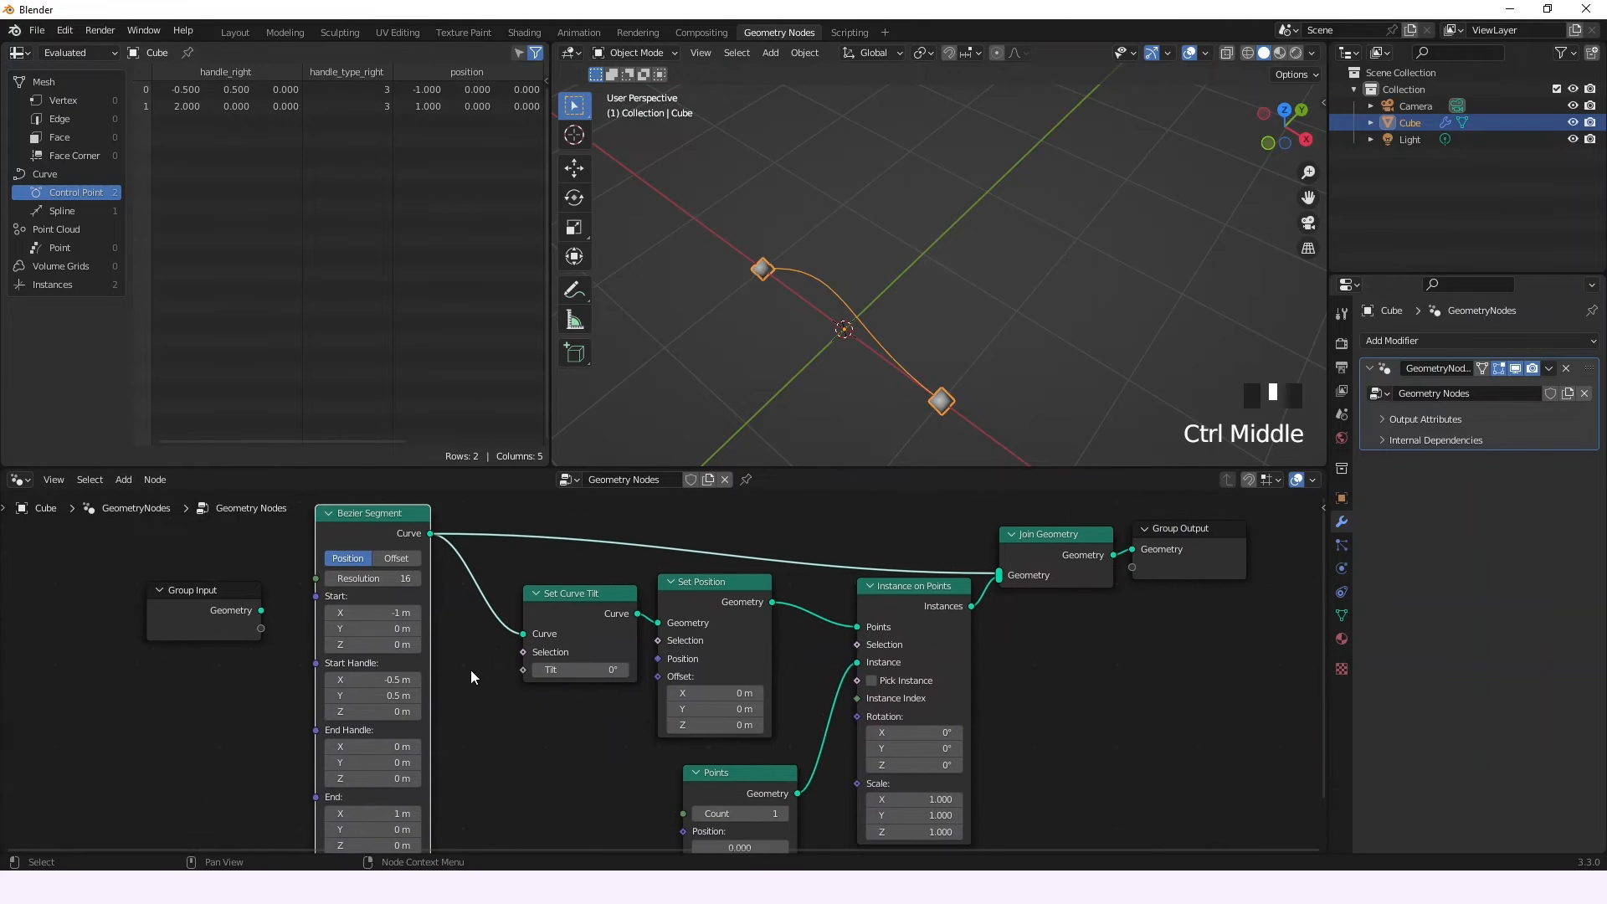
middle_drag(589, 695, 570, 653)
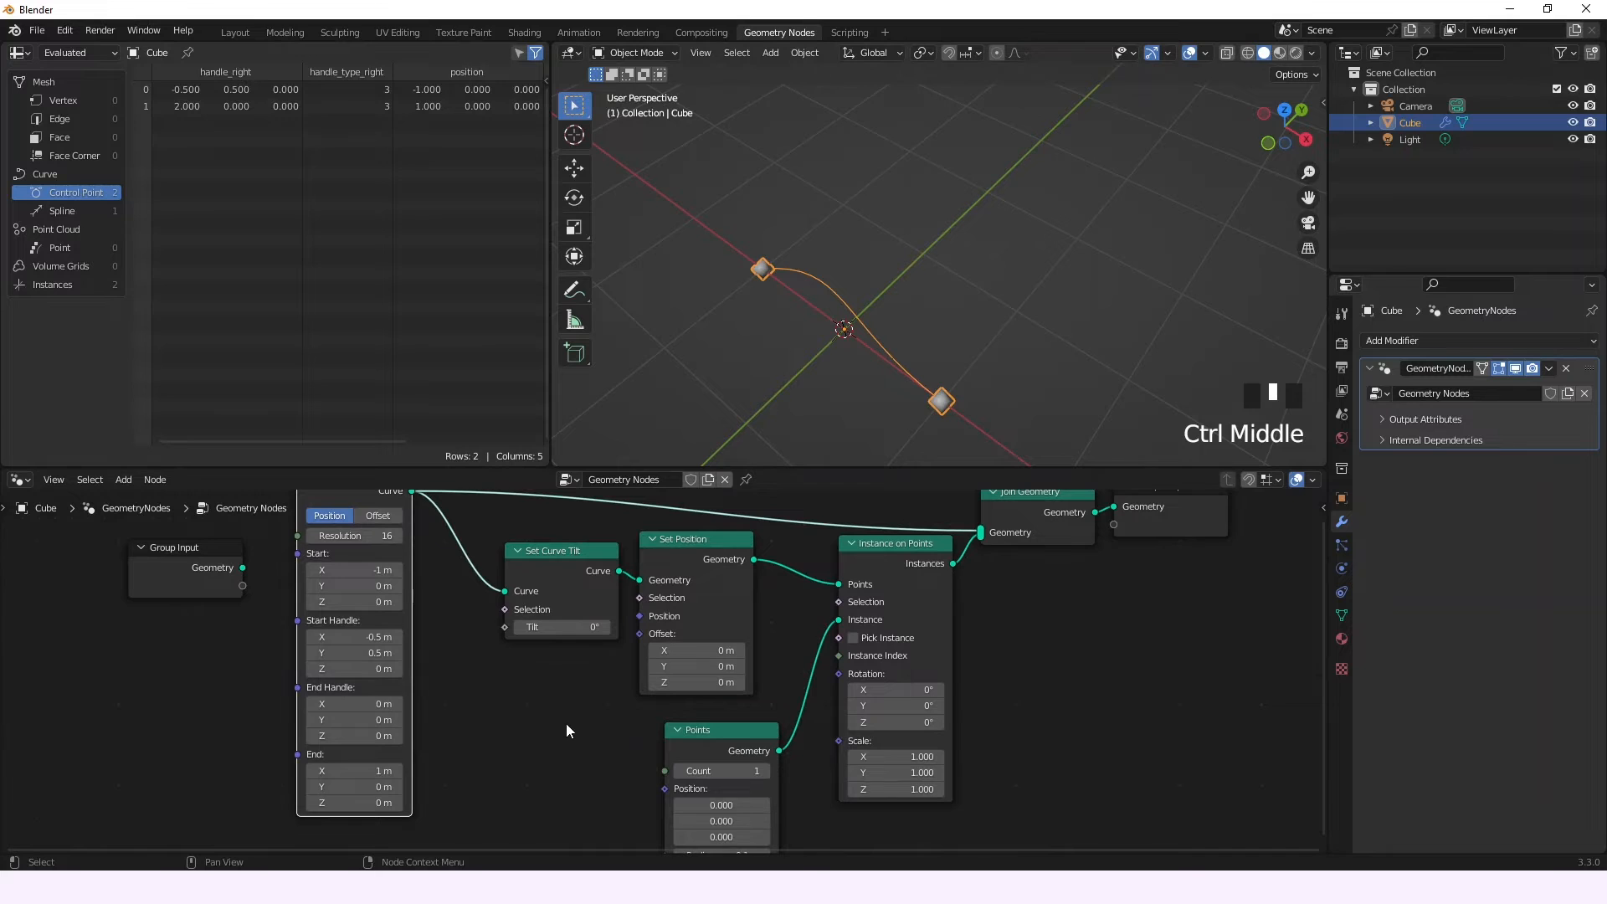
middle_drag(565, 721, 603, 727)
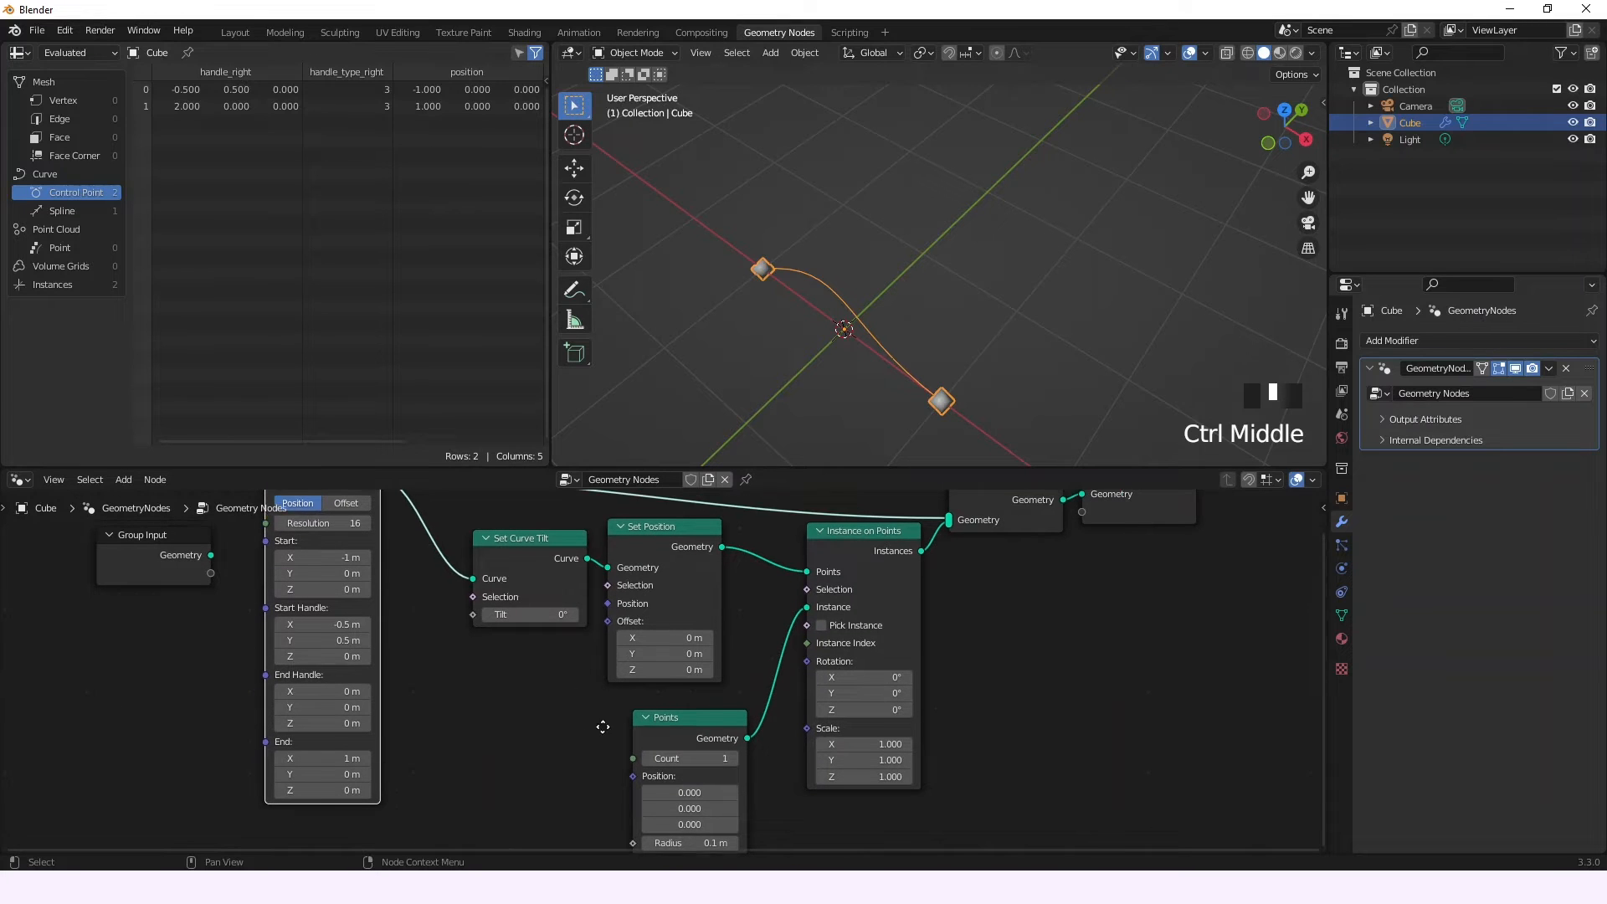
drag(685, 715, 642, 701)
middle_drag(417, 512, 444, 562)
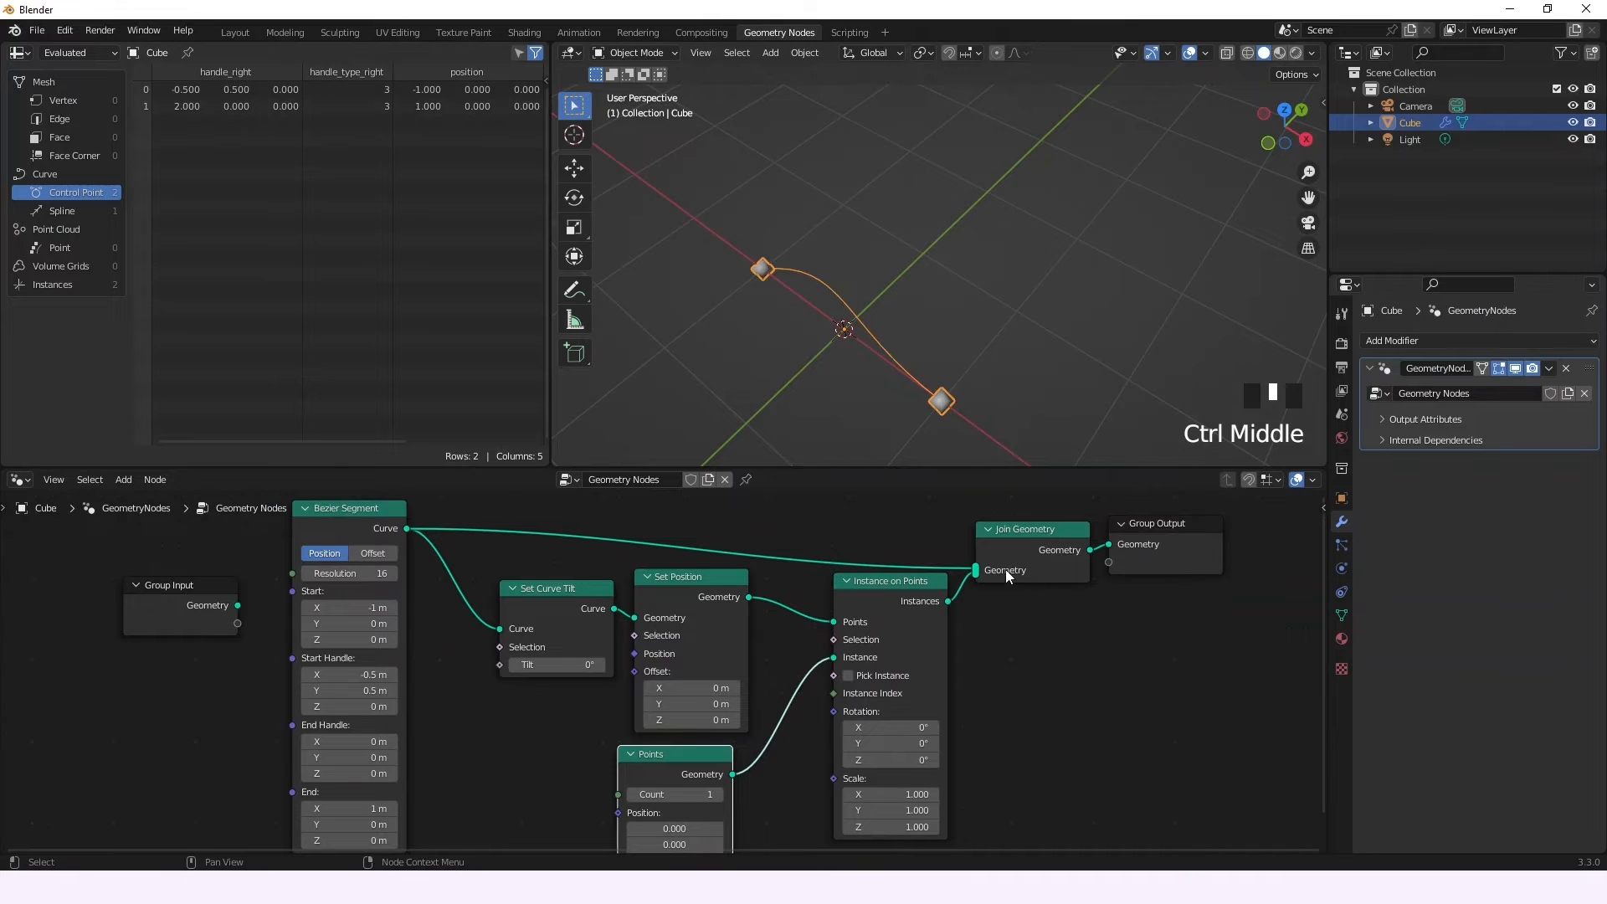
middle_drag(985, 709, 963, 642)
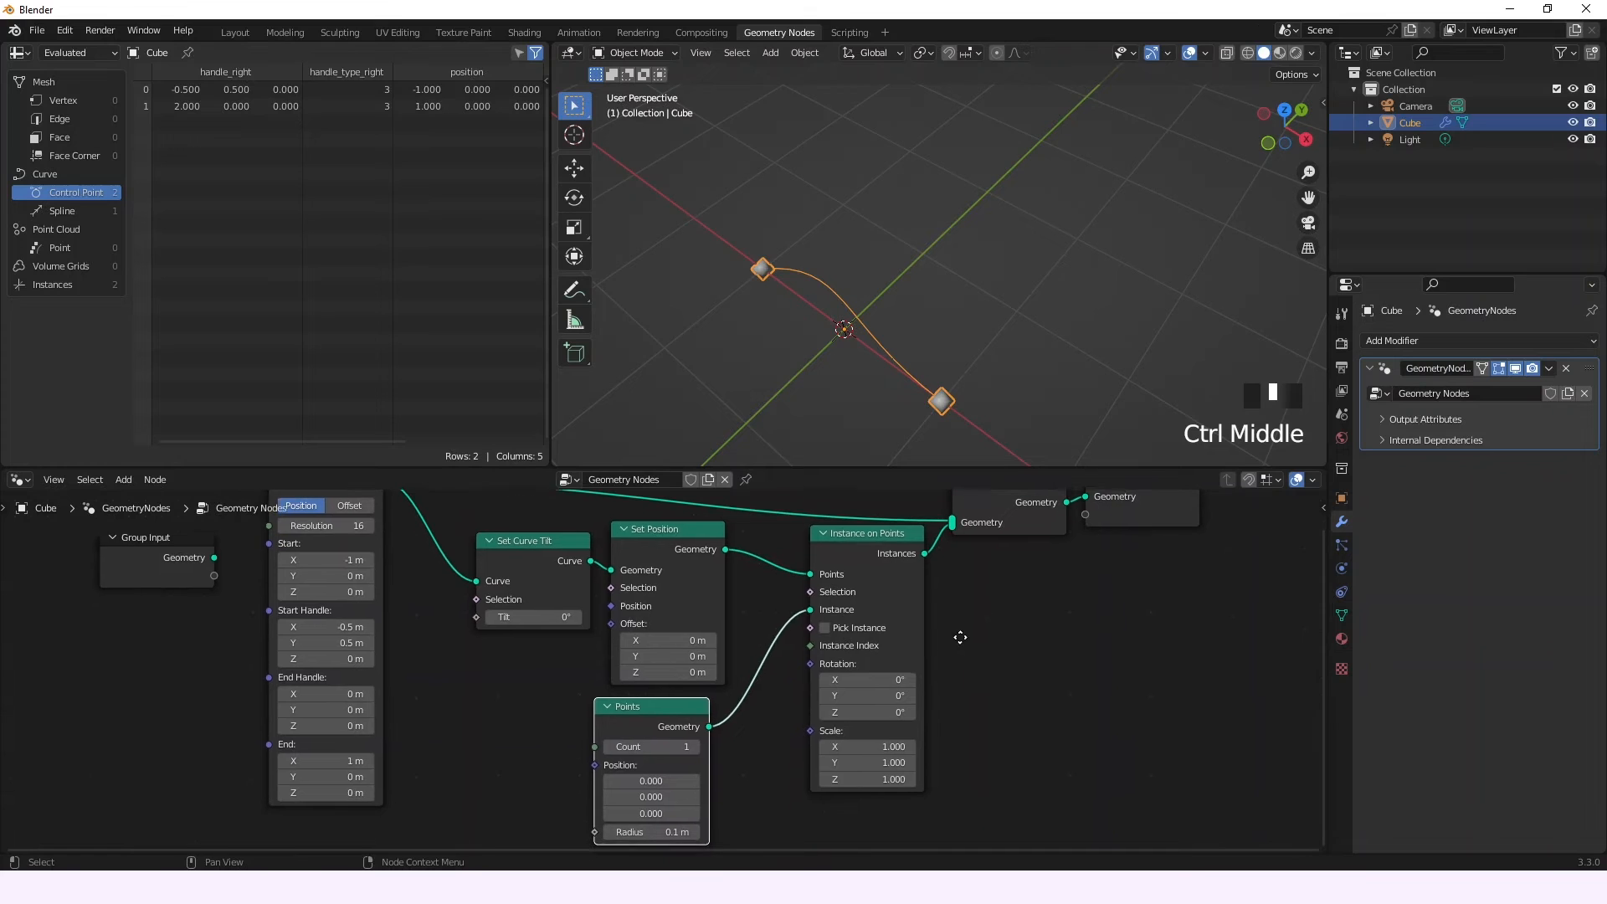
drag(630, 721, 645, 718)
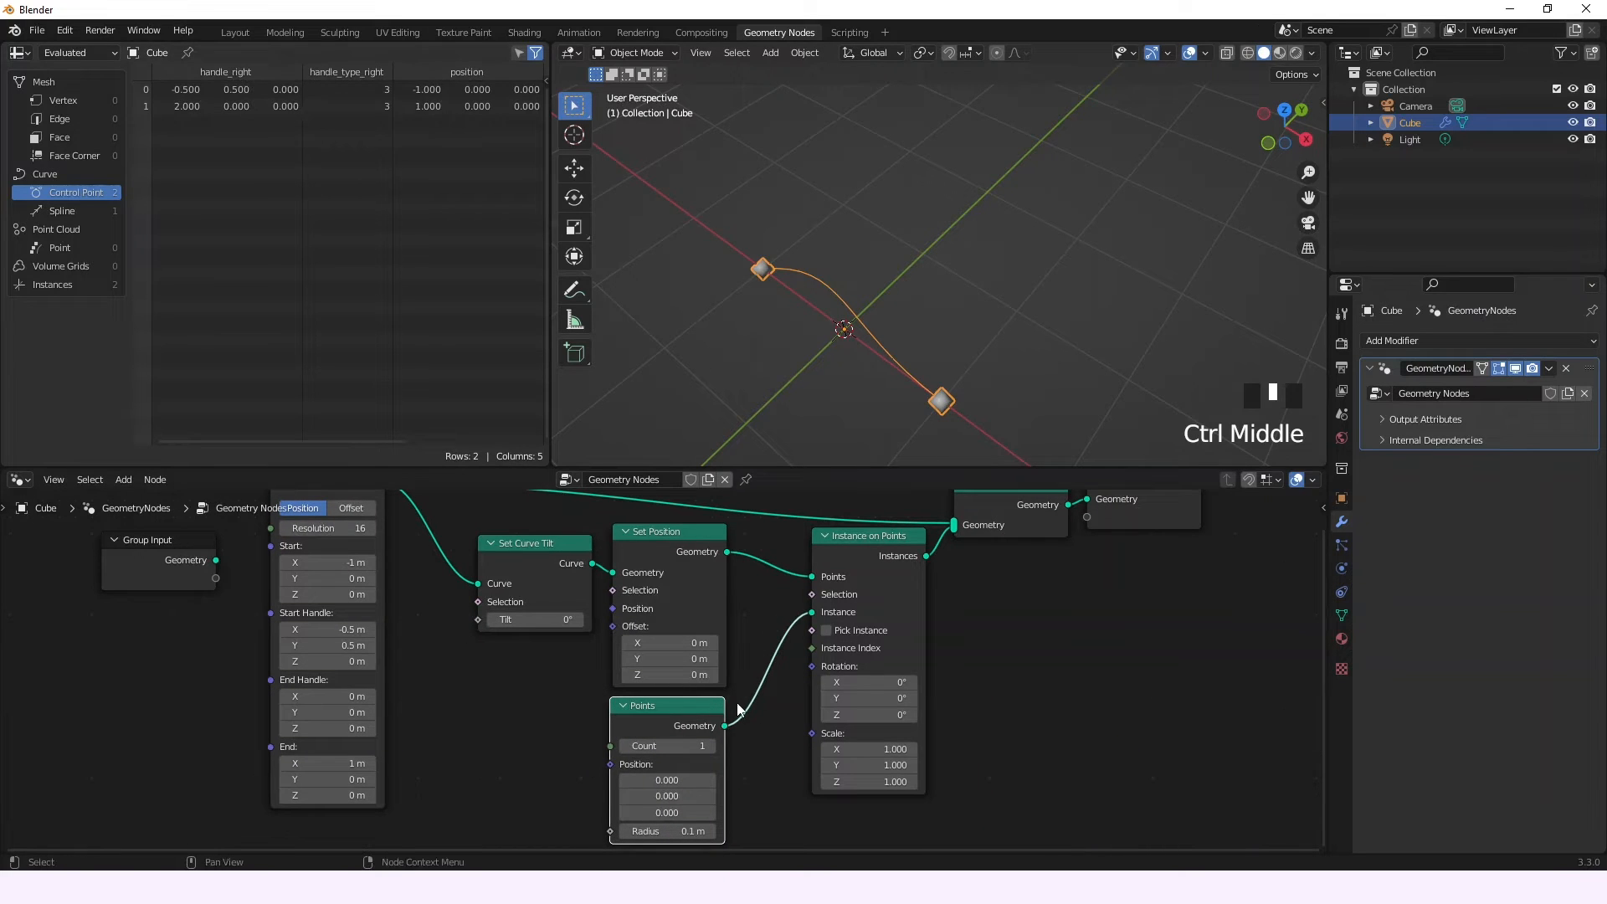
drag(684, 707, 691, 705)
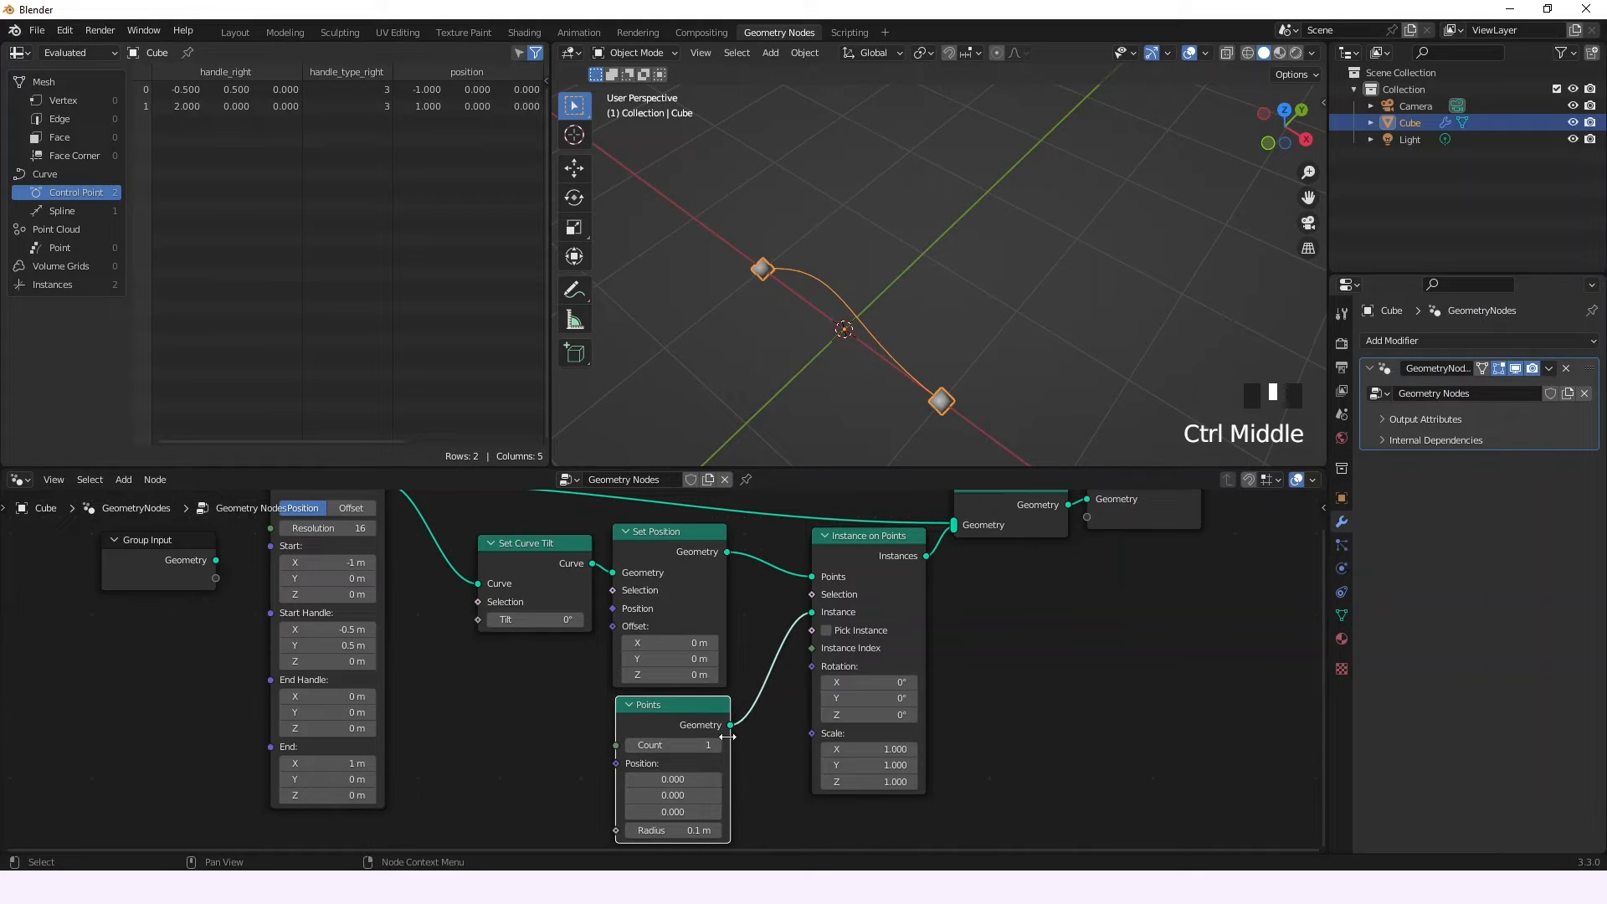
- Shift Set Curve Tilt slightly away from Set Position, and move Group Input and Bezier Segment farther from it to make room
middle_drag(500, 698, 644, 726)
click(548, 740)
click(621, 596)
drag(620, 596, 603, 583)
middle_drag(368, 607, 547, 666)
drag(422, 646, 304, 612)
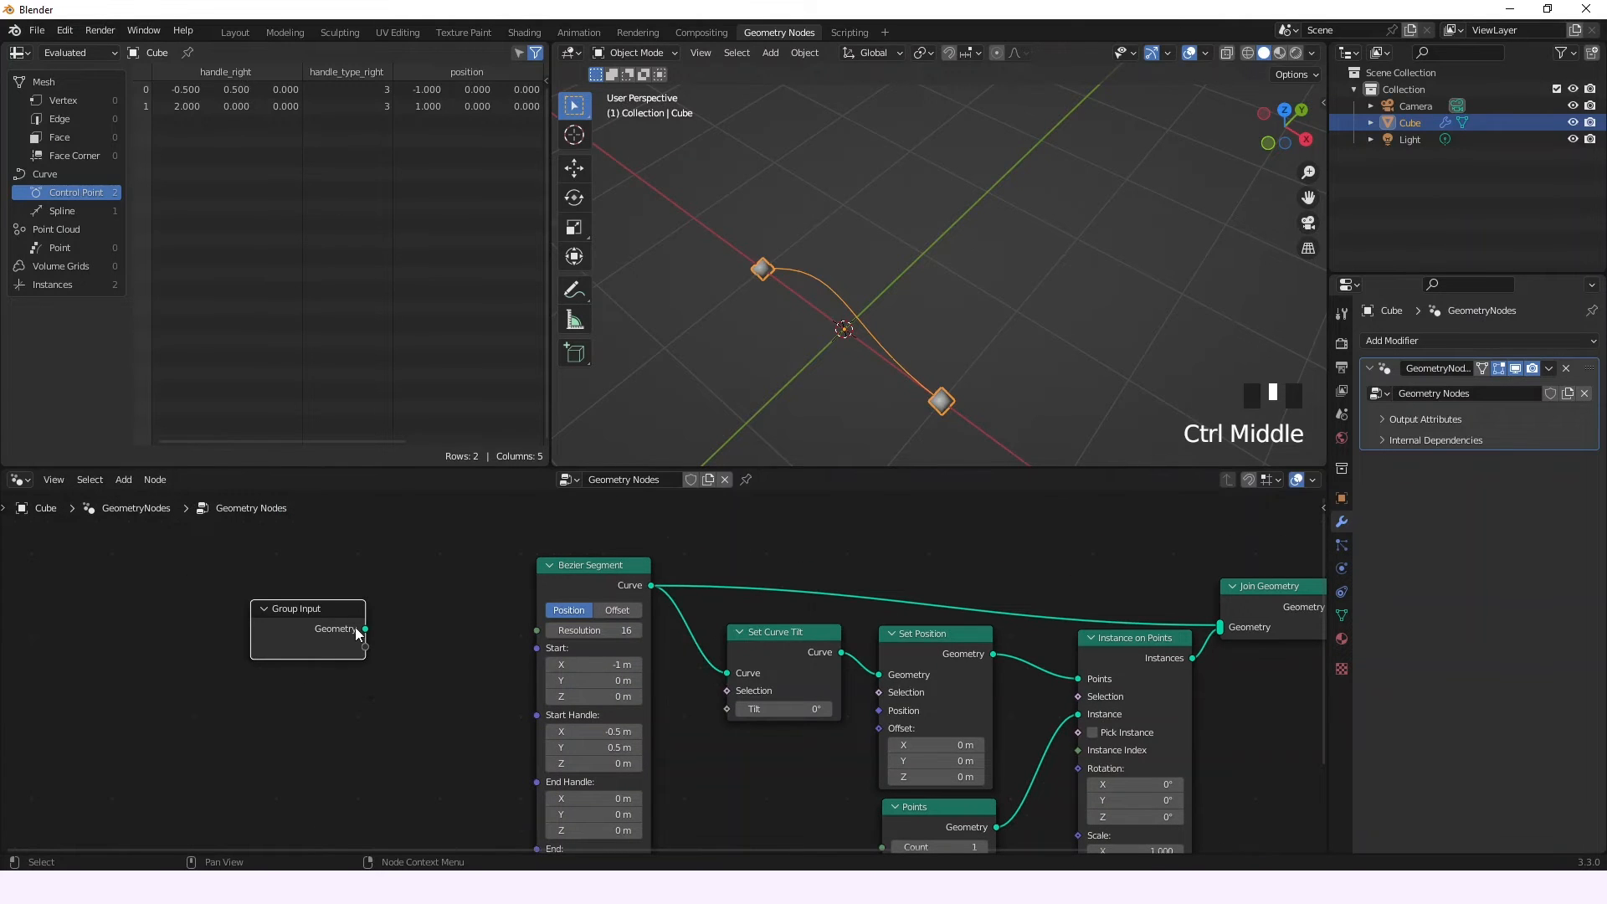
drag(583, 567, 447, 558)
click(631, 686)
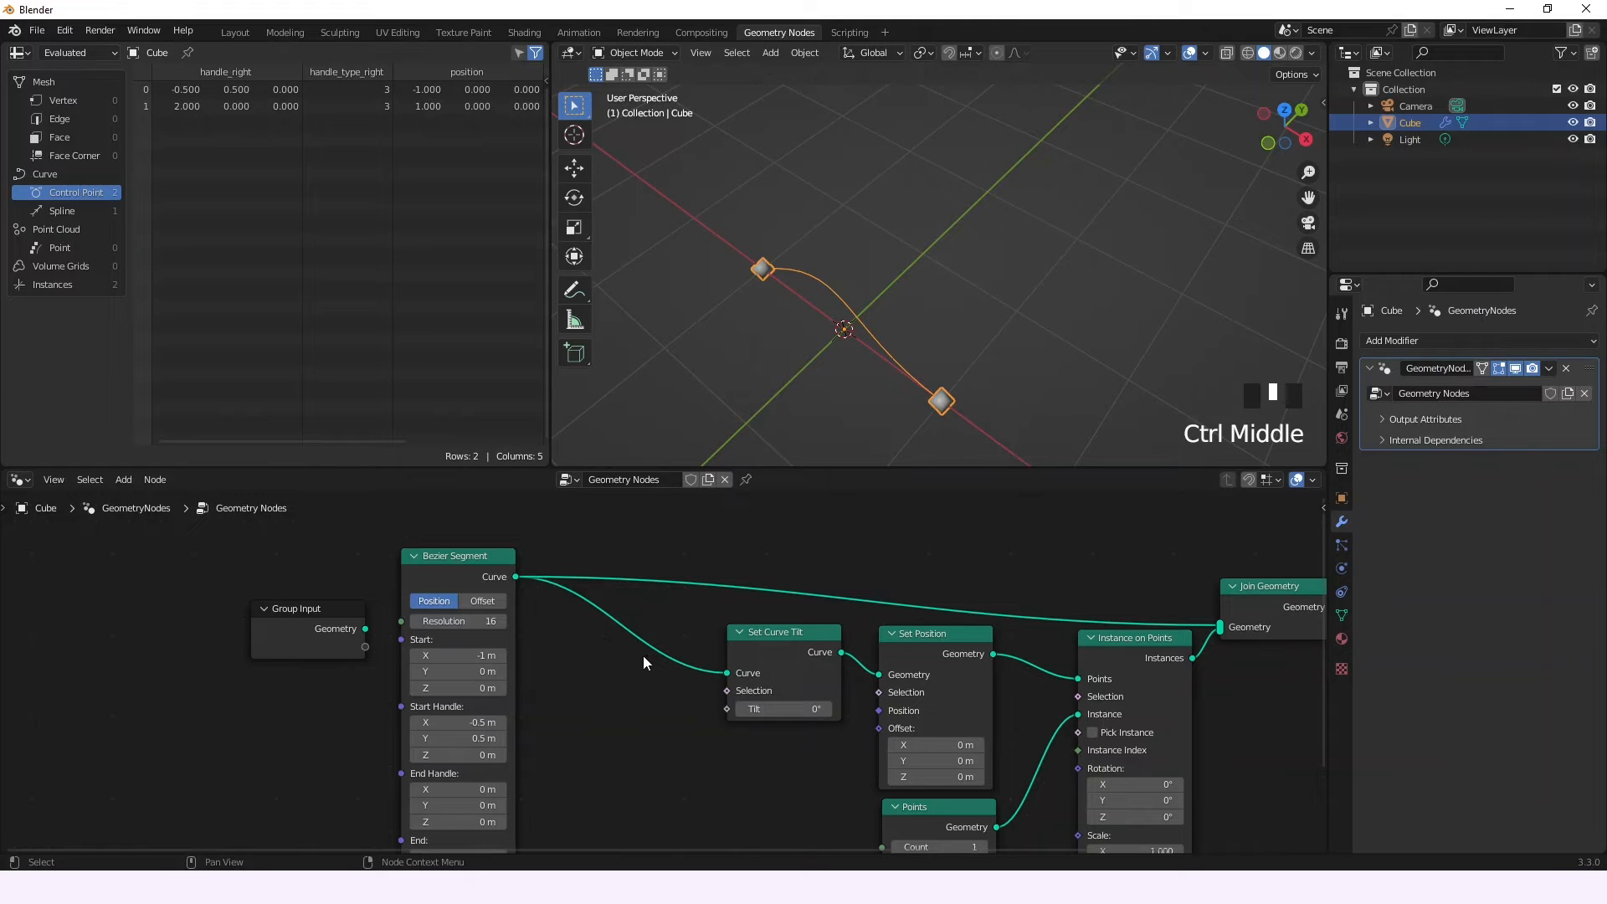
- Add a Normal node below Set Curve Tilt and connect its output to the Position input of Set Position
middle_drag(617, 720, 619, 656)
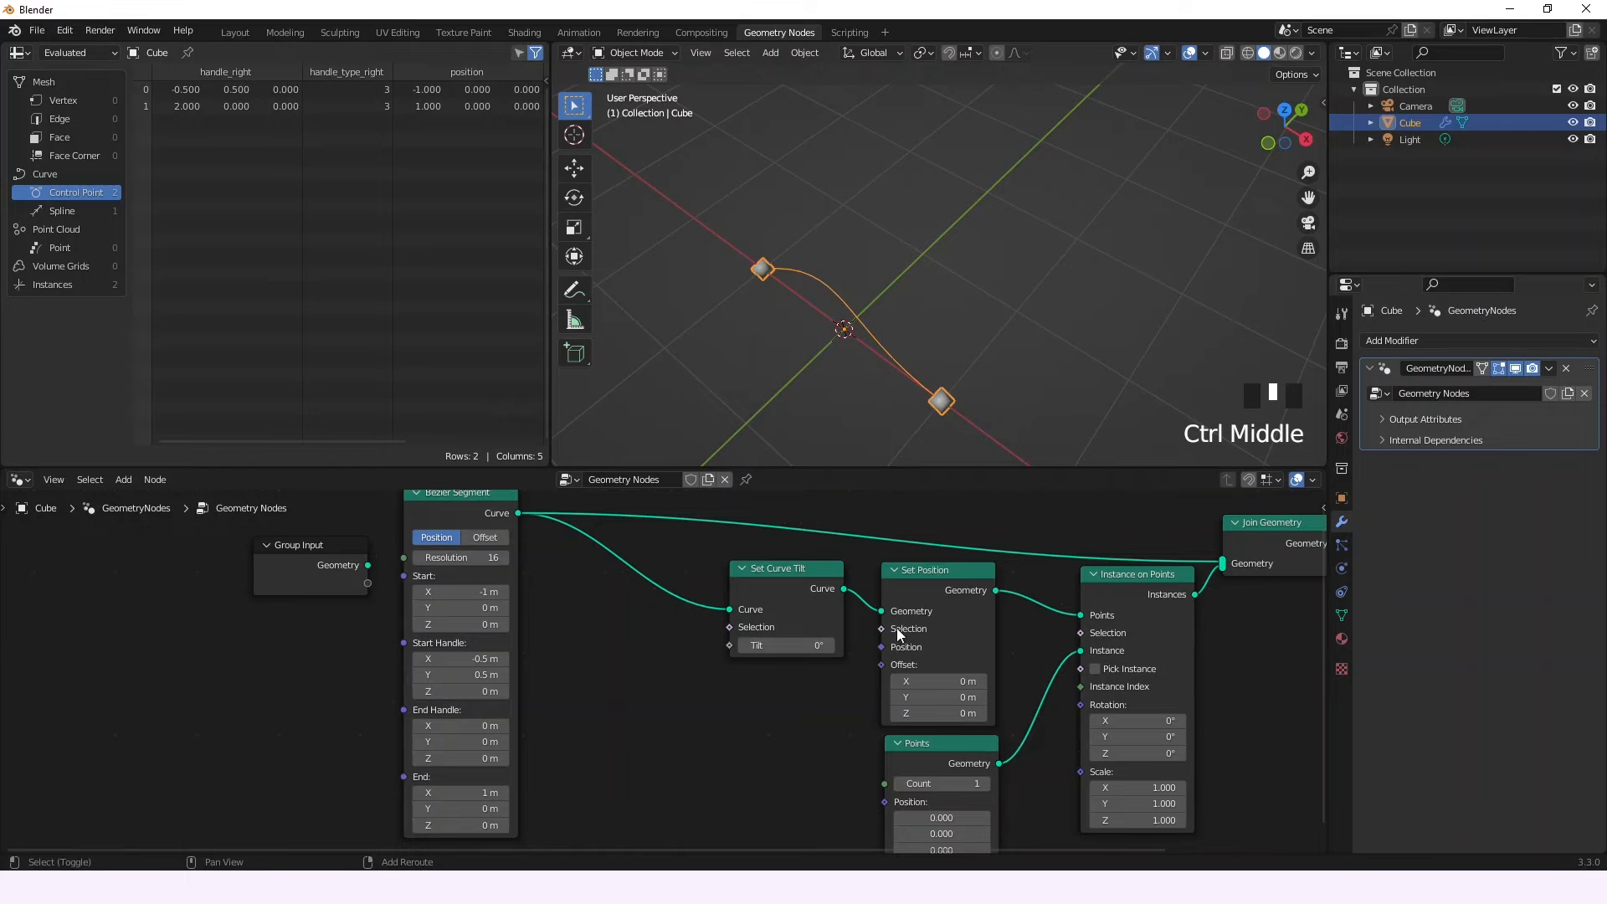
key(shift+a)
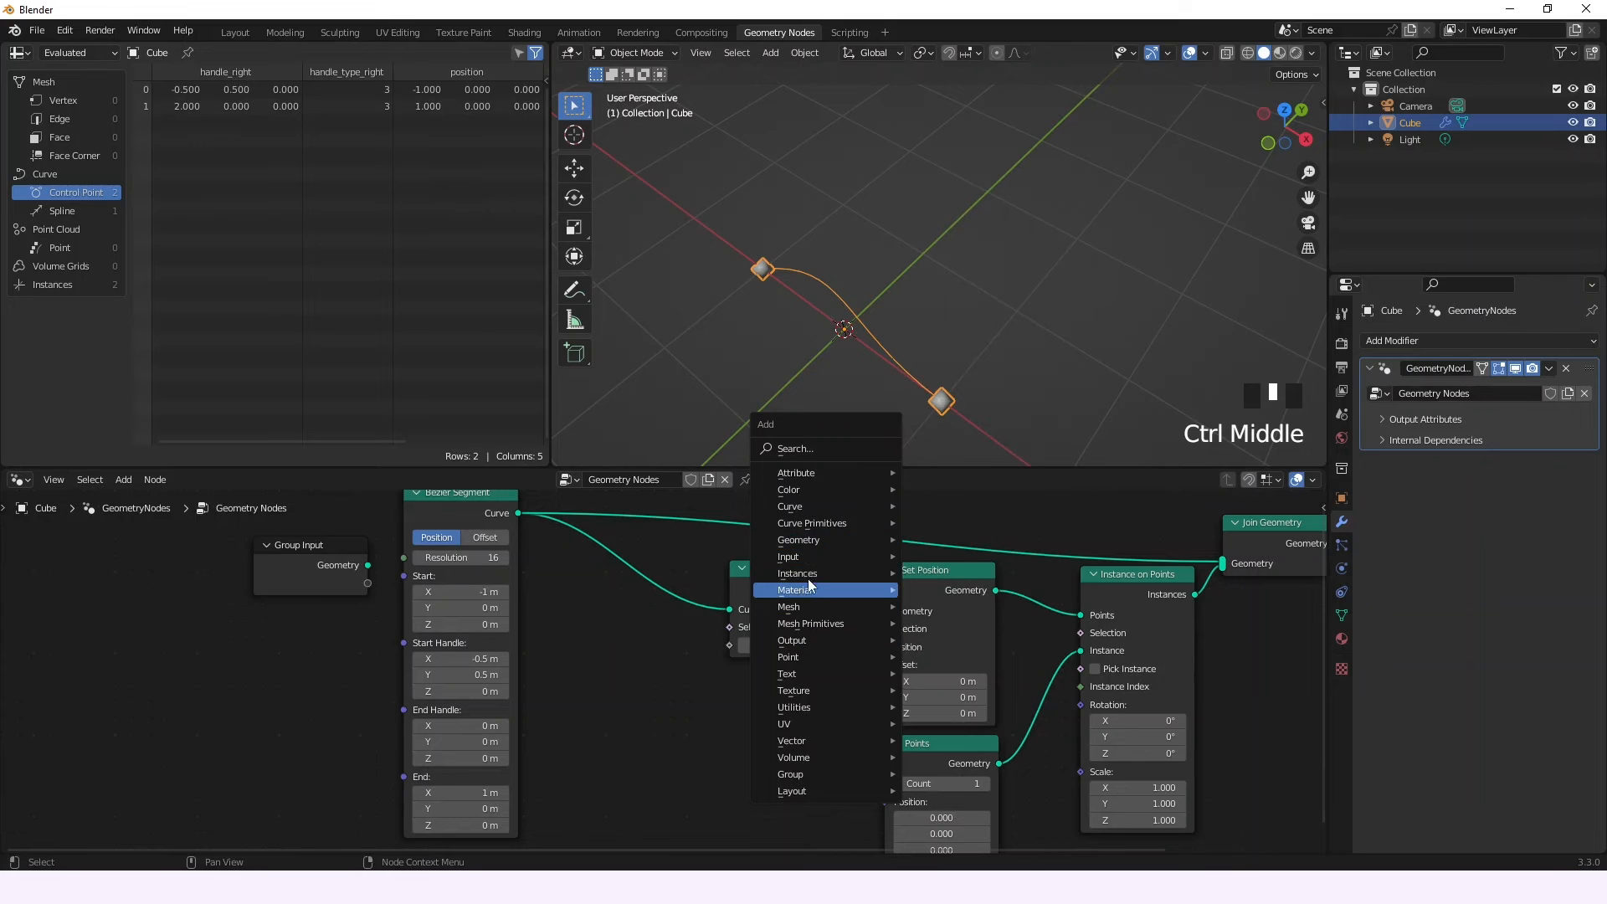
mouse_move(809, 524)
mouse_move(826, 559)
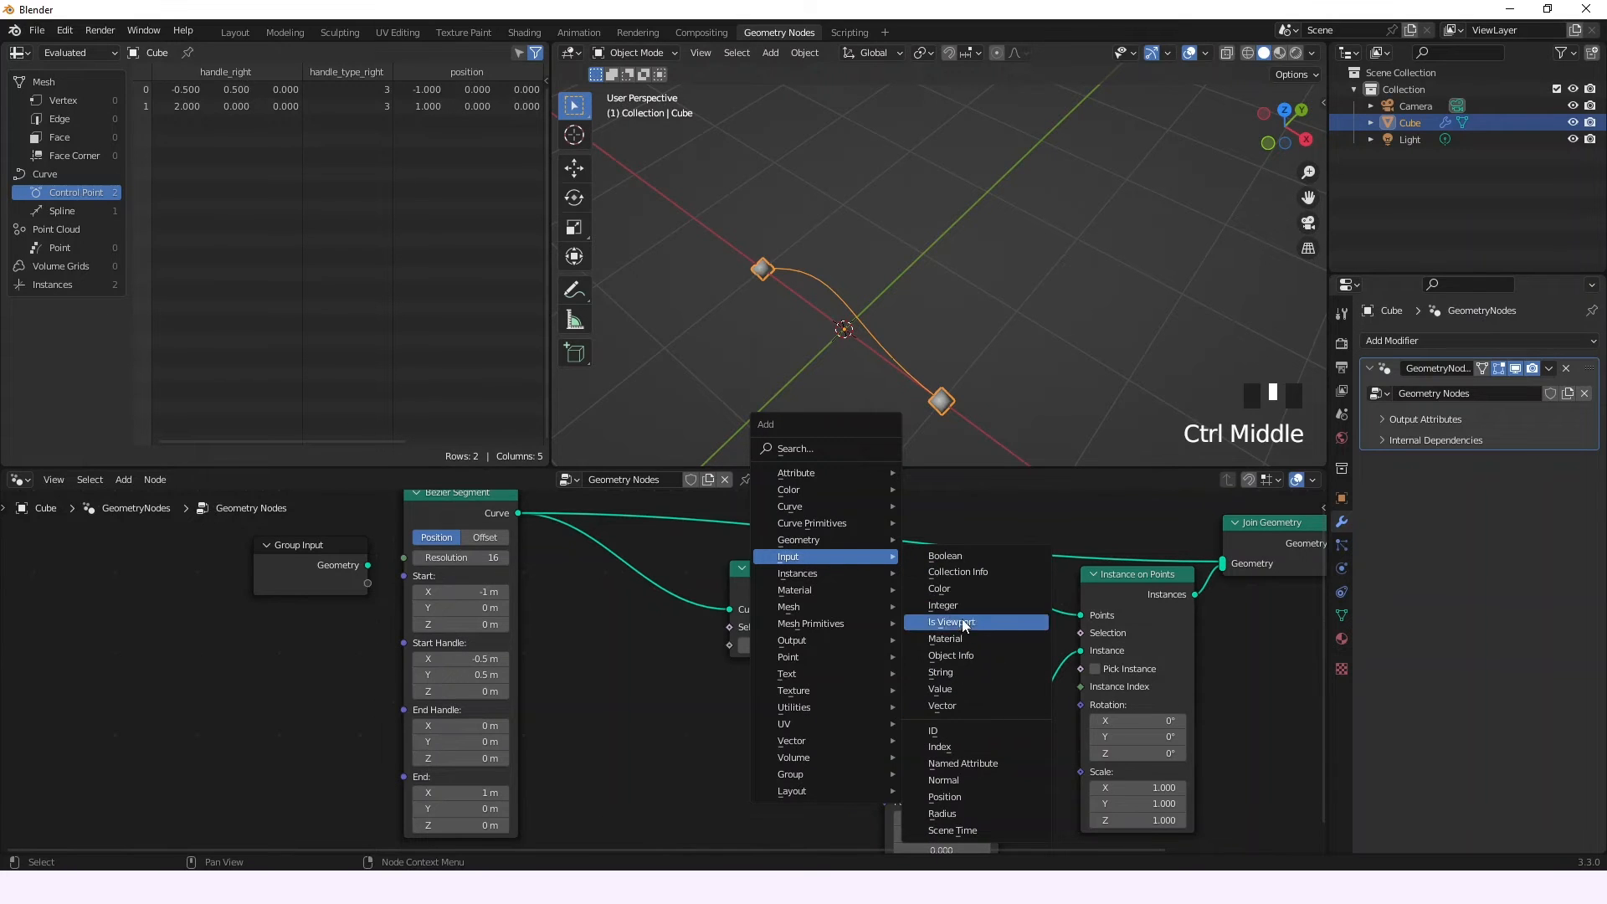
click(956, 781)
click(736, 687)
drag(848, 713, 881, 649)
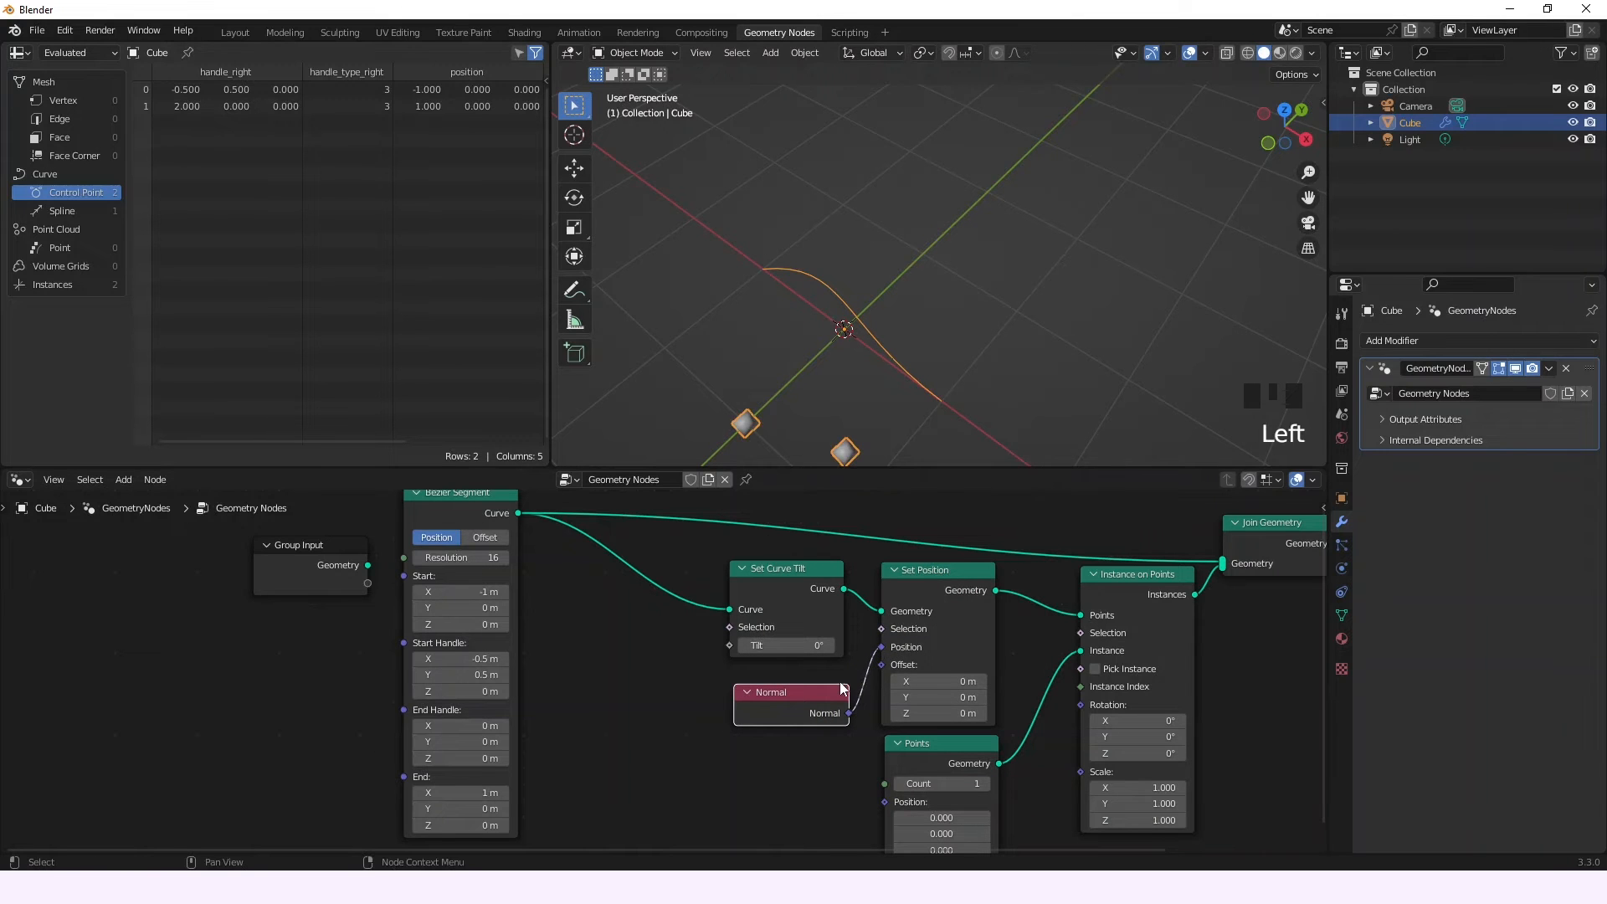
shift+middle_drag(809, 385, 840, 332)
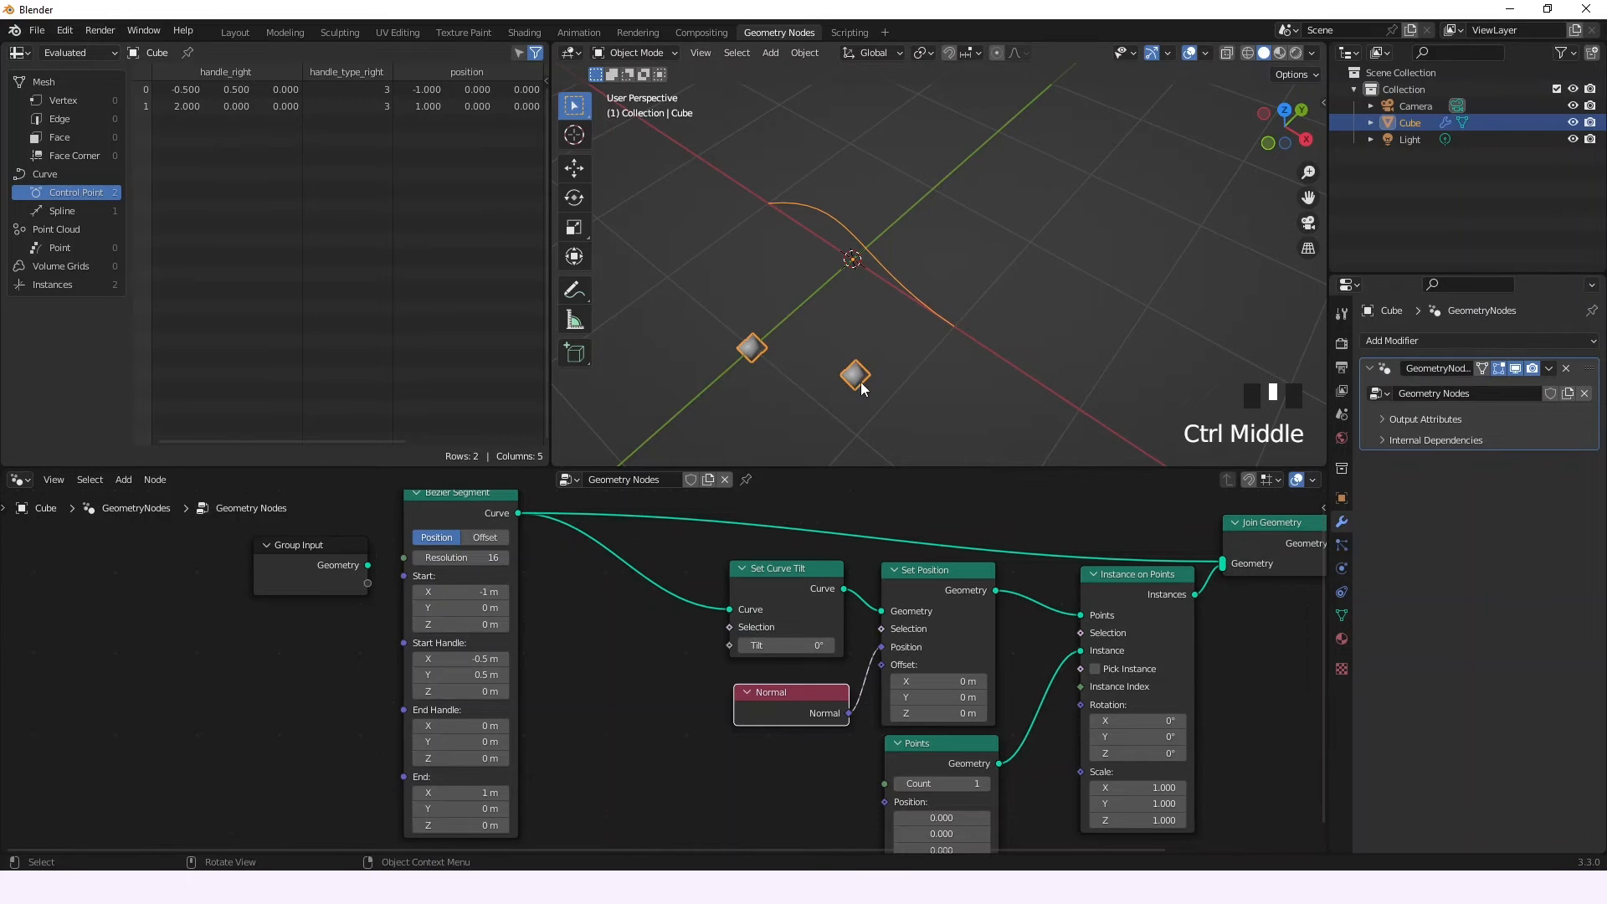
- Add a Curve Tilt node beside Bezier Segment and connect its Tilt output to the Tilt input of Set Curve Tilt
click(705, 698)
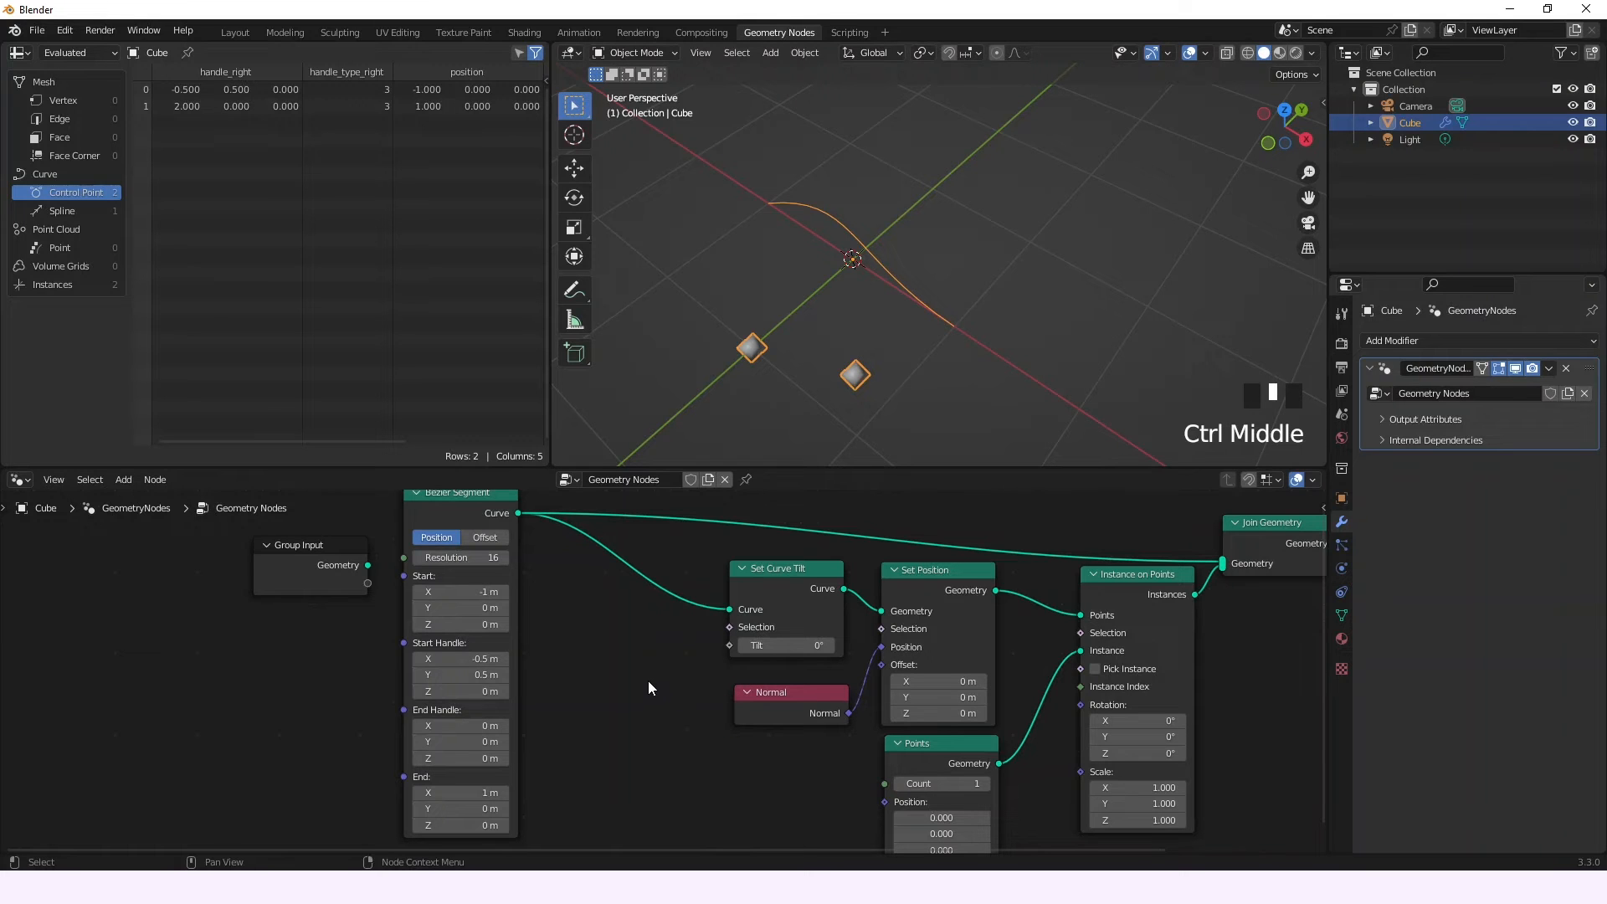
key(shift+a)
mouse_move(588, 584)
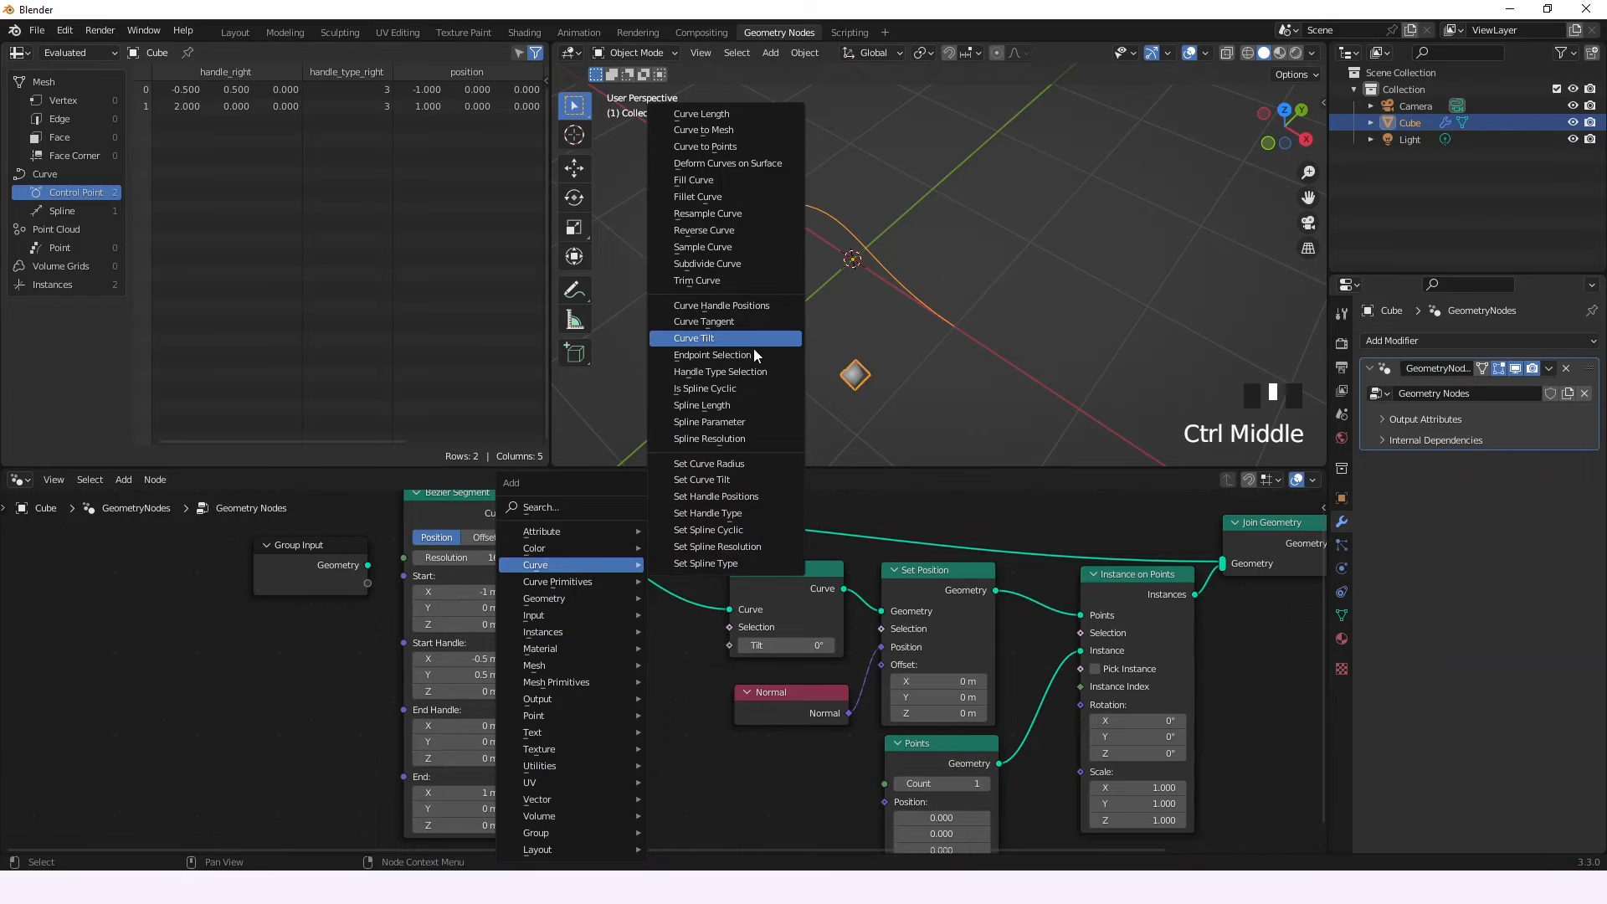
click(744, 339)
click(559, 626)
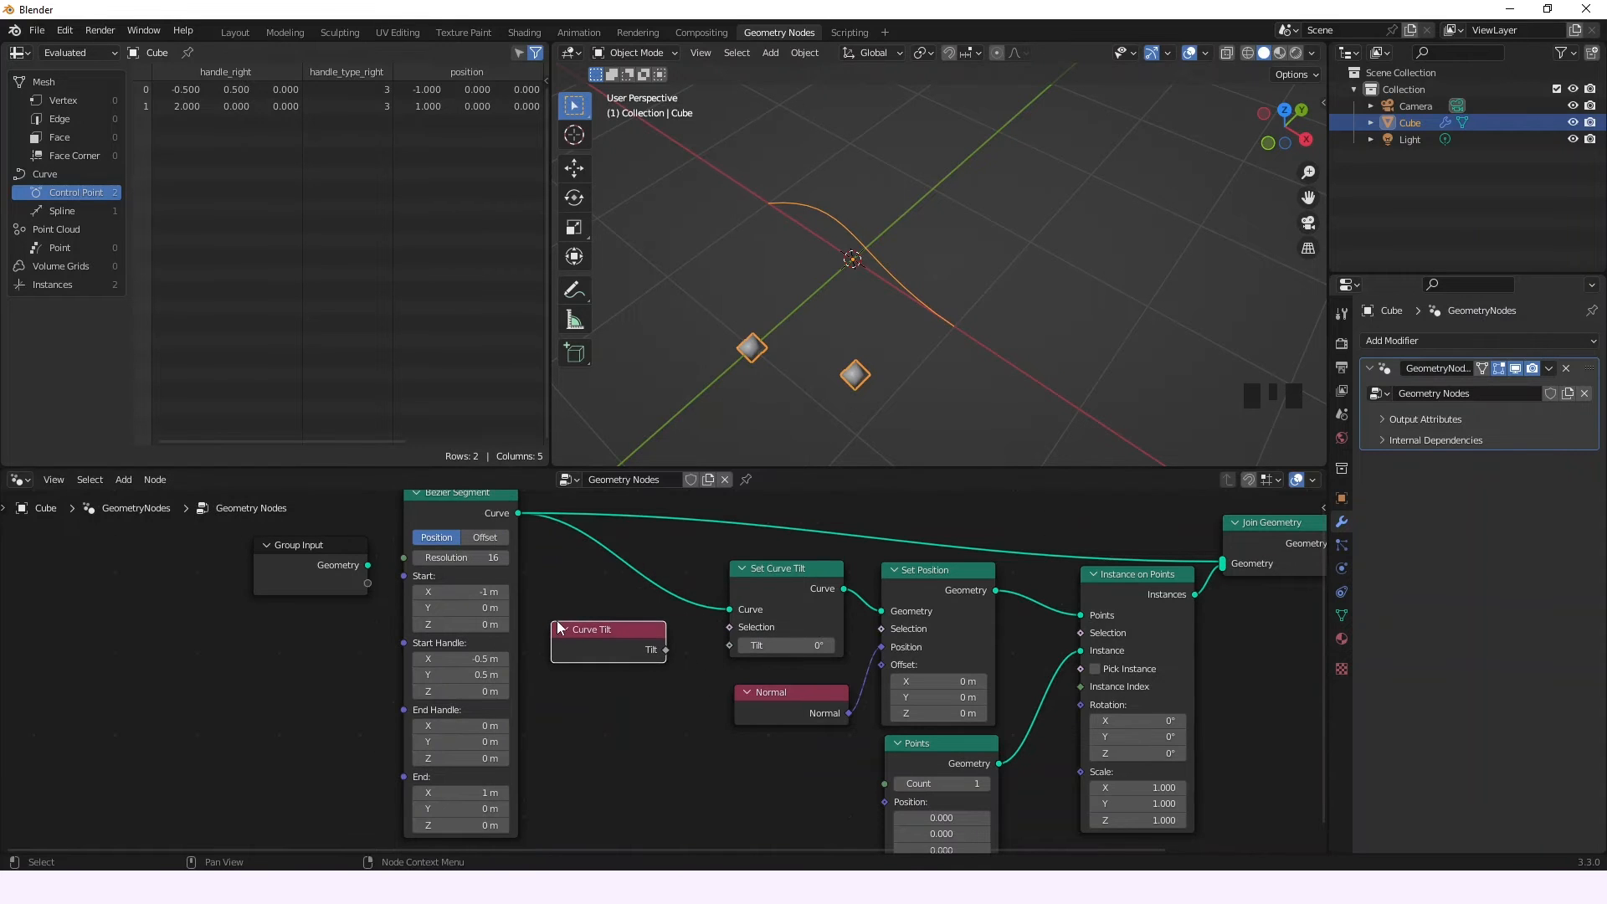
drag(664, 650, 721, 645)
click(671, 669)
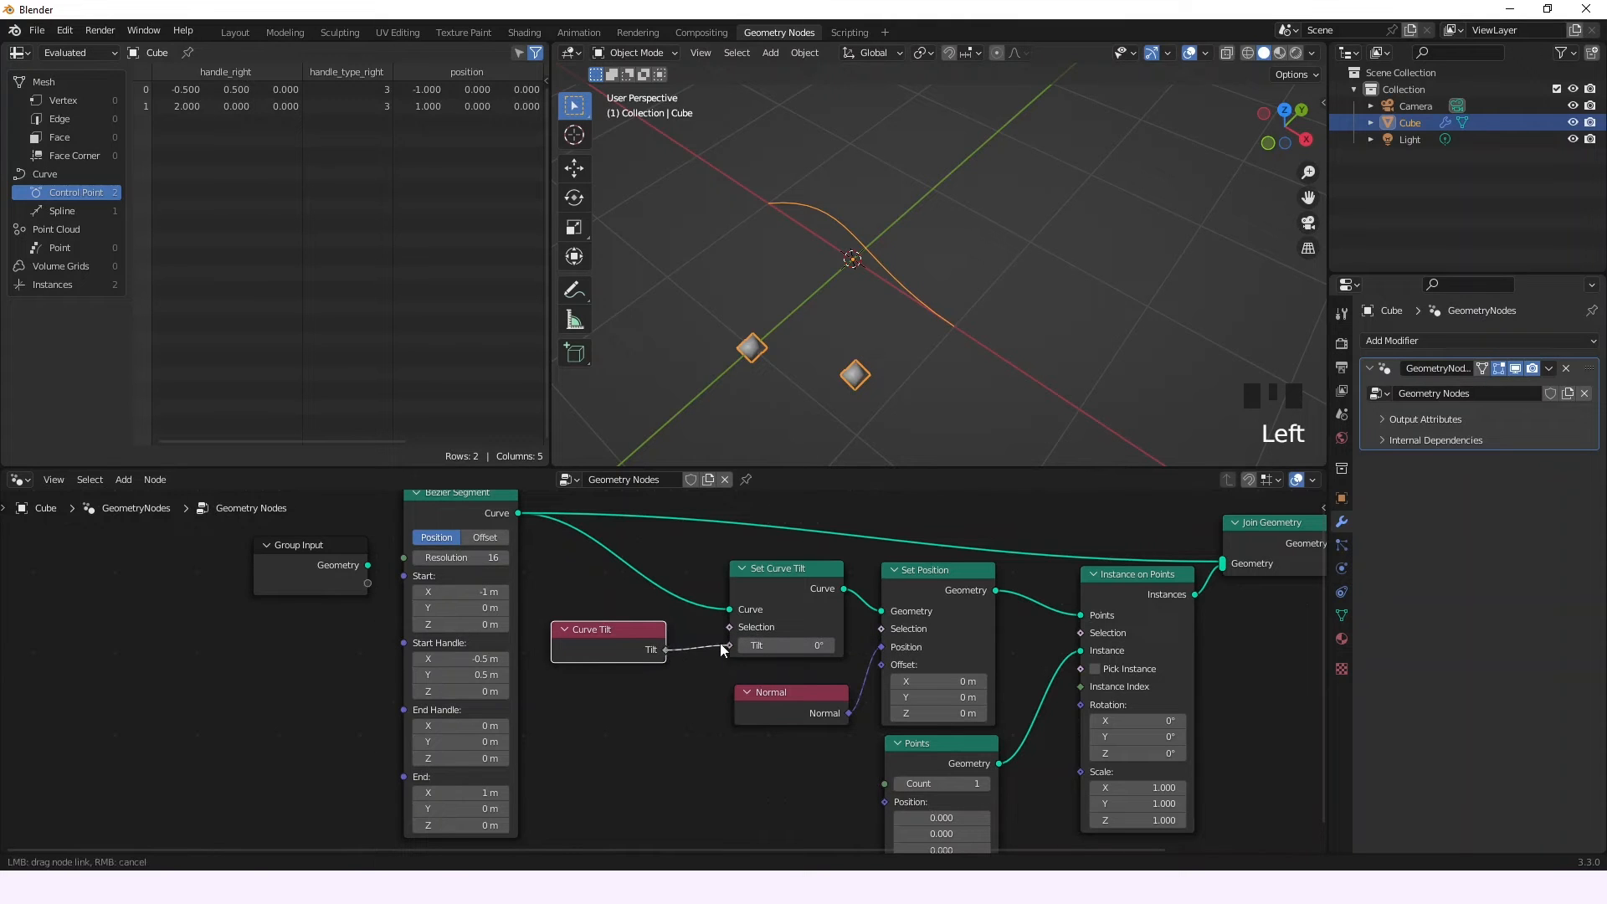
- Disconnect the Curve Tilt node and try several angles in Set Curve Tilt, including 210°, before resetting its Tilt to 0°
click(726, 647)
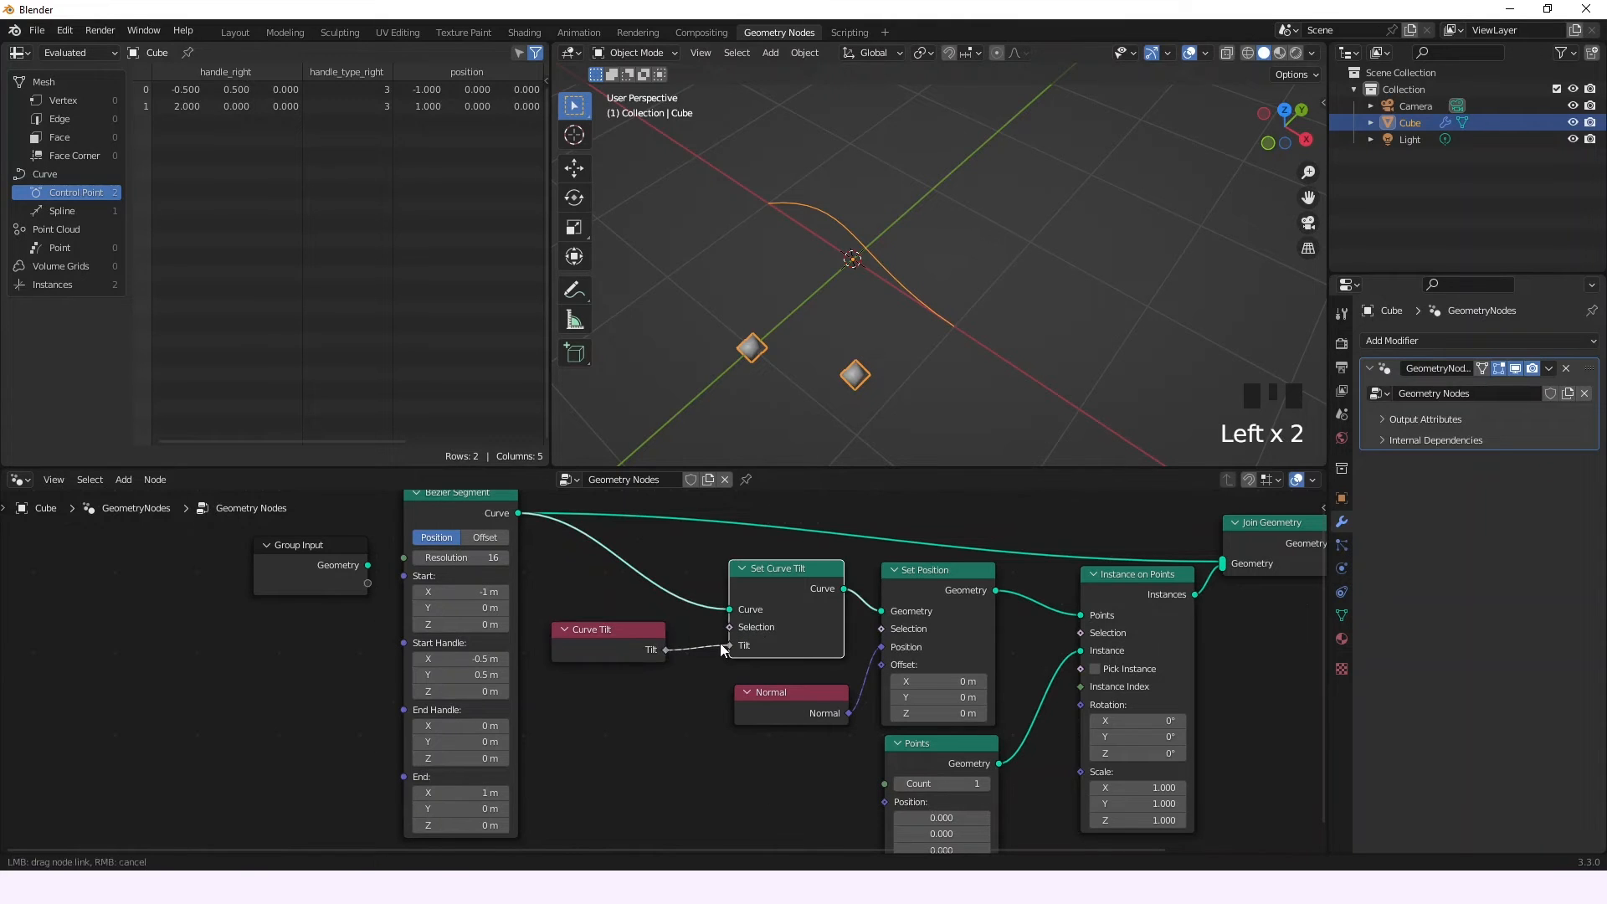
drag(711, 644, 1166, 606)
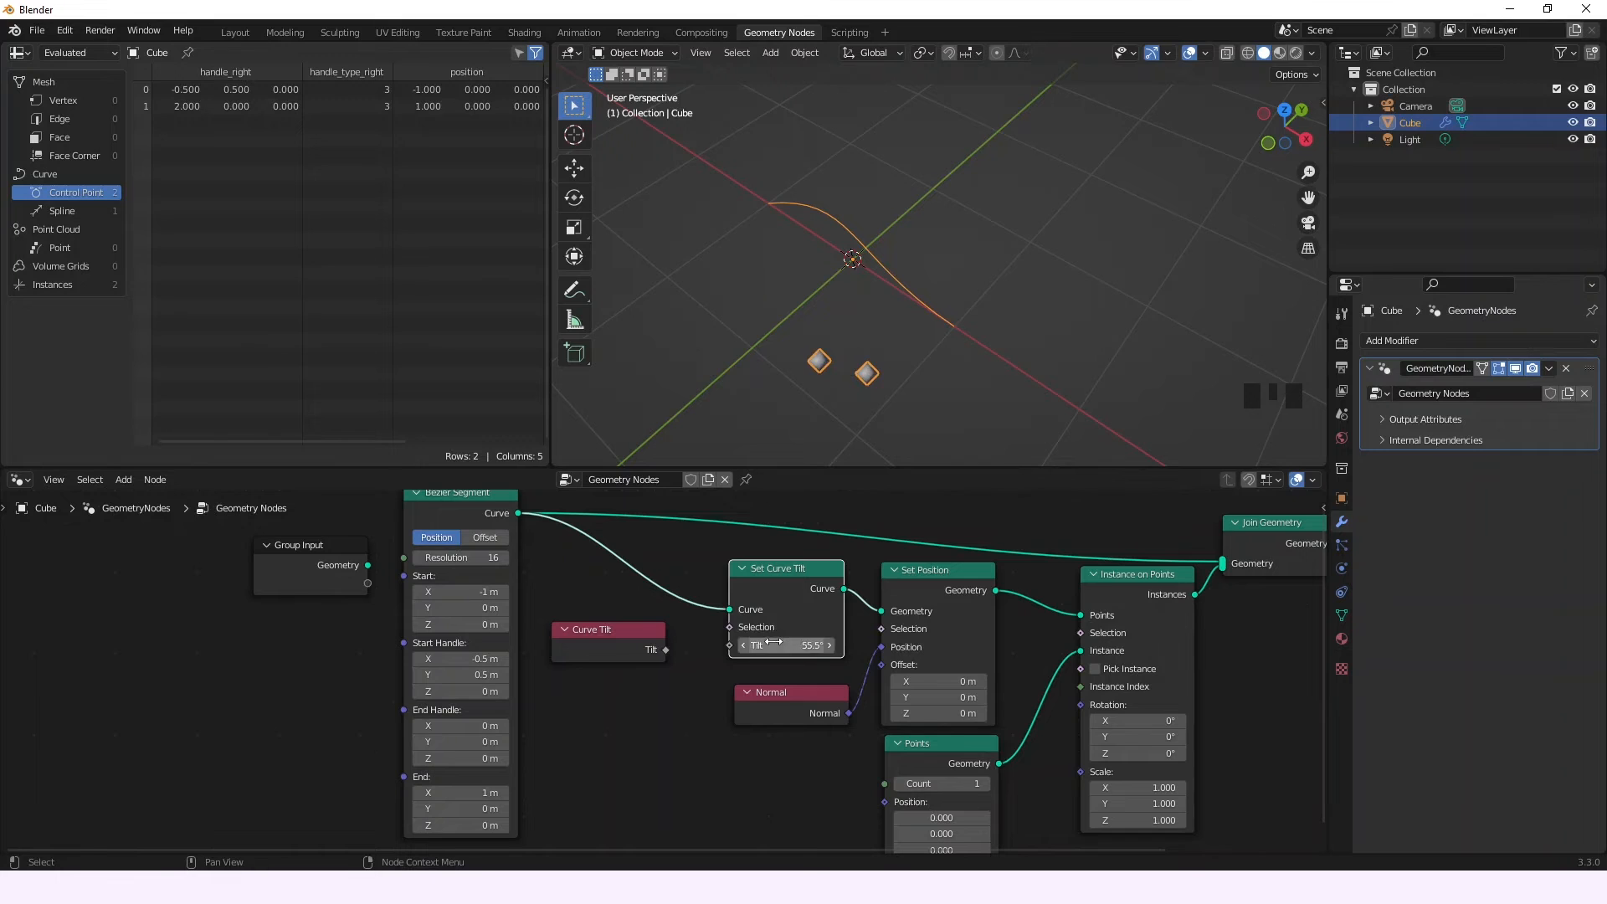
drag(788, 646, 1149, 621)
drag(783, 649, 1020, 633)
click(804, 646)
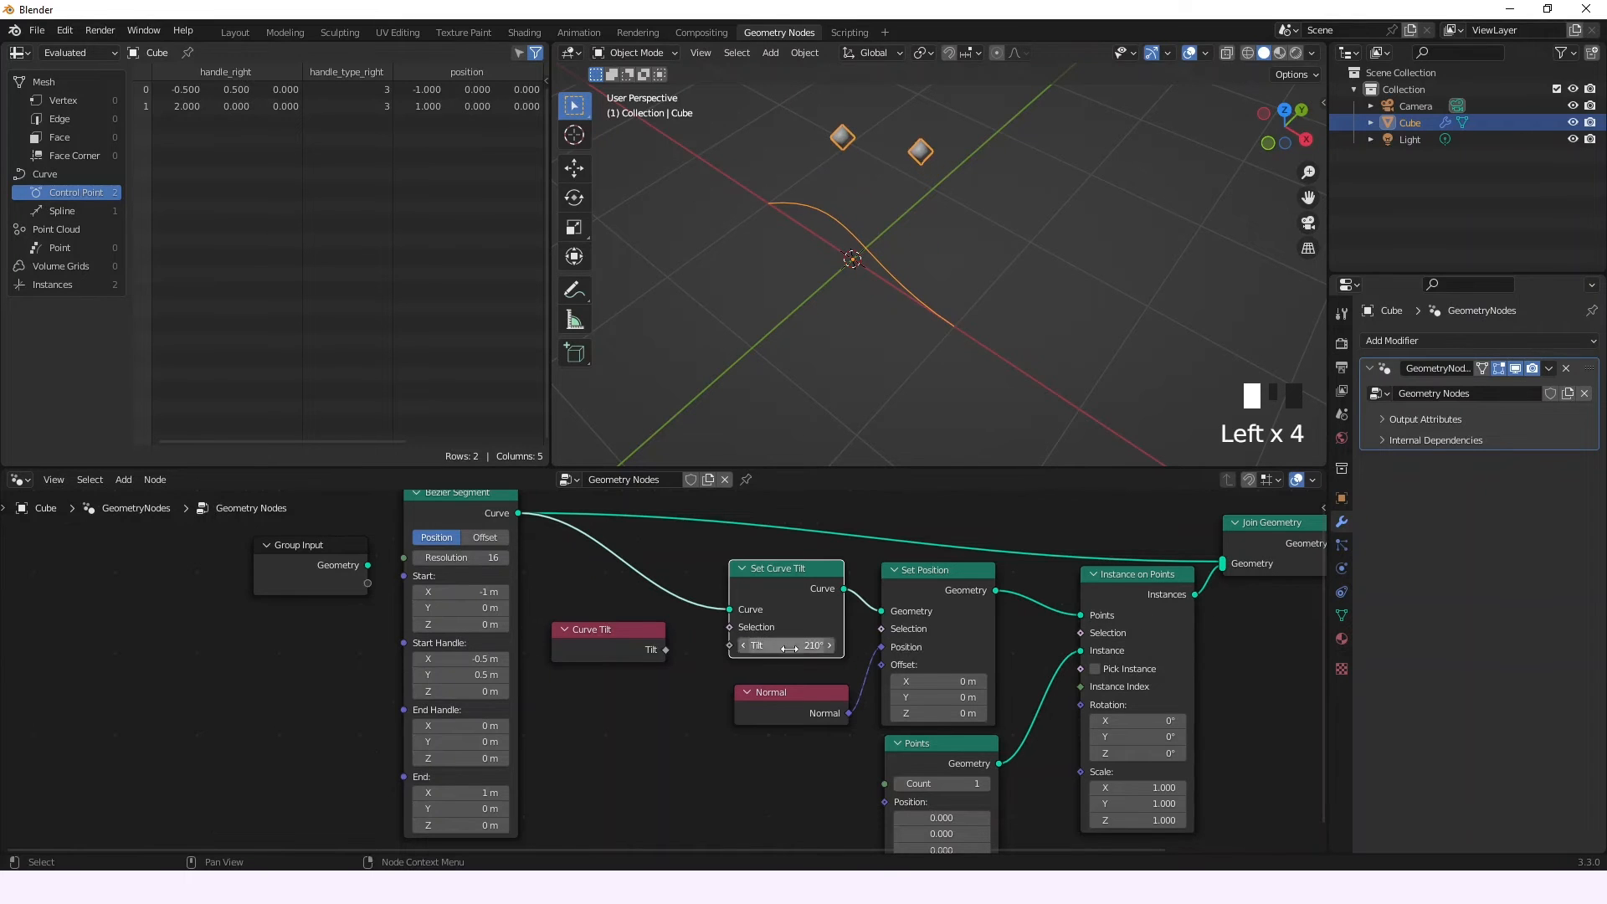
text(0)
key(Return)
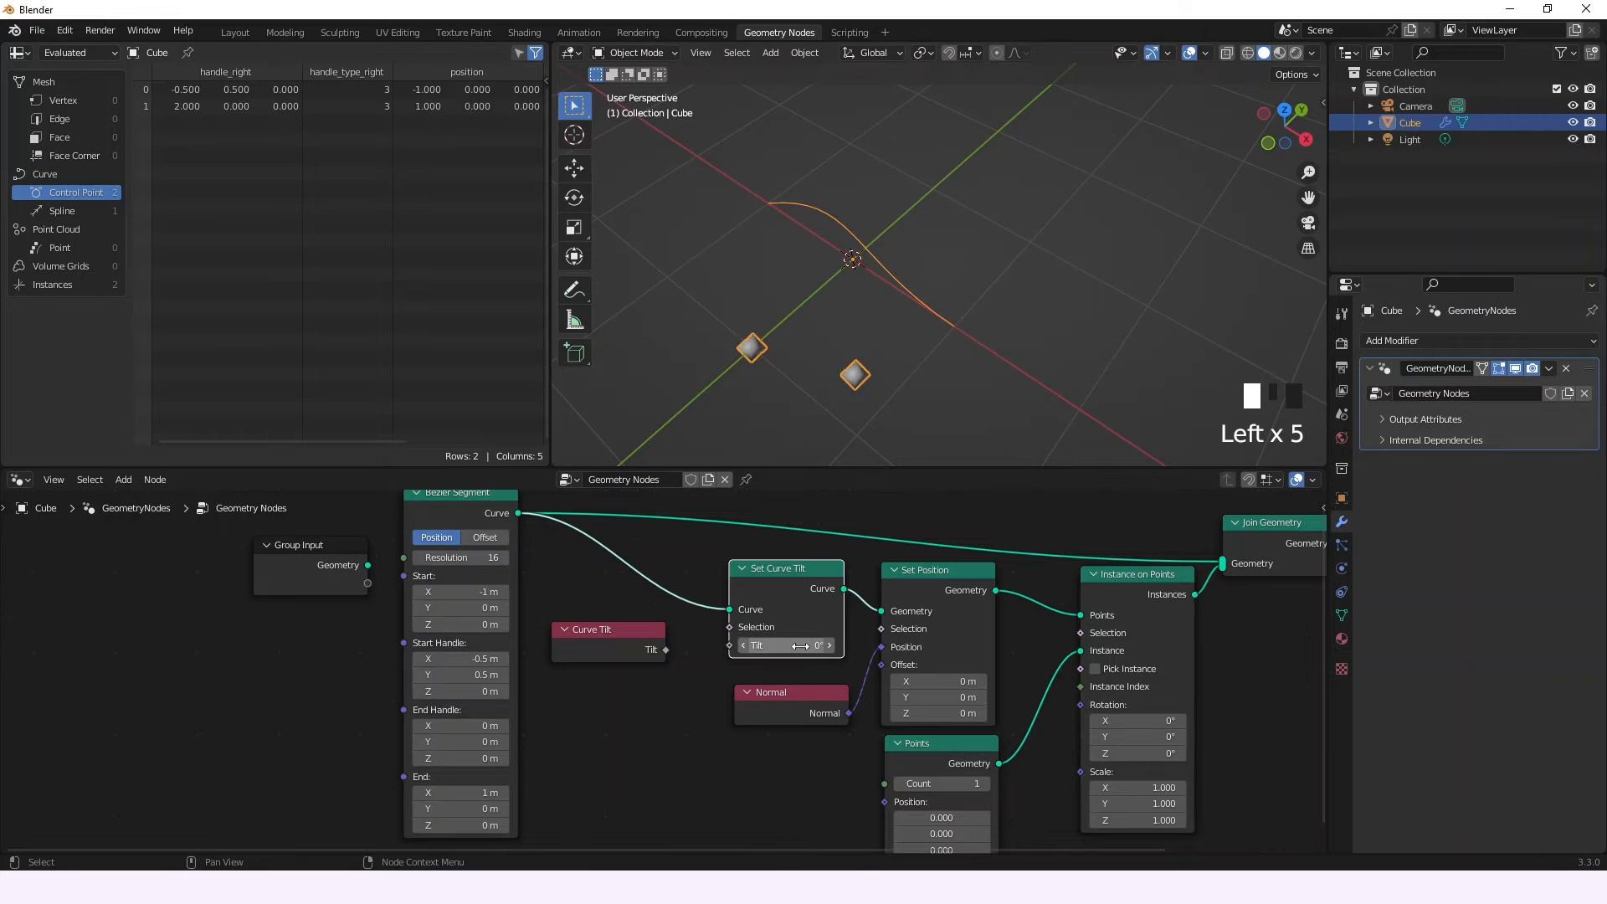
- Reconnect the Curve Tilt node's output to the Tilt input of Set Curve Tilt and adjust the Curve Tilt node's placement
drag(667, 649, 730, 643)
drag(635, 633, 623, 639)
mouse_move(730, 643)
mouse_down()
mouse_move(679, 654)
mouse_move(730, 644)
mouse_up()
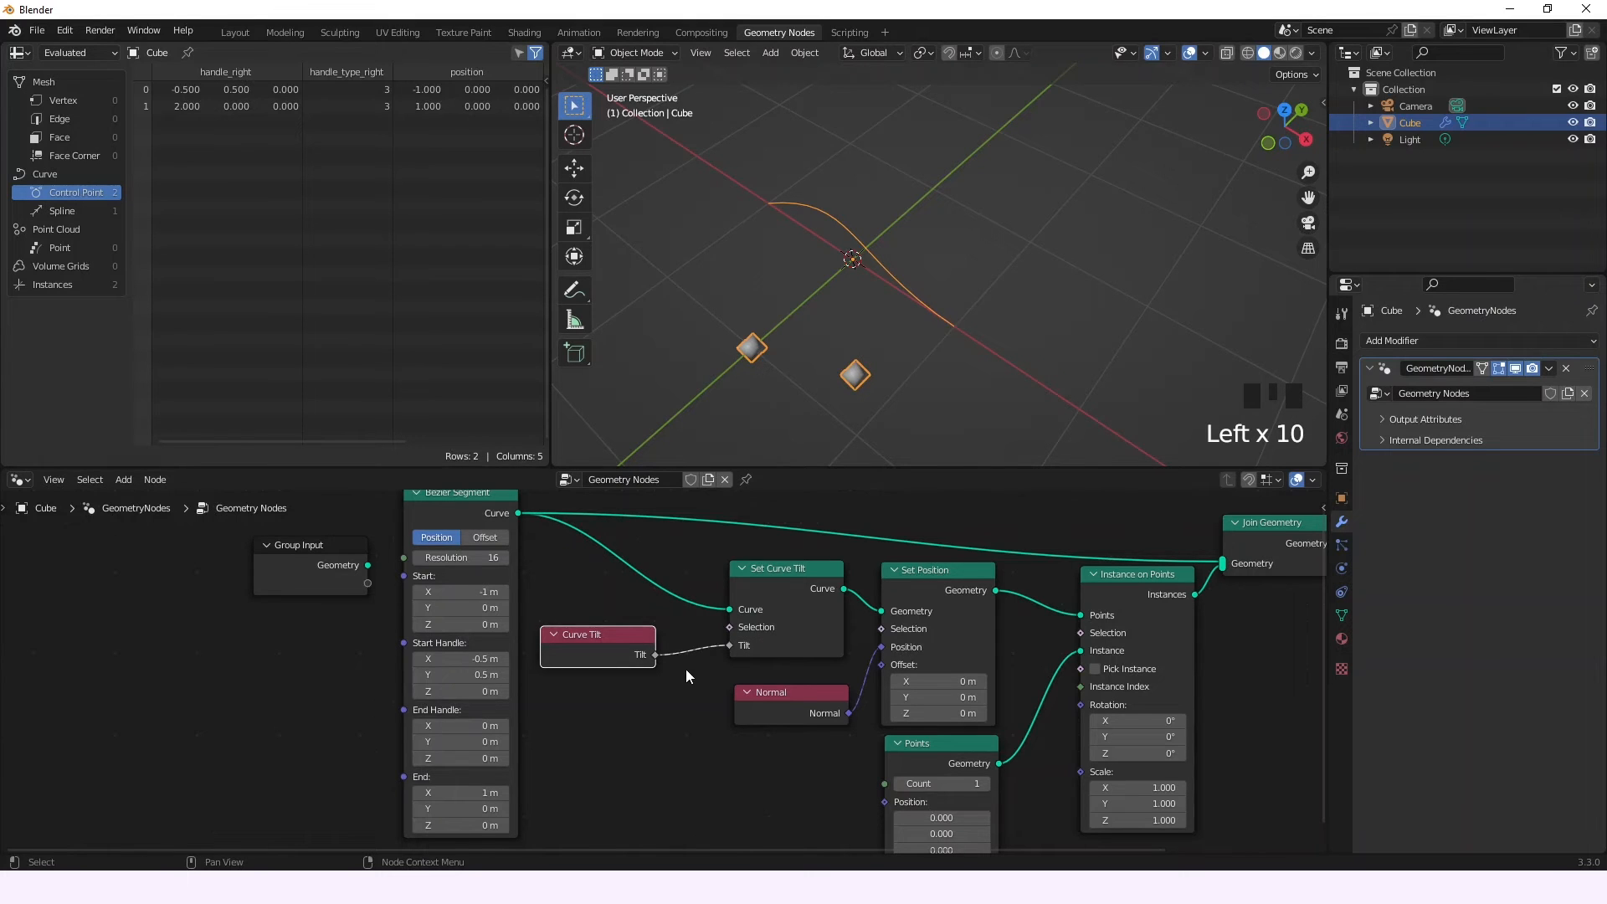
drag(623, 645, 640, 644)
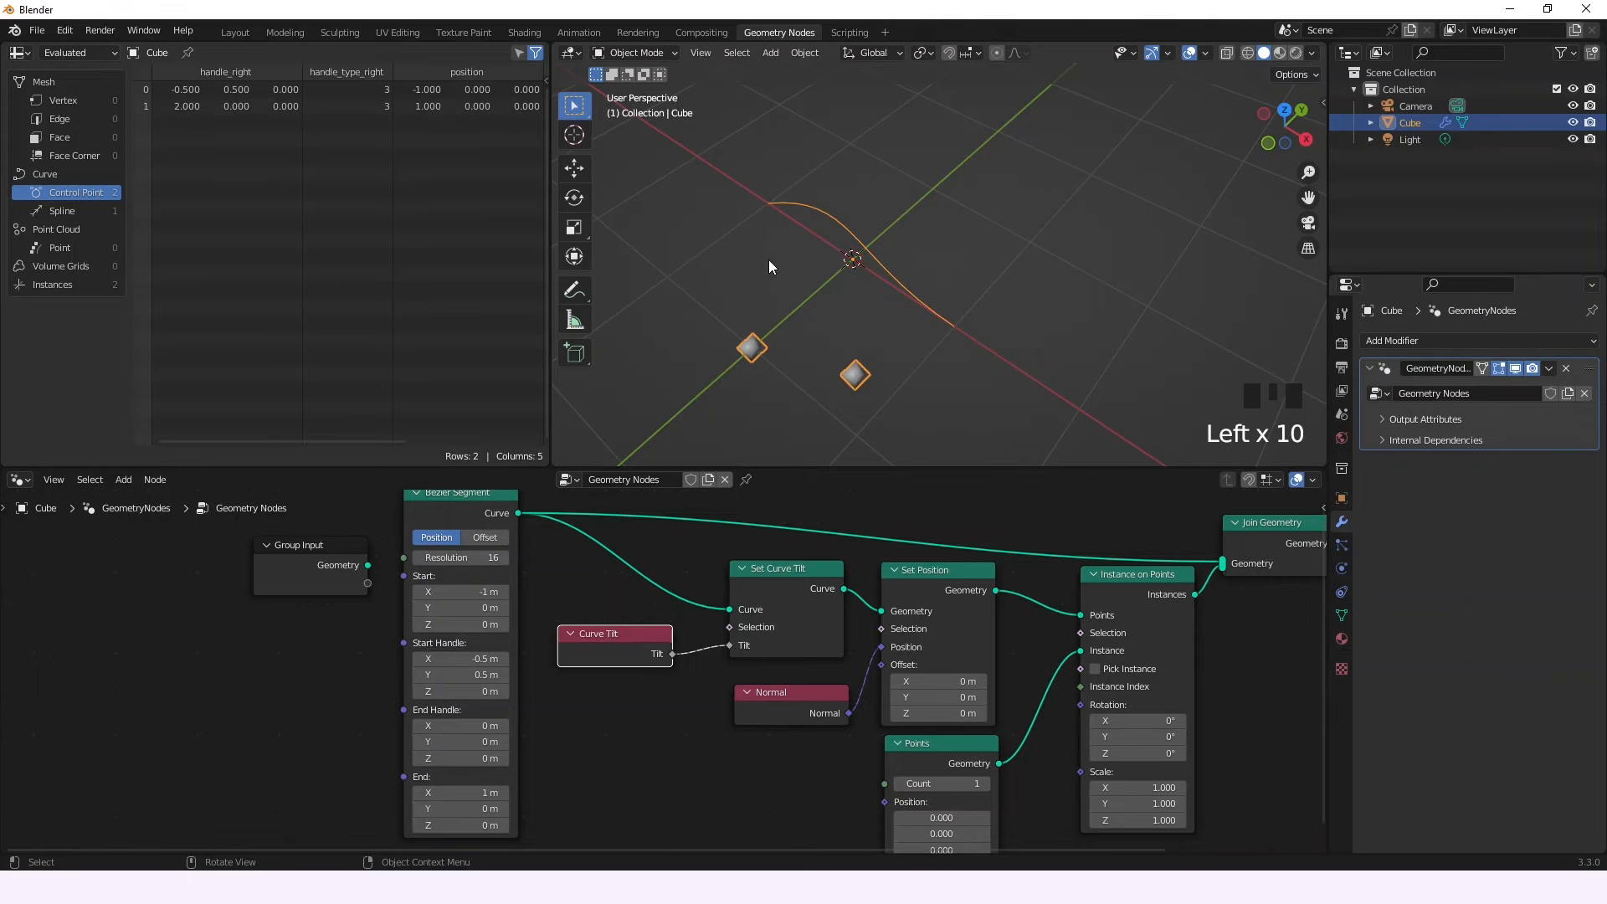
drag(636, 639, 633, 640)
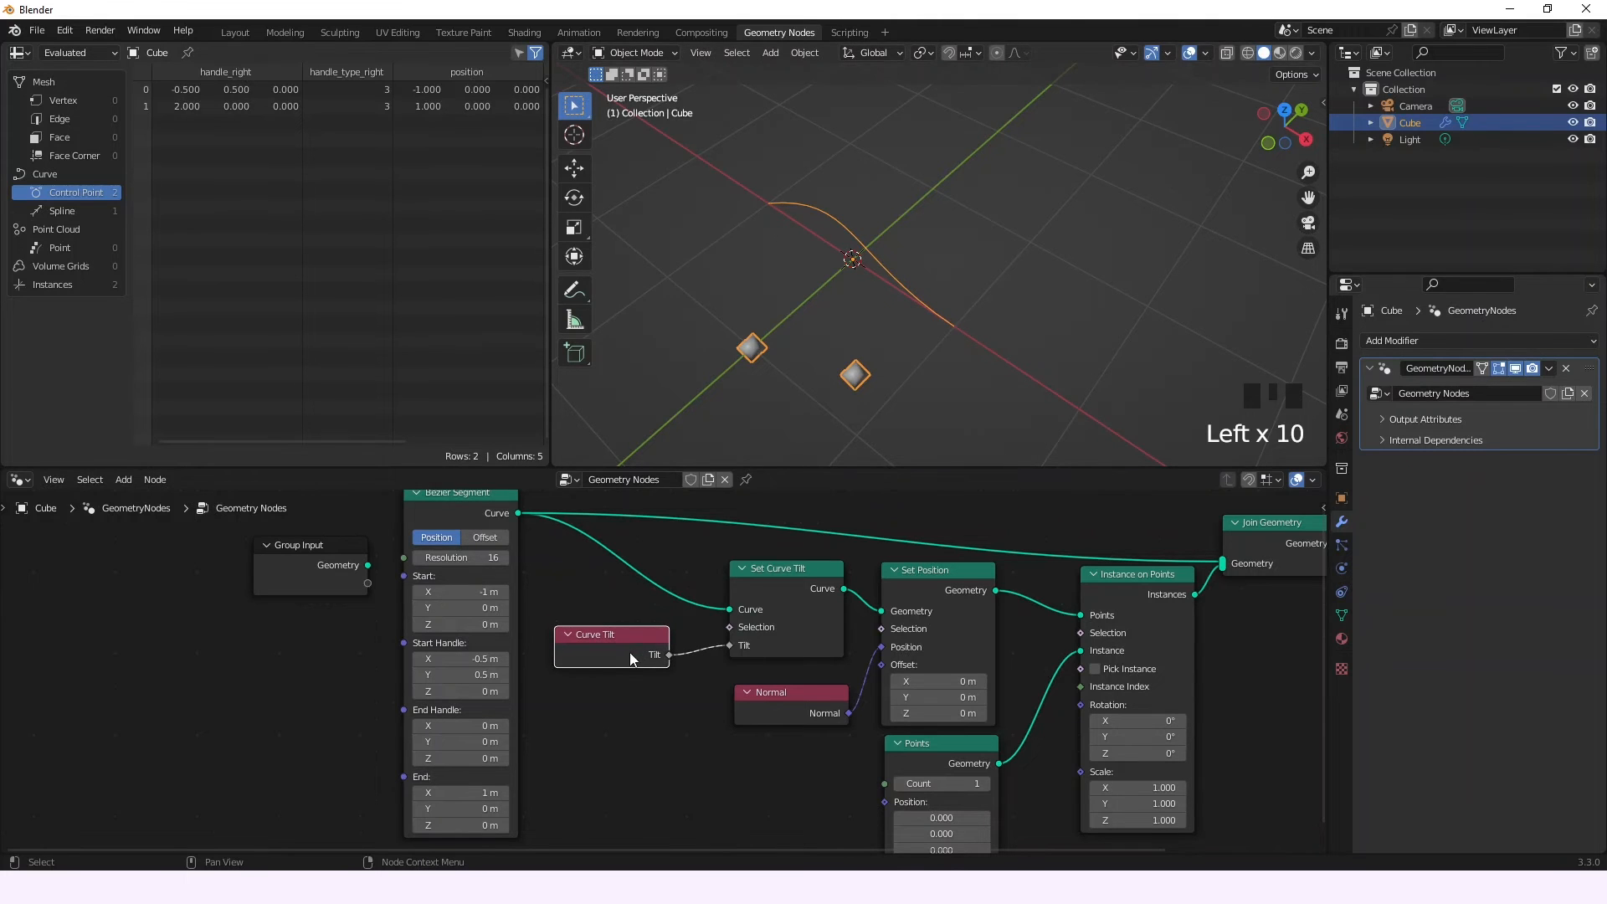
- Set the Bezier Segment's Start point to X -1.8 m and Y 3.5 m
middle_drag(622, 716, 700, 674)
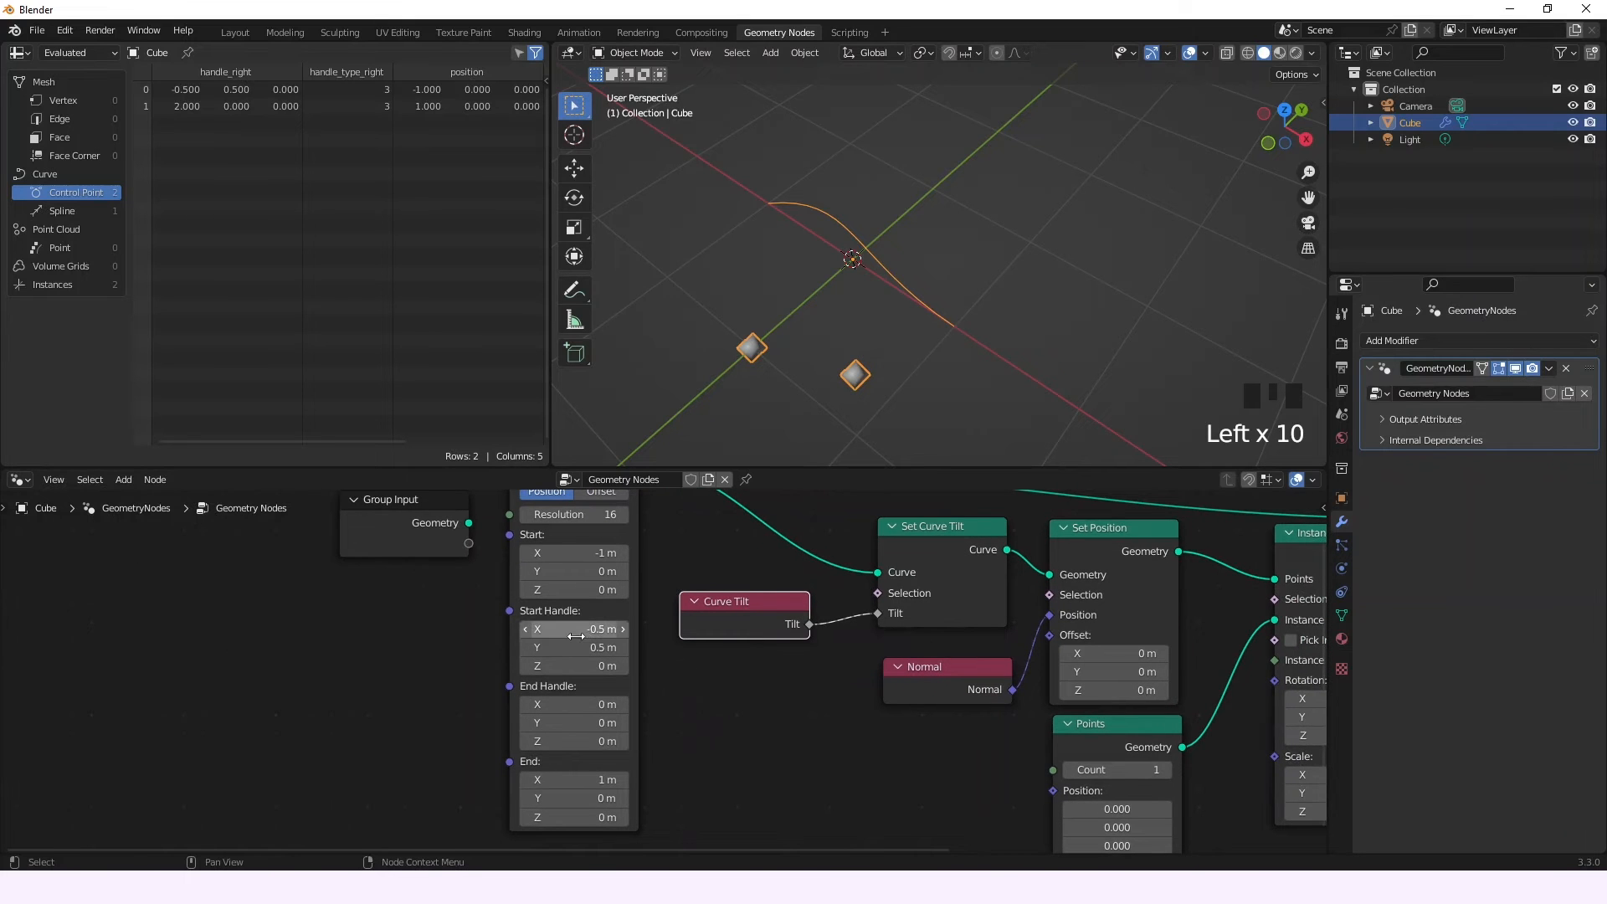
middle_drag(710, 683, 742, 710)
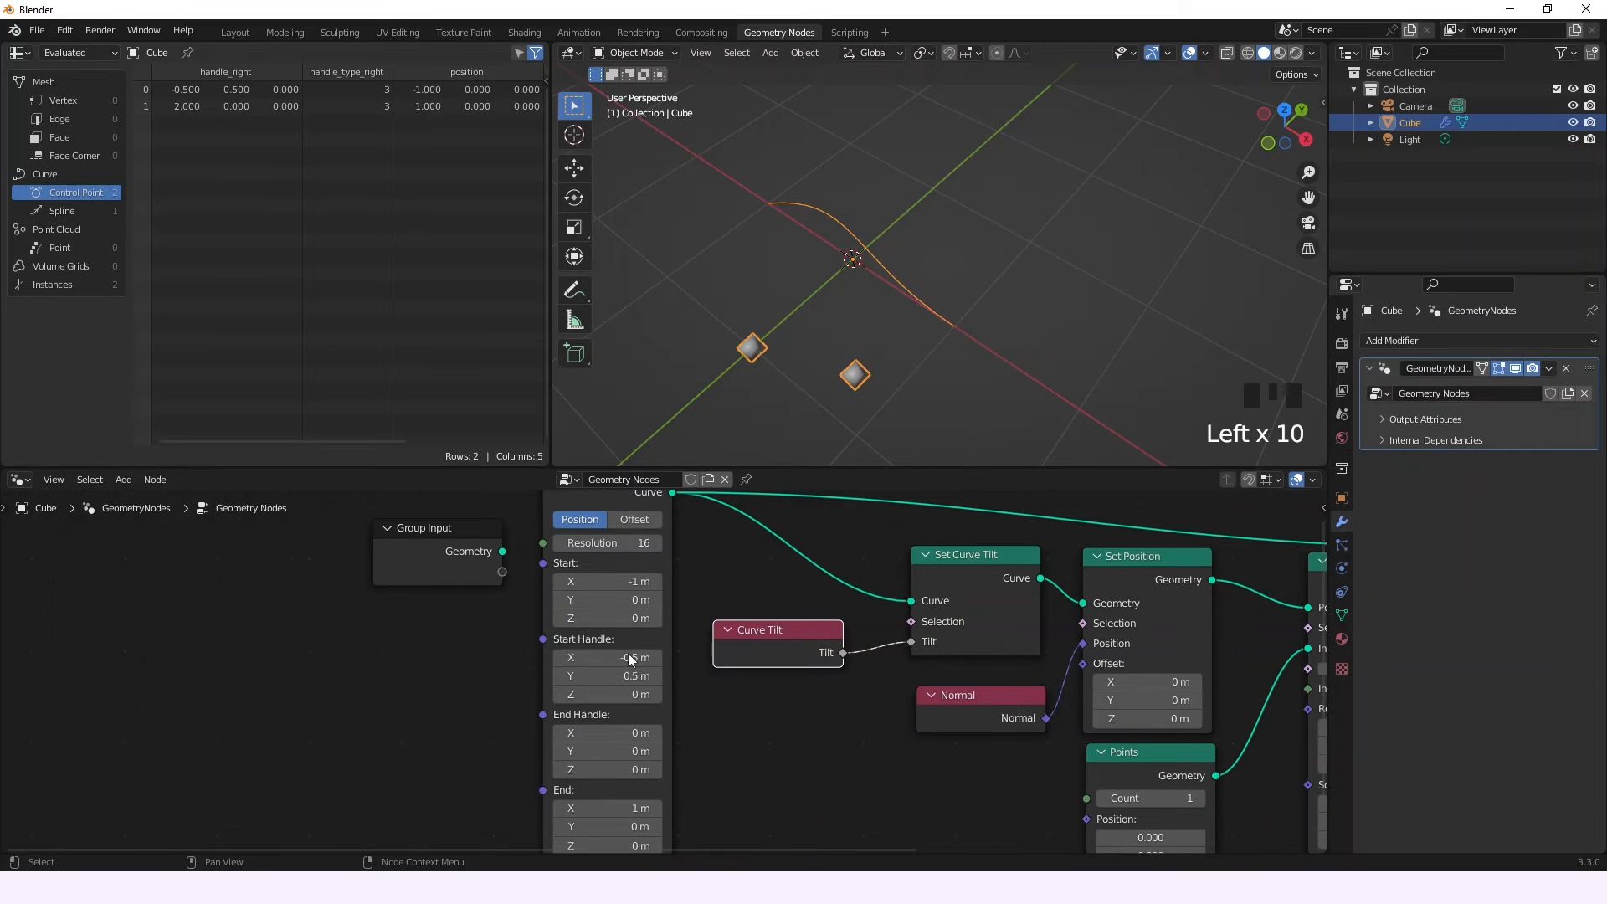
drag(604, 657, 610, 656)
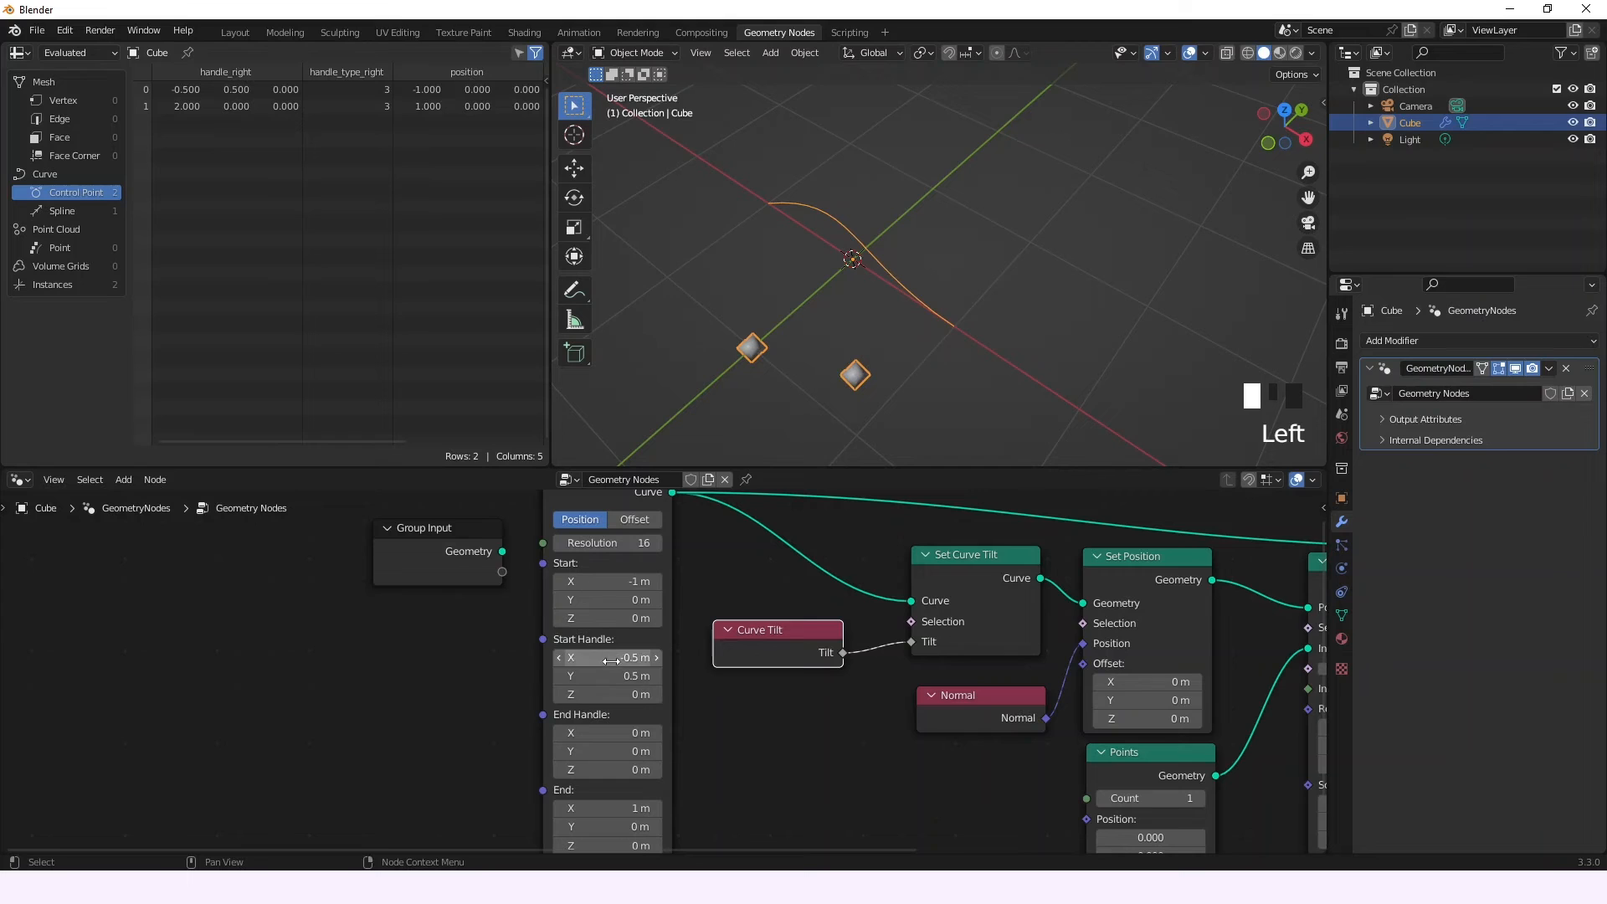
drag(593, 578, 636, 599)
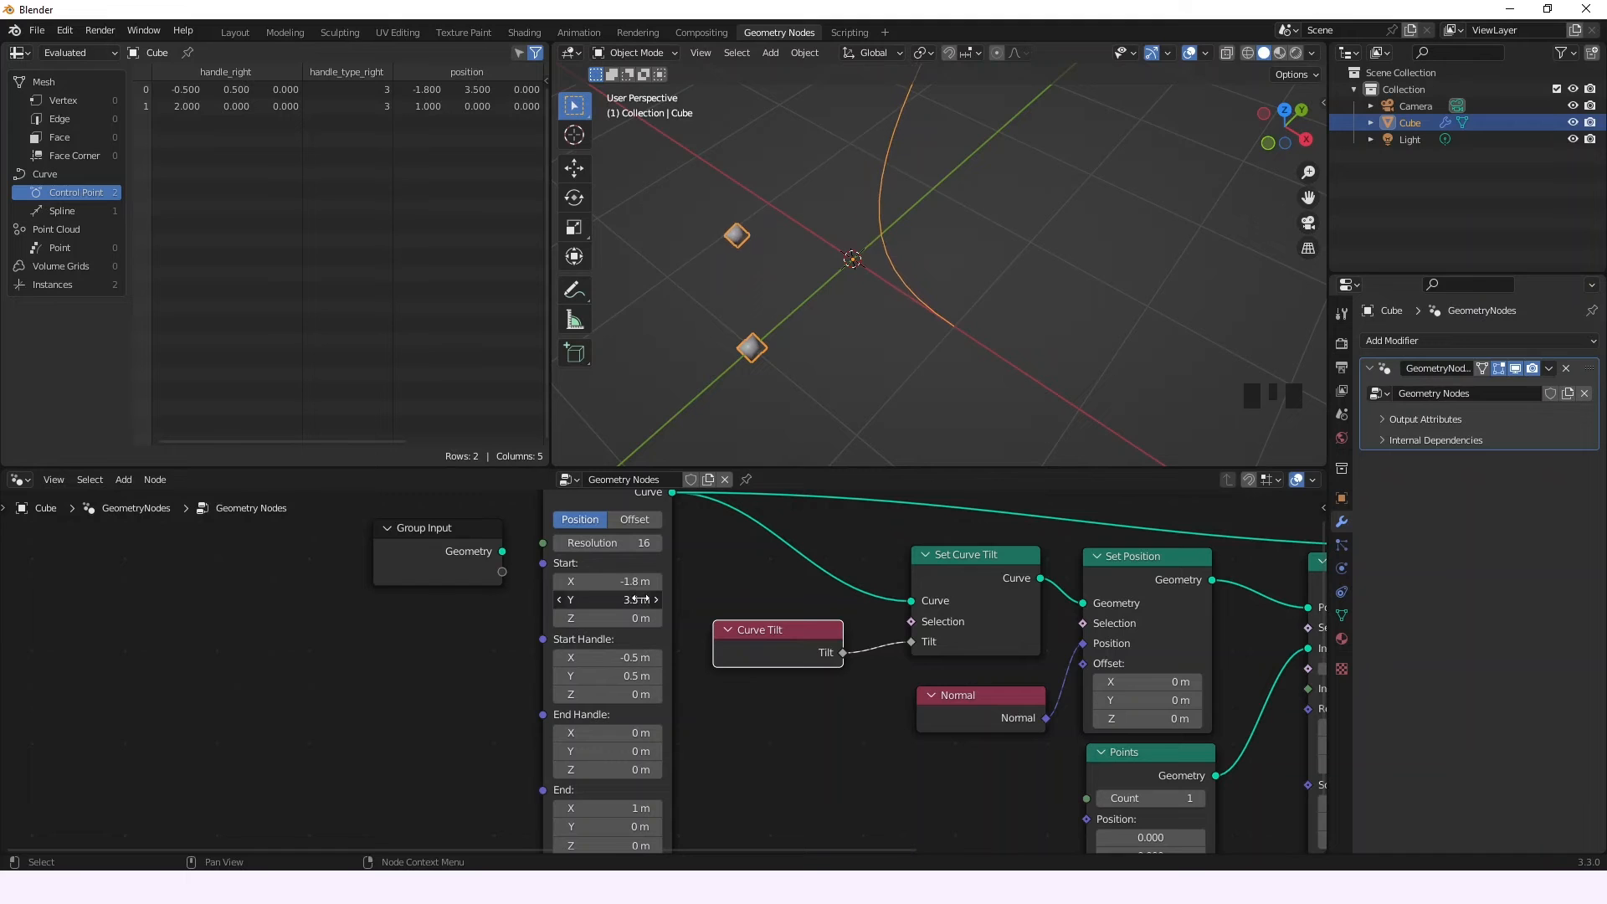
shift+middle_drag(971, 321, 926, 416)
- Re-link Curve Tilt to the Tilt input of Set Curve Tilt and place the Curve Tilt node level with the Normal node
mouse_move(910, 641)
mouse_down()
mouse_move(842, 656)
mouse_move(912, 641)
mouse_up()
middle_drag(849, 672, 787, 672)
mouse_move(848, 642)
mouse_down()
mouse_move(777, 655)
mouse_move(851, 641)
mouse_up()
click(847, 649)
mouse_move(803, 370)
middle_down()
mouse_move(870, 373)
mouse_move(819, 365)
middle_up()
drag(730, 645, 742, 707)
- Move the Group Input and Bezier Segment nodes farther from Set Curve Tilt to free space between them
middle_drag(703, 596, 784, 663)
drag(438, 614, 270, 600)
drag(592, 549, 443, 539)
click(675, 643)
- Insert a Resample Curve node on the link running from Bezier Segment to Join Geometry
middle_drag(678, 645, 708, 662)
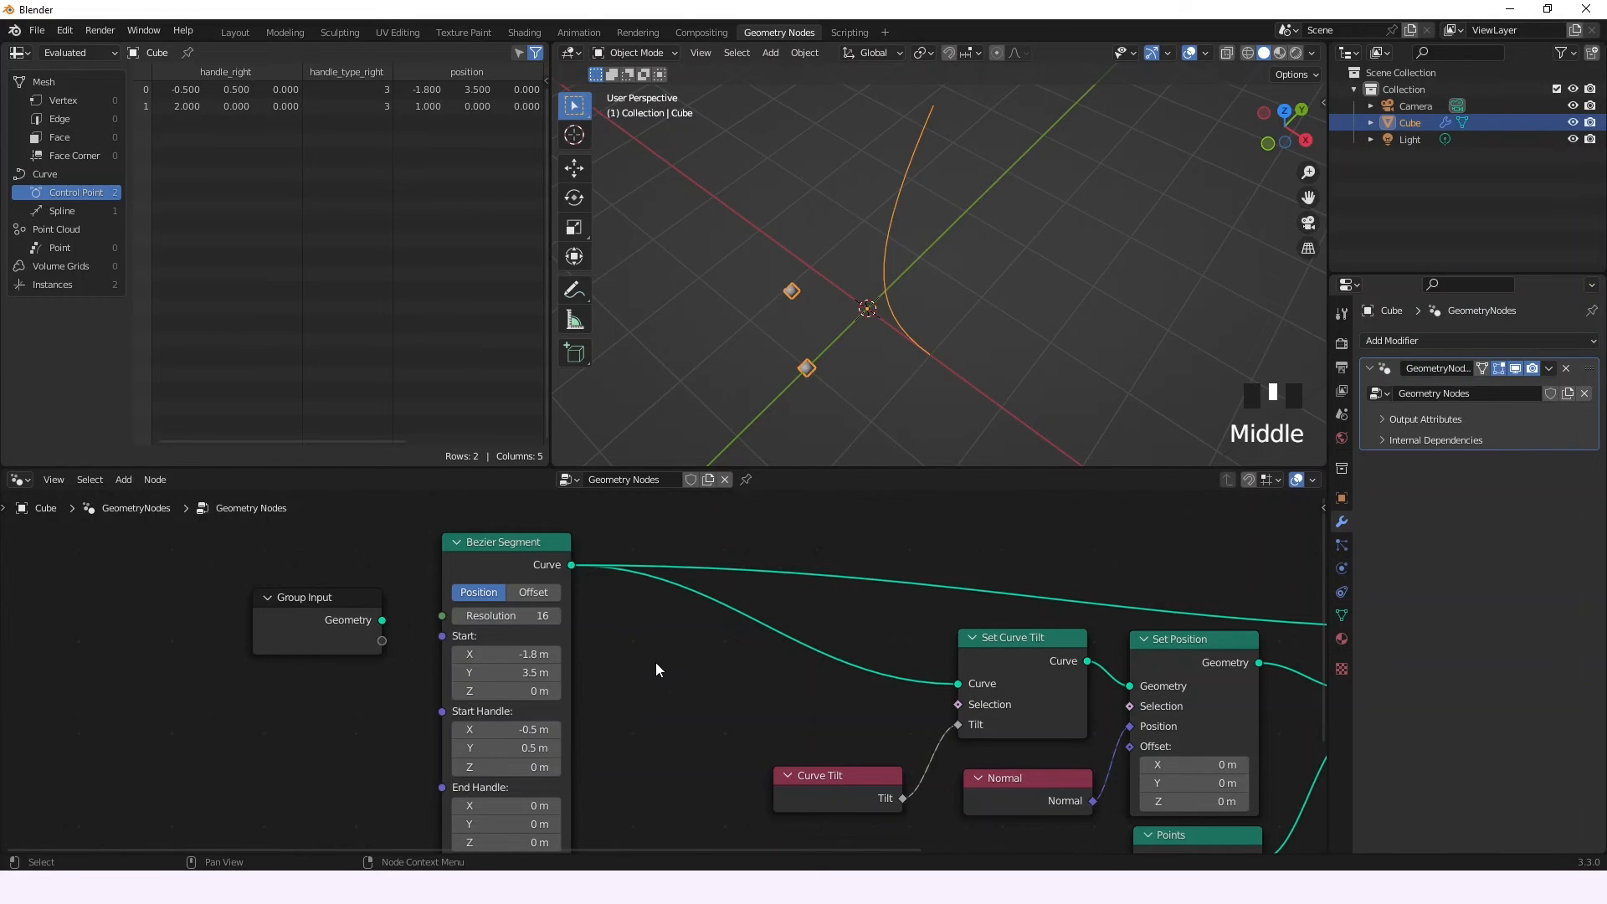
key(shift+a)
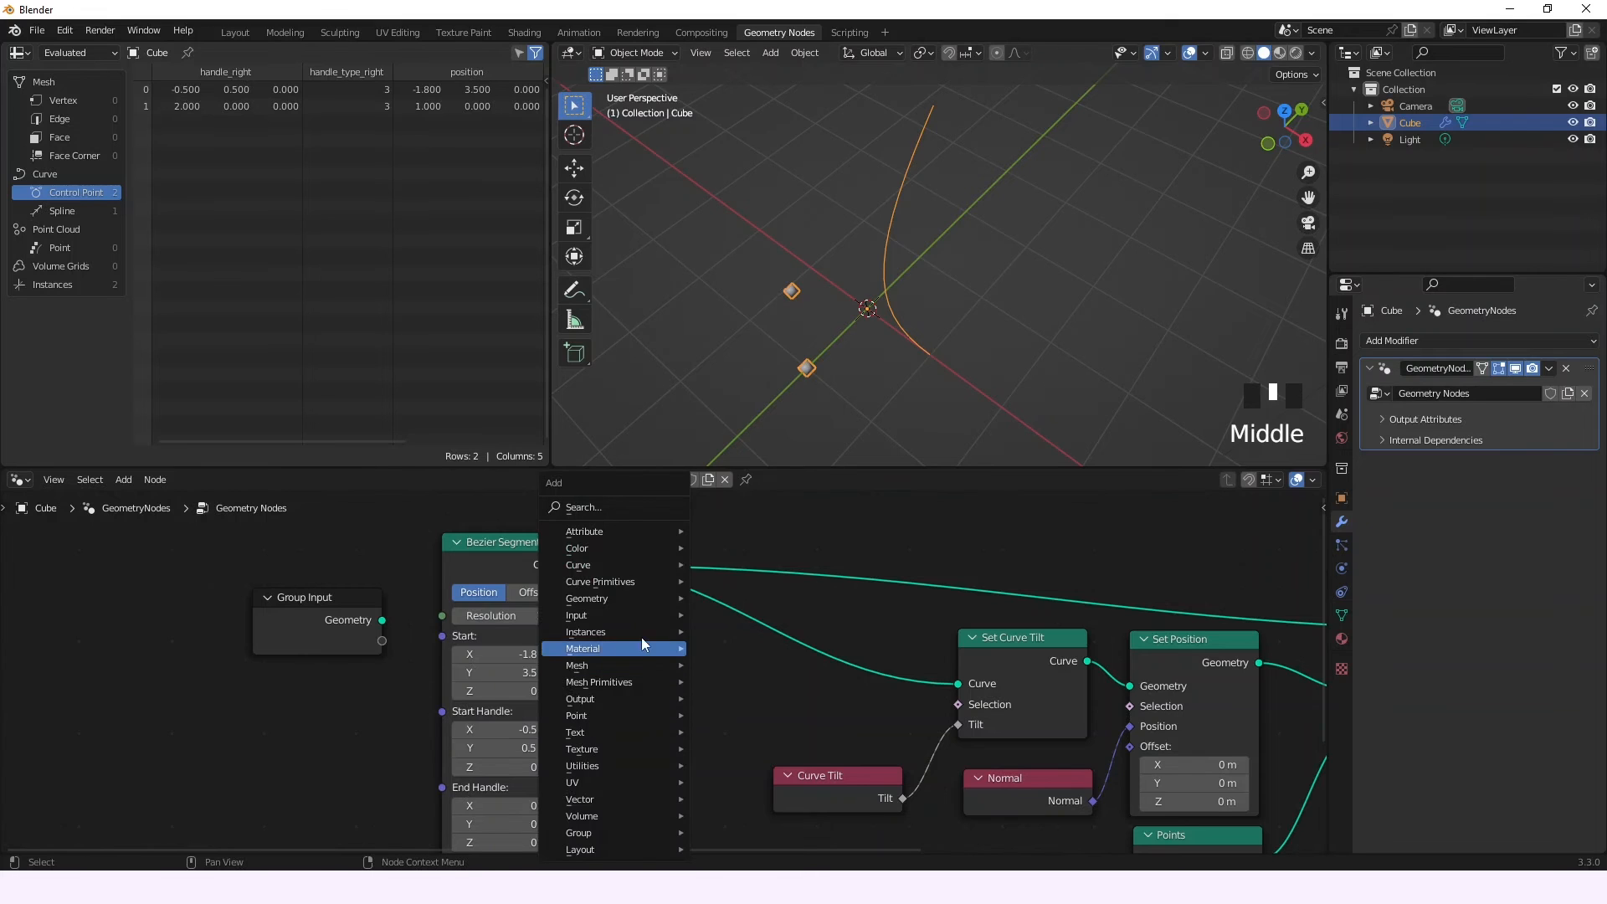
mouse_move(619, 569)
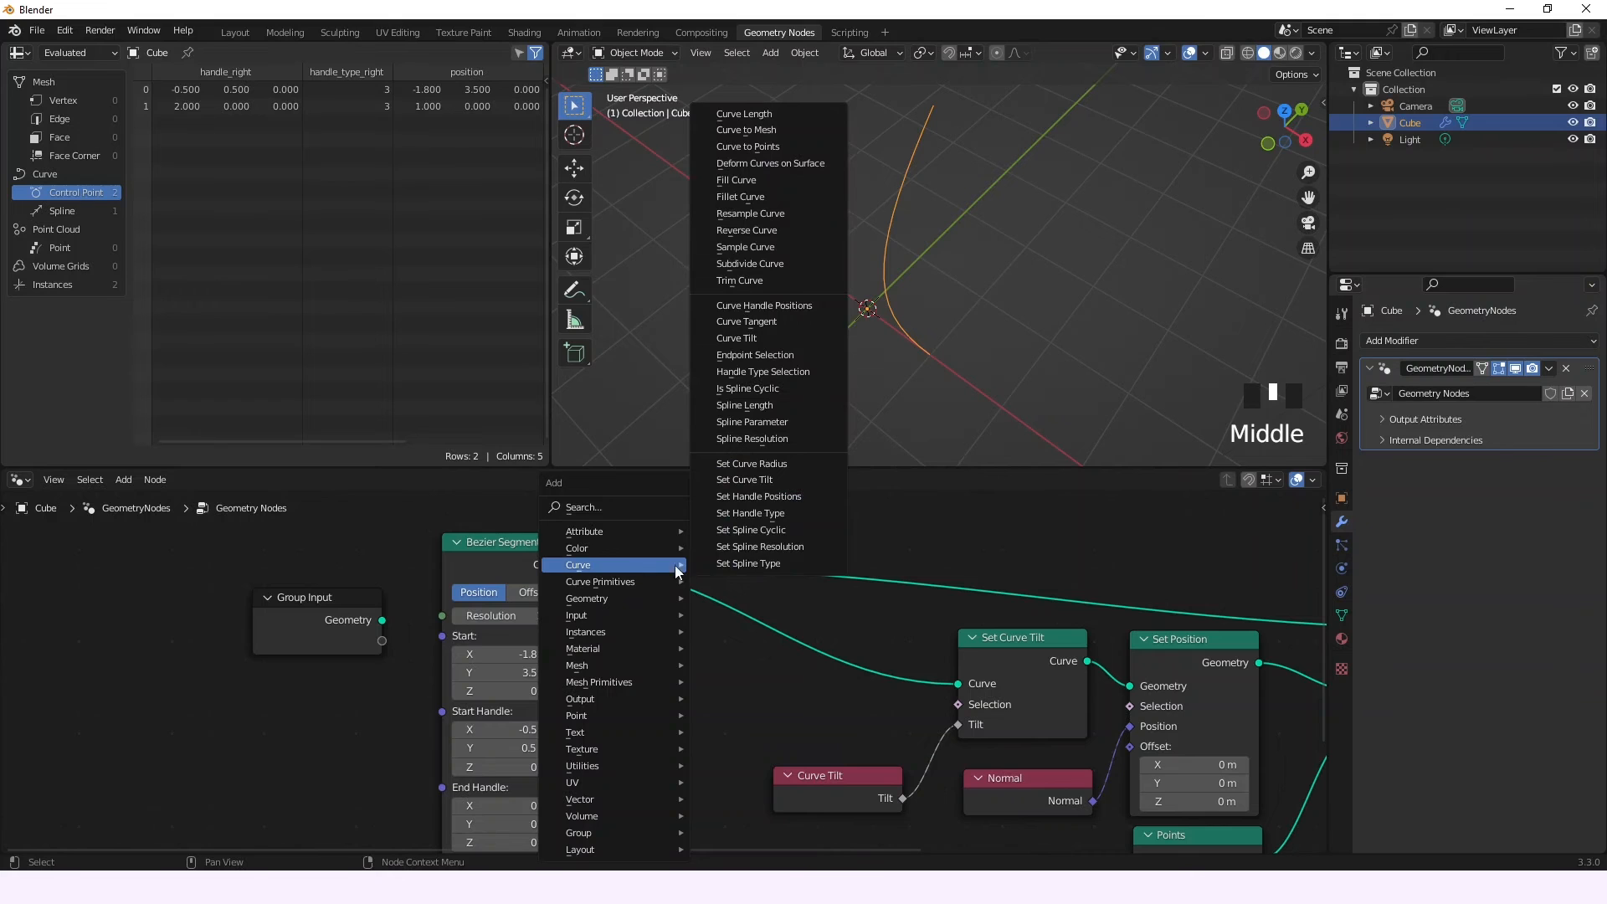
click(763, 224)
click(766, 500)
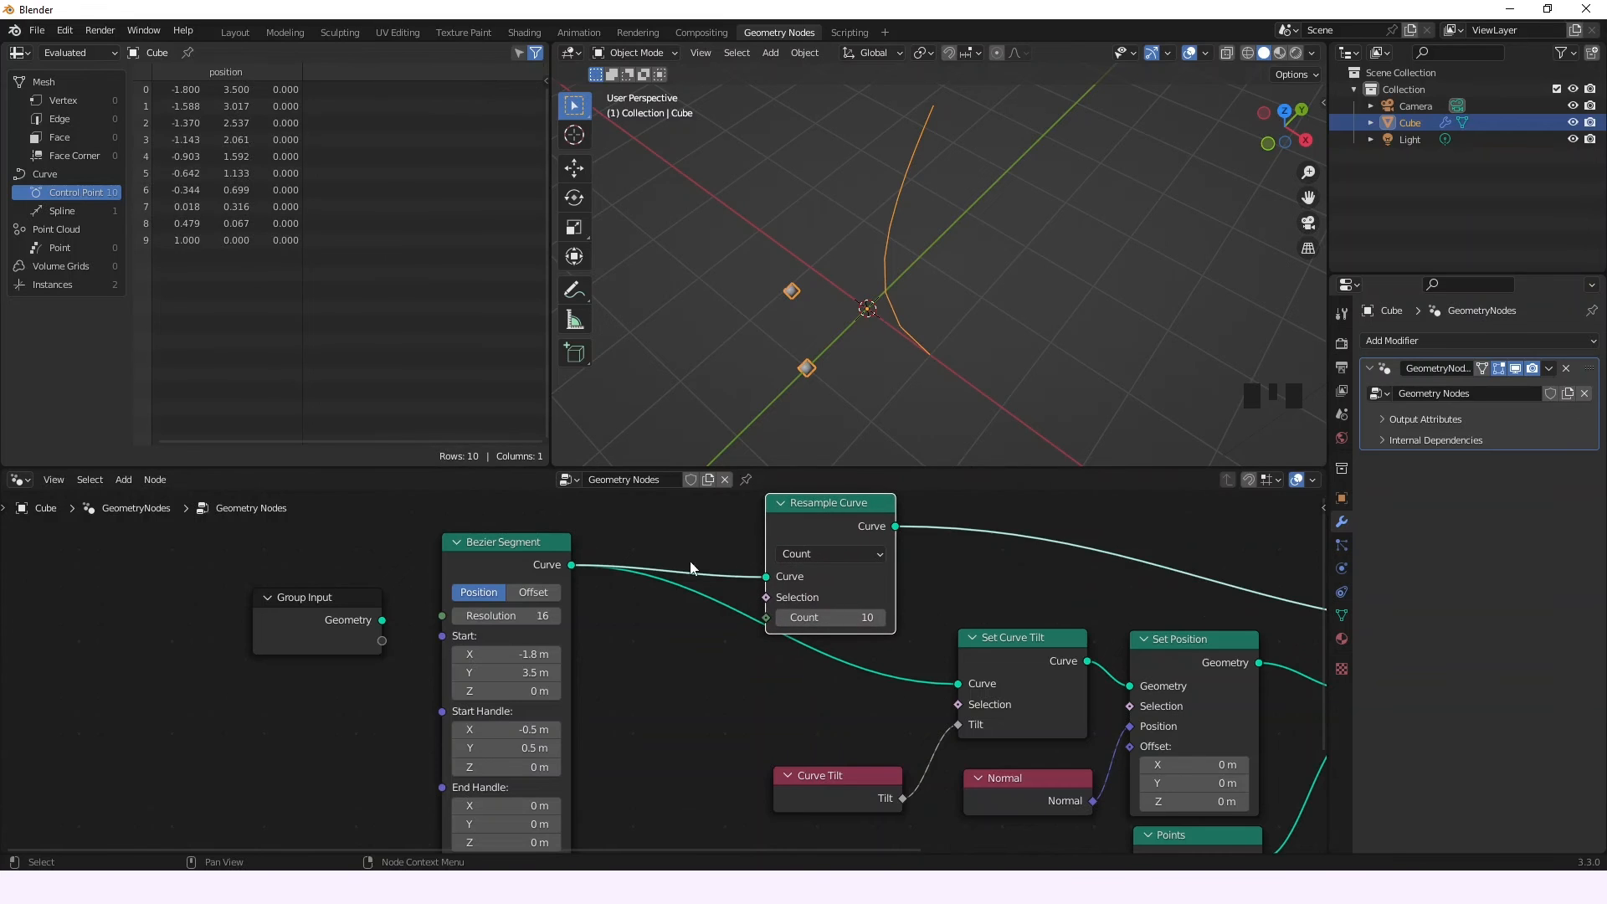
- Re-link Curve Tilt to Set Curve Tilt's Tilt input and adjust the placement of the Resample Curve and Curve Tilt nodes
click(830, 648)
drag(816, 506, 837, 488)
middle_drag(694, 651, 446, 593)
drag(711, 667, 679, 682)
drag(657, 738, 711, 667)
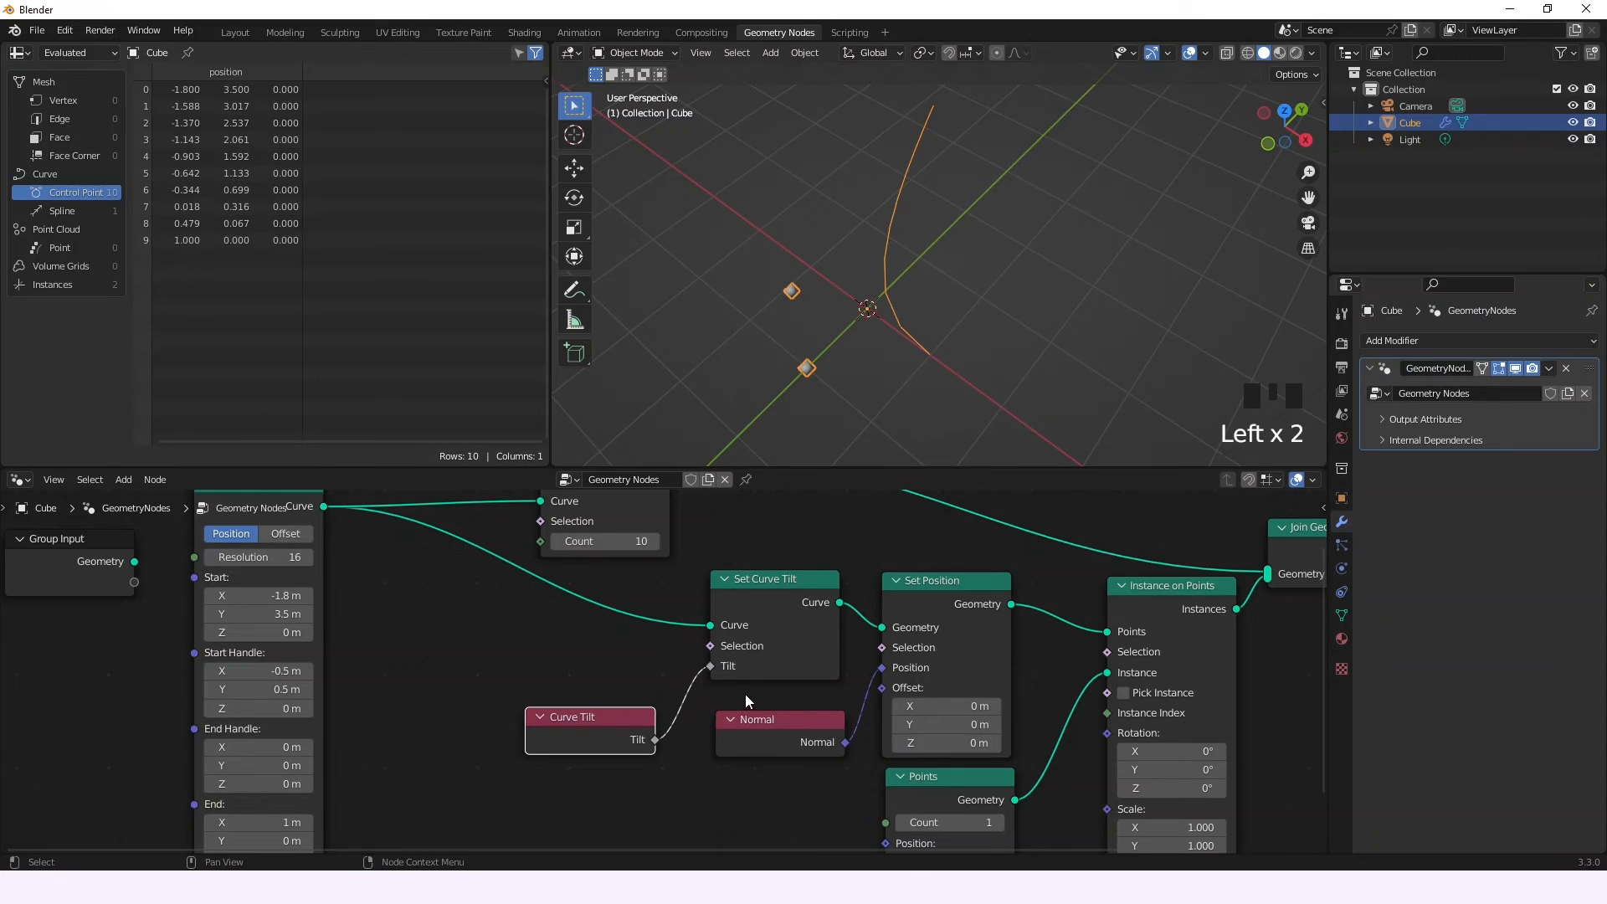
drag(610, 716, 604, 679)
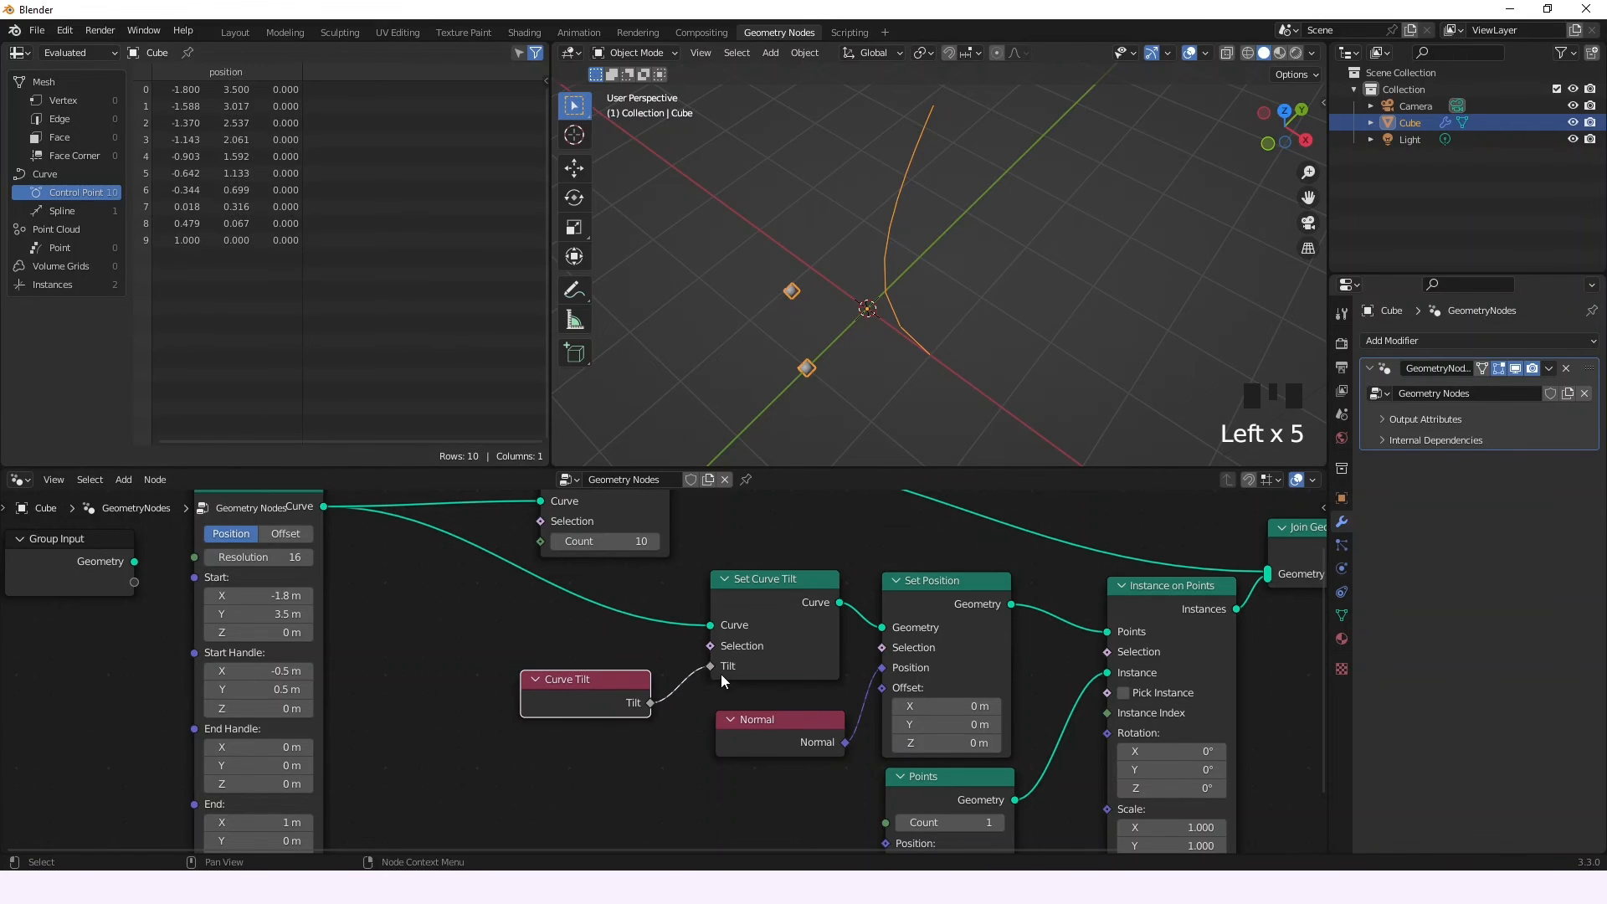
middle_drag(778, 350, 791, 357)
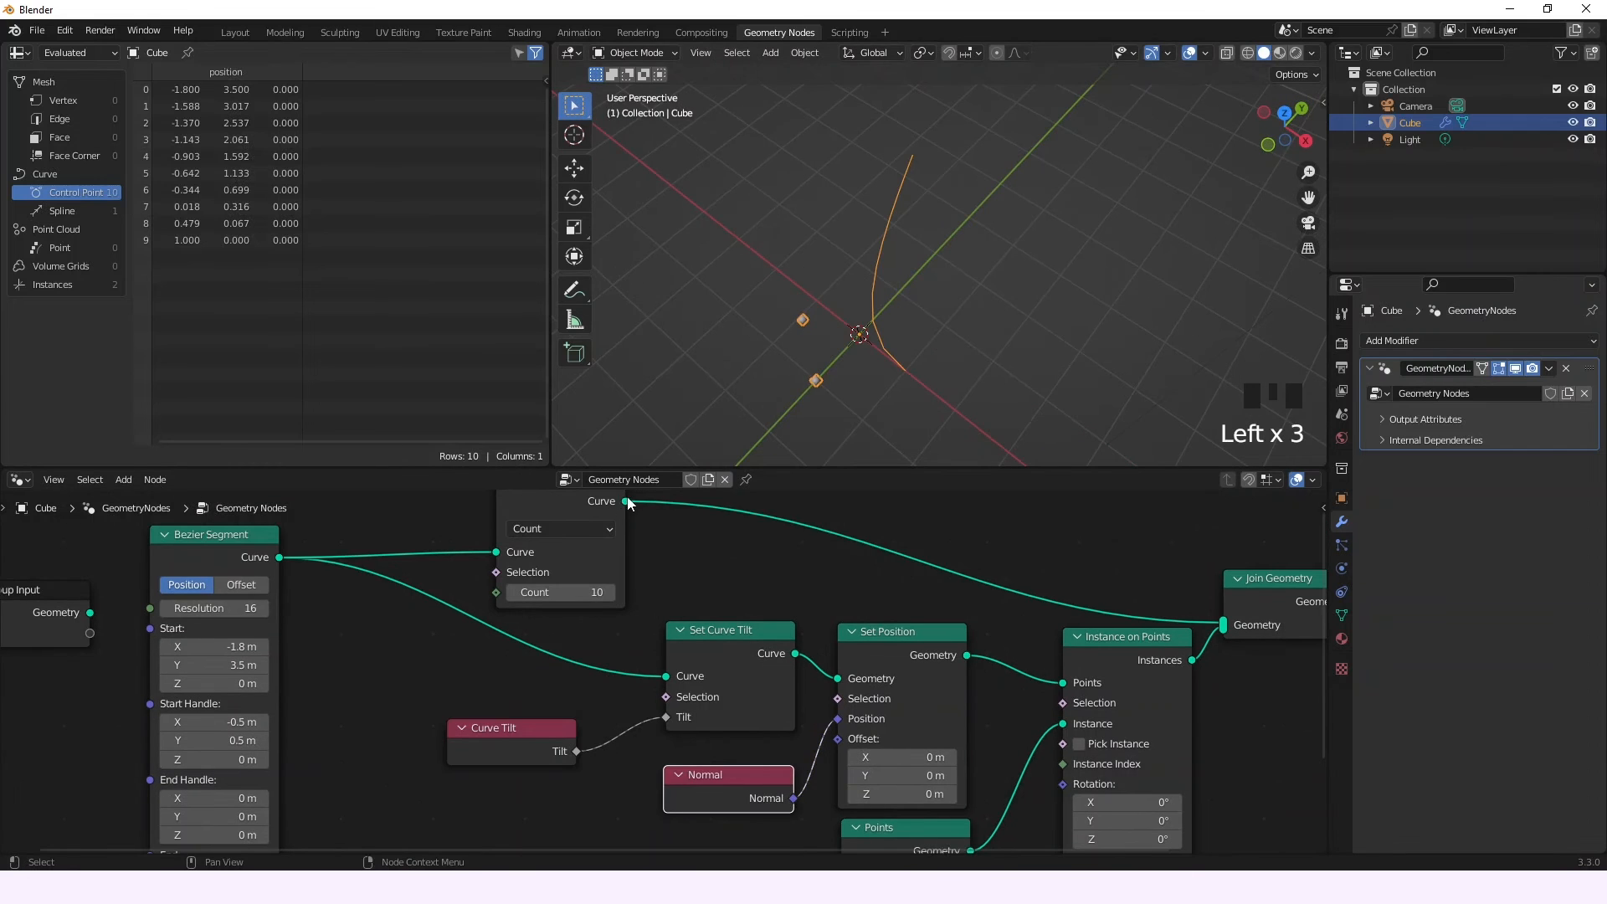
- Link Resample Curve's output to the Curve input of Set Curve Tilt and place Resample Curve and Bezier Segment closer to it
drag(624, 501, 667, 675)
middle_drag(504, 550, 514, 602)
drag(547, 565, 471, 627)
drag(267, 595, 365, 609)
middle_drag(466, 622, 516, 548)
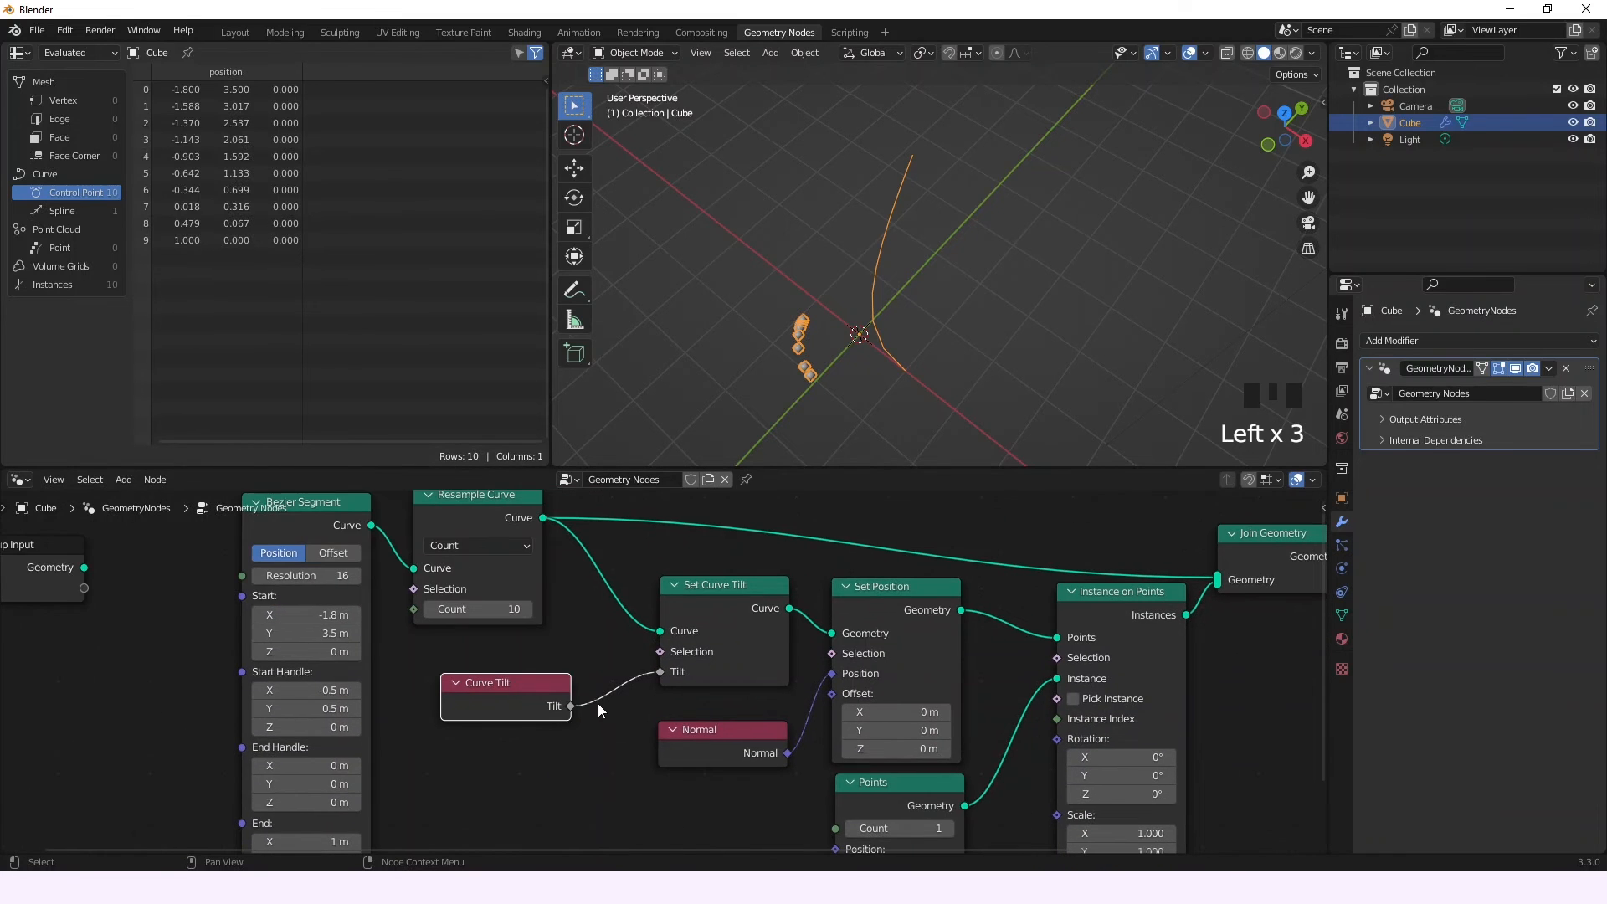
middle_drag(621, 706, 646, 627)
mouse_move(533, 683)
mouse_down()
mouse_move(504, 691)
mouse_move(551, 682)
mouse_up()
- Set the Bezier Segment's Start Z to 1 m
middle_drag(736, 393, 657, 311)
middle_drag(478, 750, 692, 707)
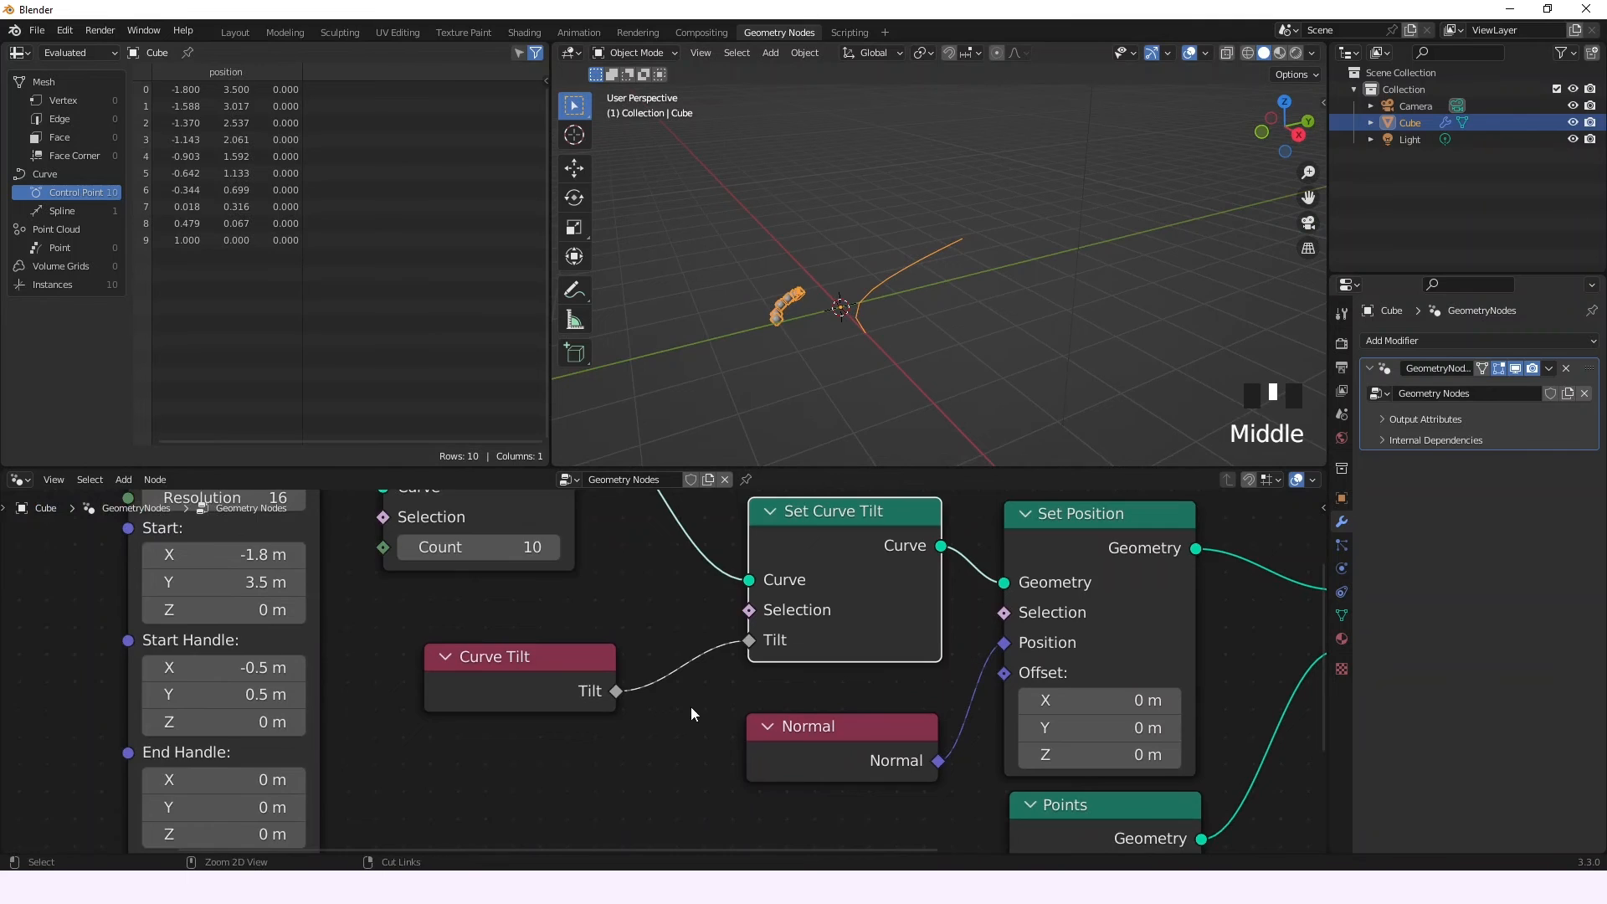
scroll(686, 703, down, 3)
middle_drag(458, 727, 491, 728)
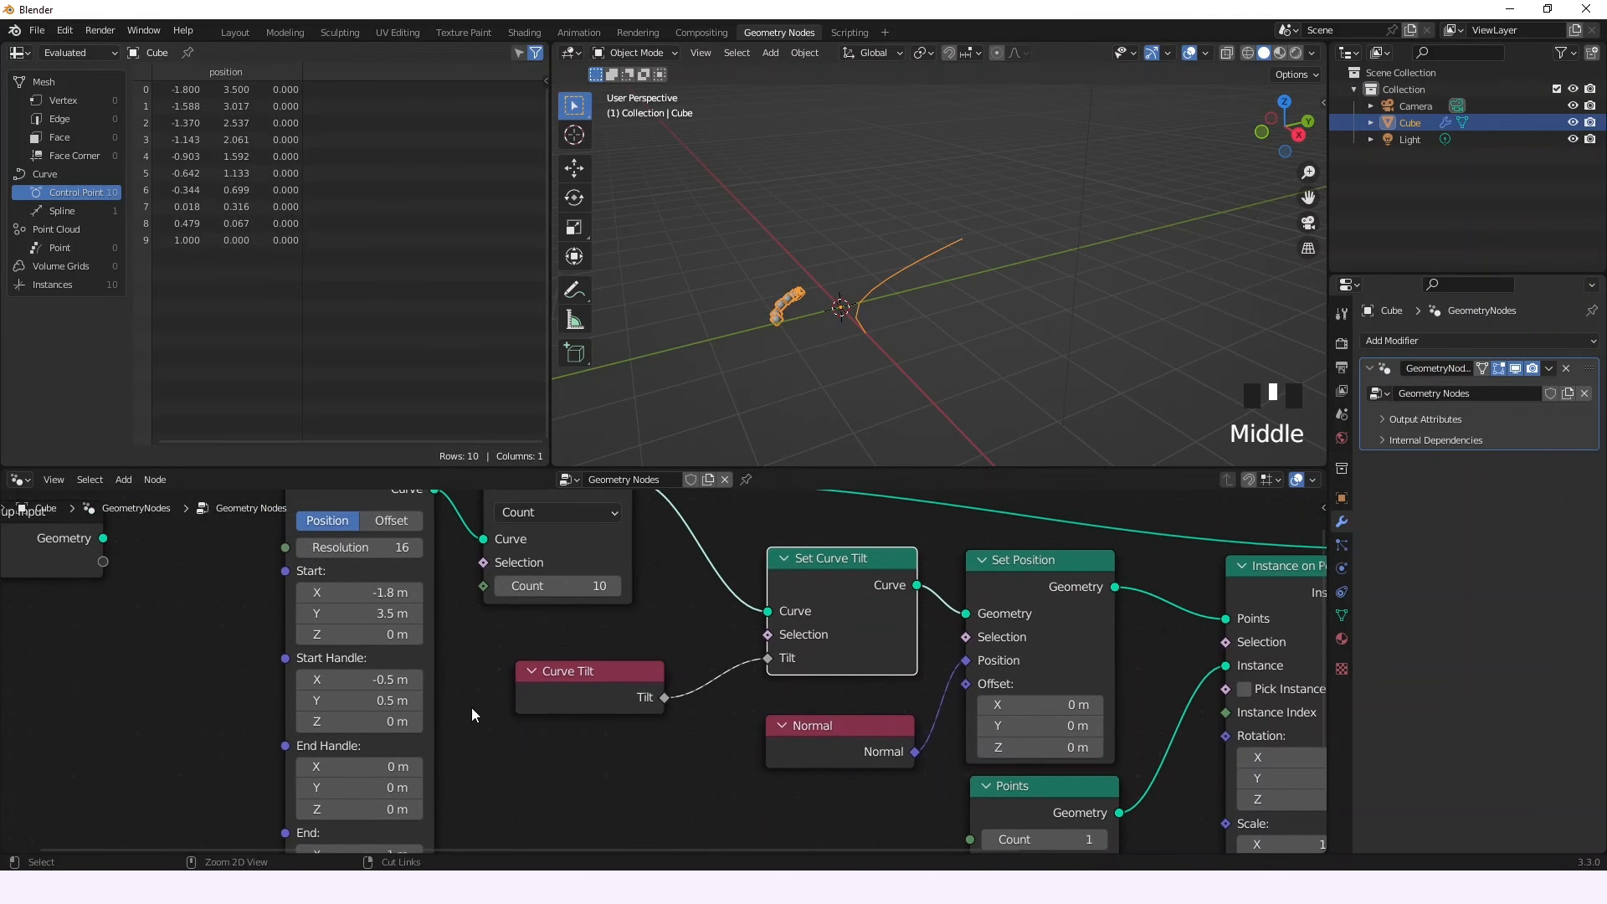
scroll(470, 707, down, 2)
middle_drag(498, 740, 474, 716)
mouse_move(413, 617)
mouse_down()
mouse_move(468, 616)
mouse_move(393, 616)
mouse_up()
middle_drag(846, 351, 921, 350)
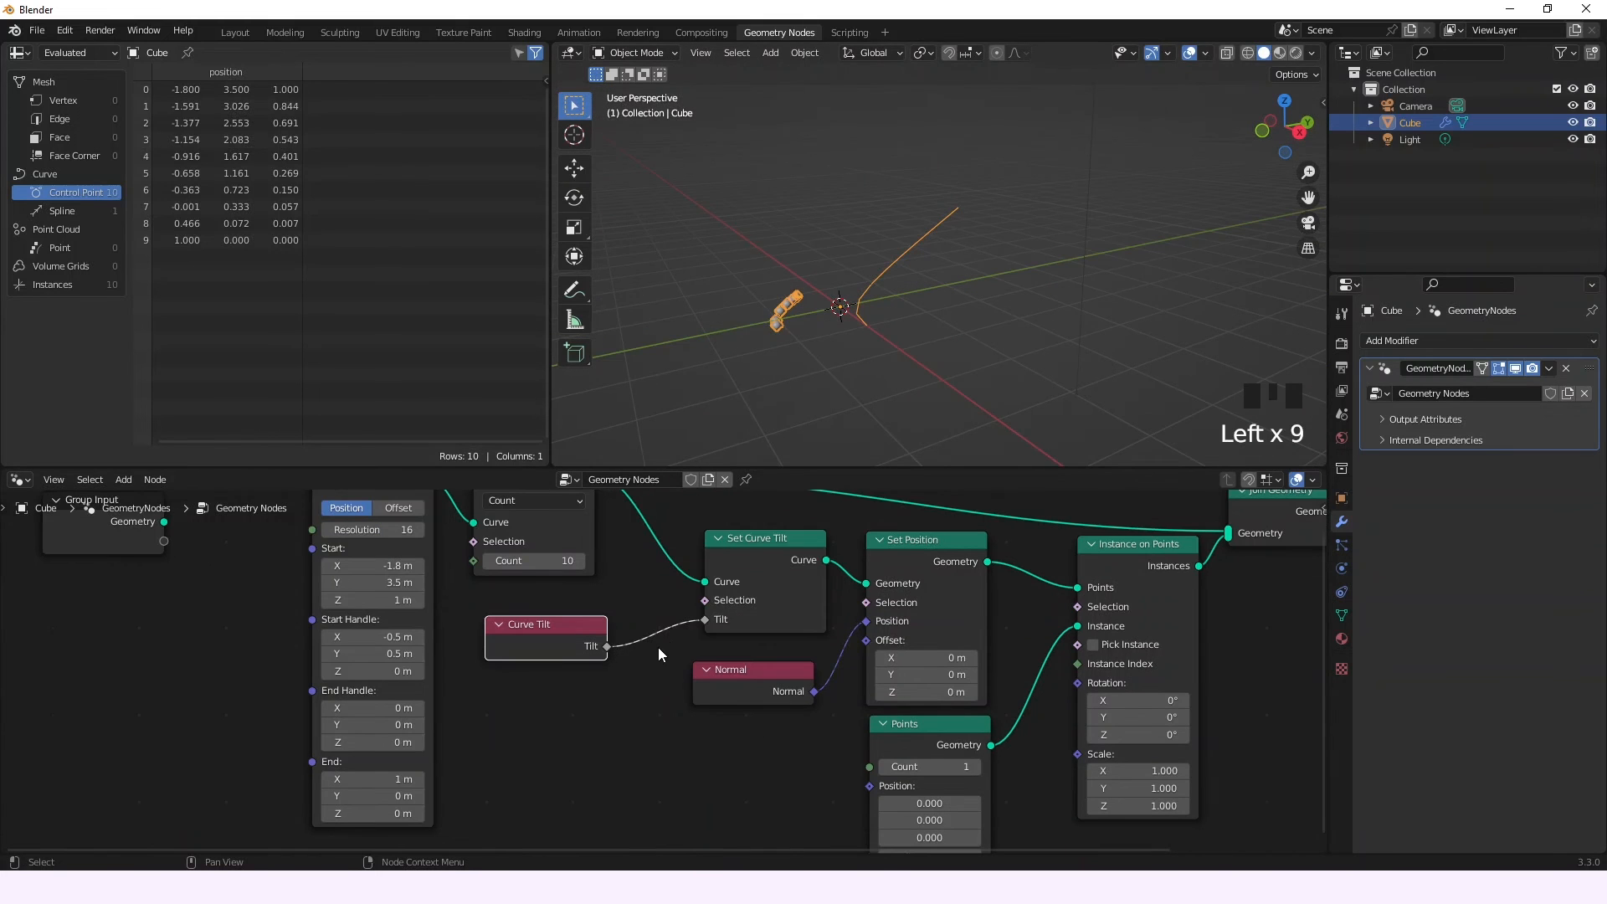
- Disconnect Curve Tilt from Set Curve Tilt and try a fixed Tilt of 87.5°
middle_drag(661, 663, 672, 693)
click(710, 644)
drag(722, 649, 652, 670)
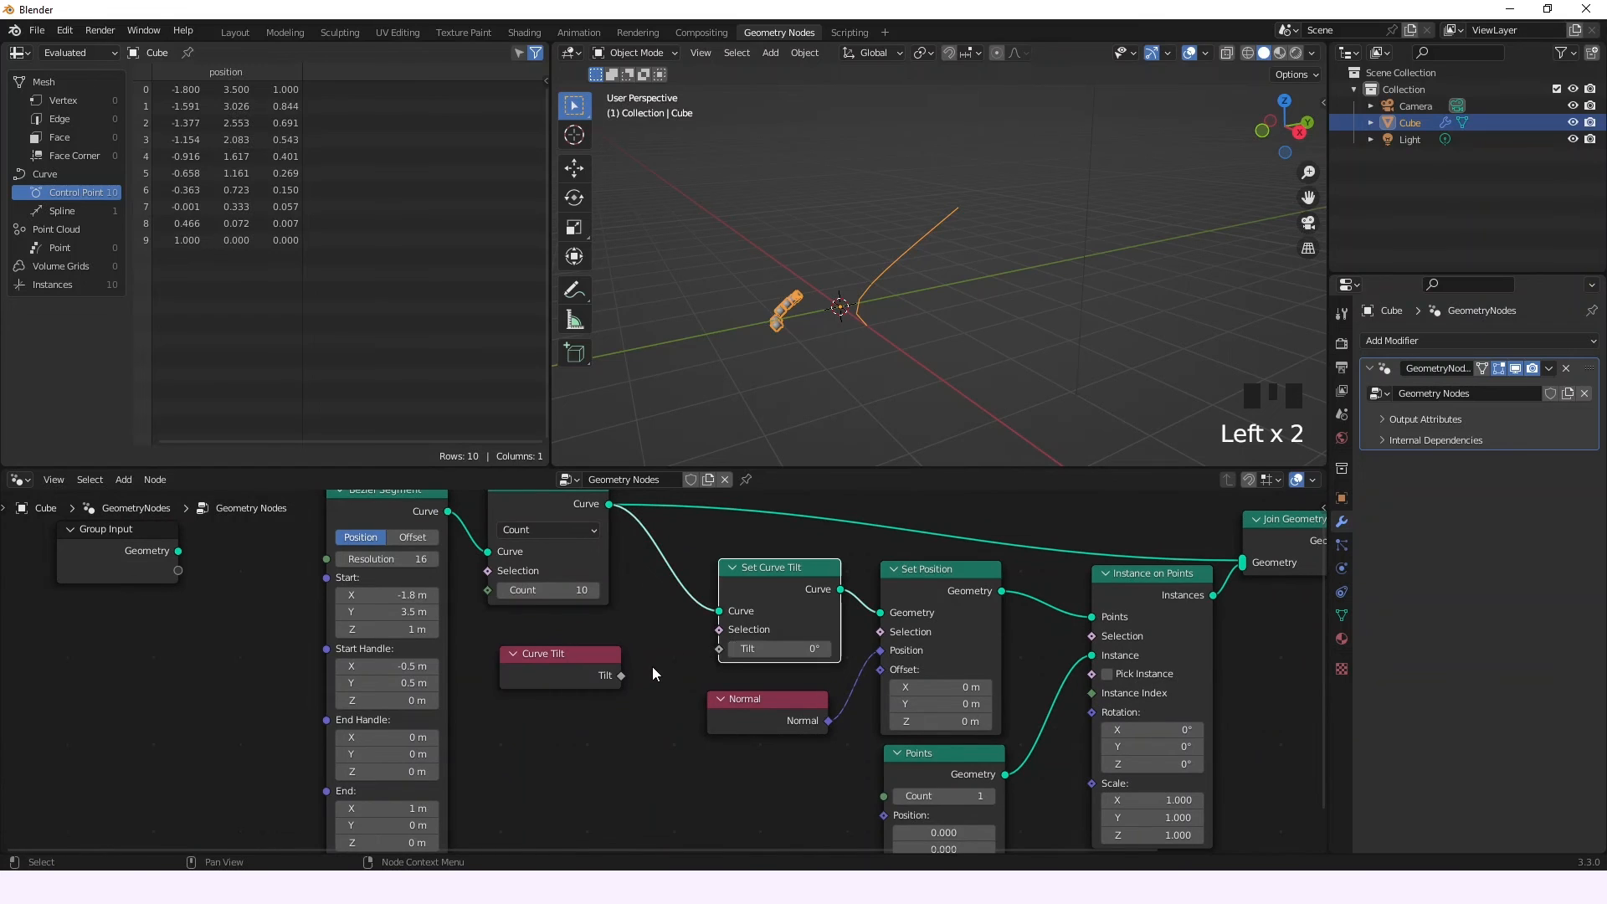
drag(782, 649, 996, 638)
- Restore the link from Curve Tilt to the Tilt input of Set Curve Tilt and check the instances in the 3D view
mouse_move(623, 674)
mouse_down()
mouse_move(648, 669)
mouse_move(629, 670)
mouse_up()
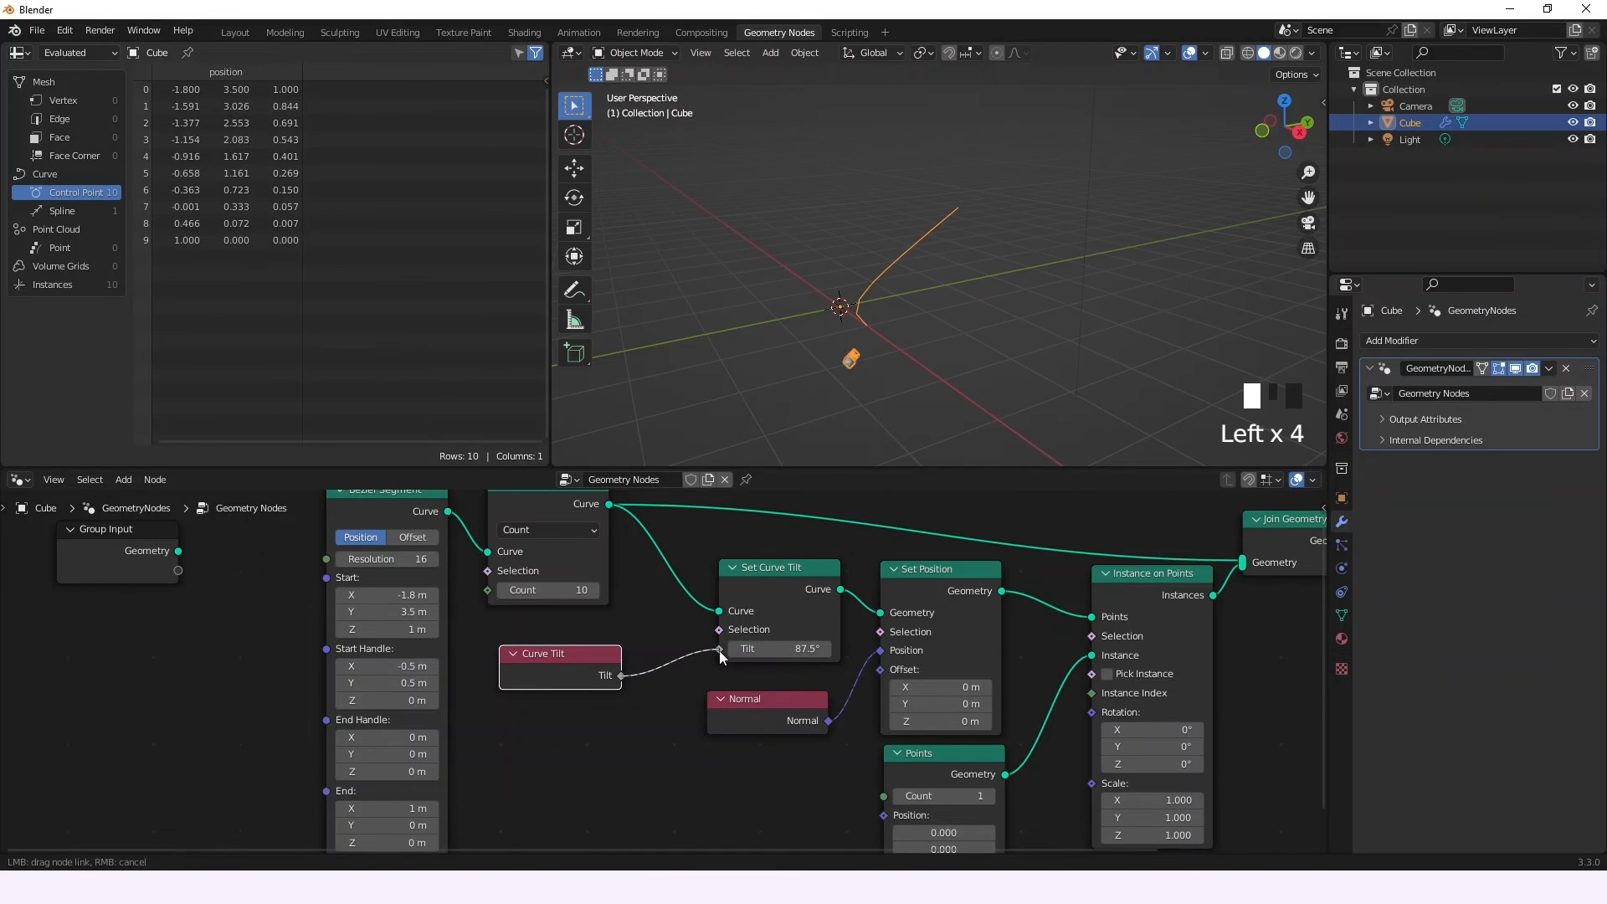
drag(720, 650, 722, 650)
middle_drag(803, 422, 941, 350)
mouse_move(719, 649)
mouse_down()
mouse_move(773, 650)
mouse_move(704, 660)
mouse_move(720, 649)
mouse_up()
middle_drag(804, 431, 802, 334)
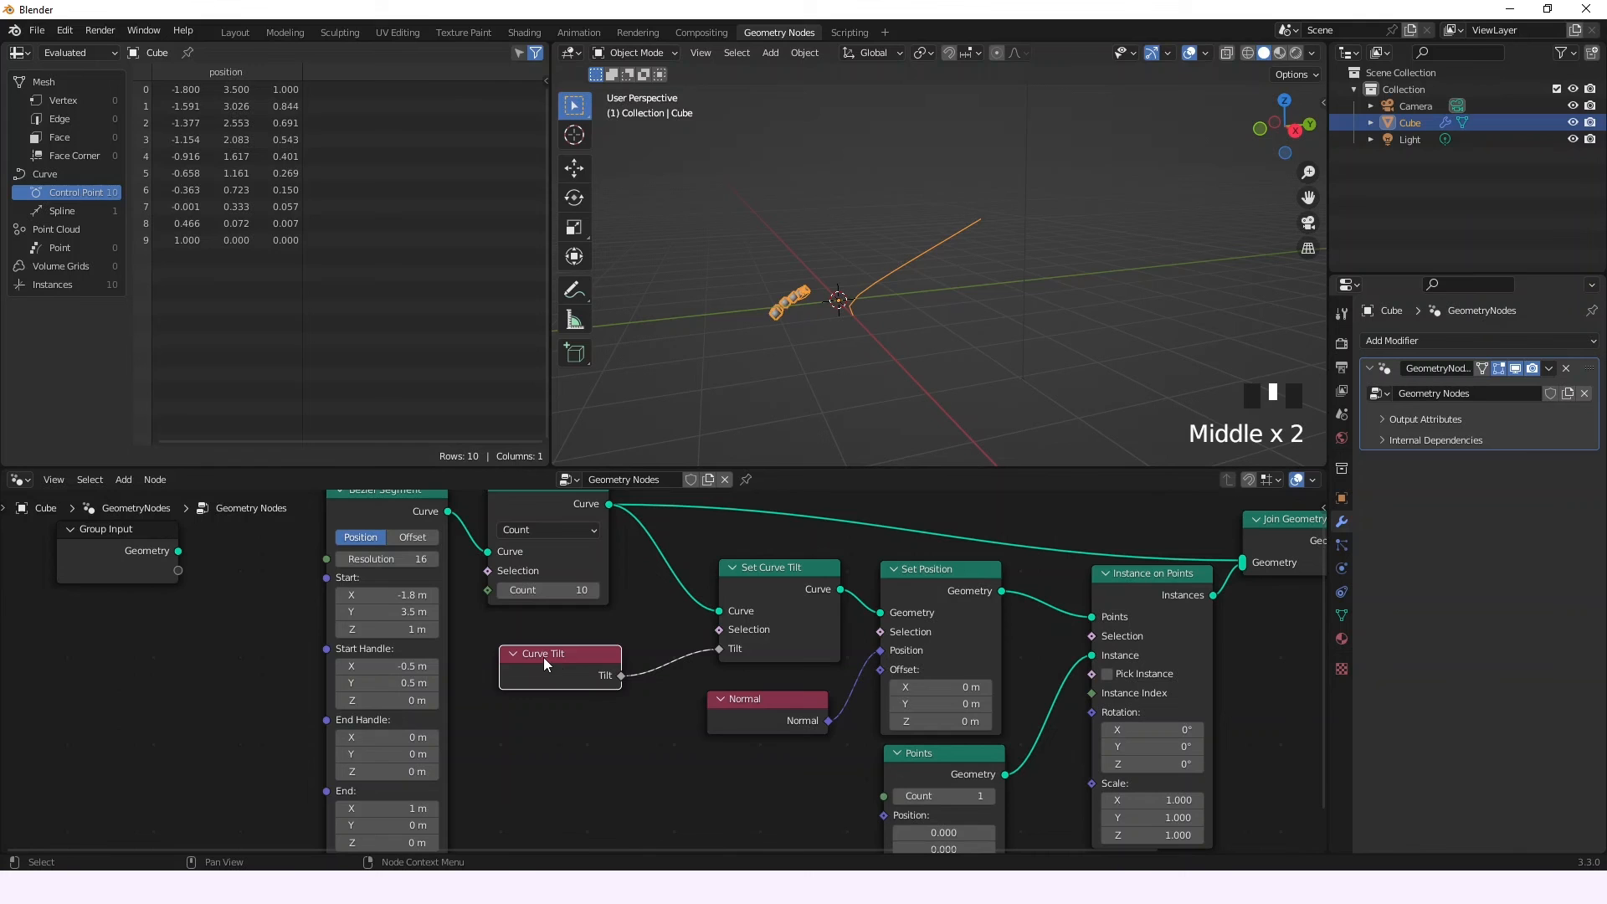
- Align the Normal node beneath the Set Curve Tilt node
mouse_move(799, 709)
mouse_down()
mouse_move(782, 700)
mouse_move(805, 704)
mouse_up()
middle_drag(680, 752, 717, 746)
middle_drag(845, 345, 964, 360)
- Set the Bezier Segment's Start point to X 1 m, Y 0 m and Z 0 m
middle_drag(609, 691, 660, 716)
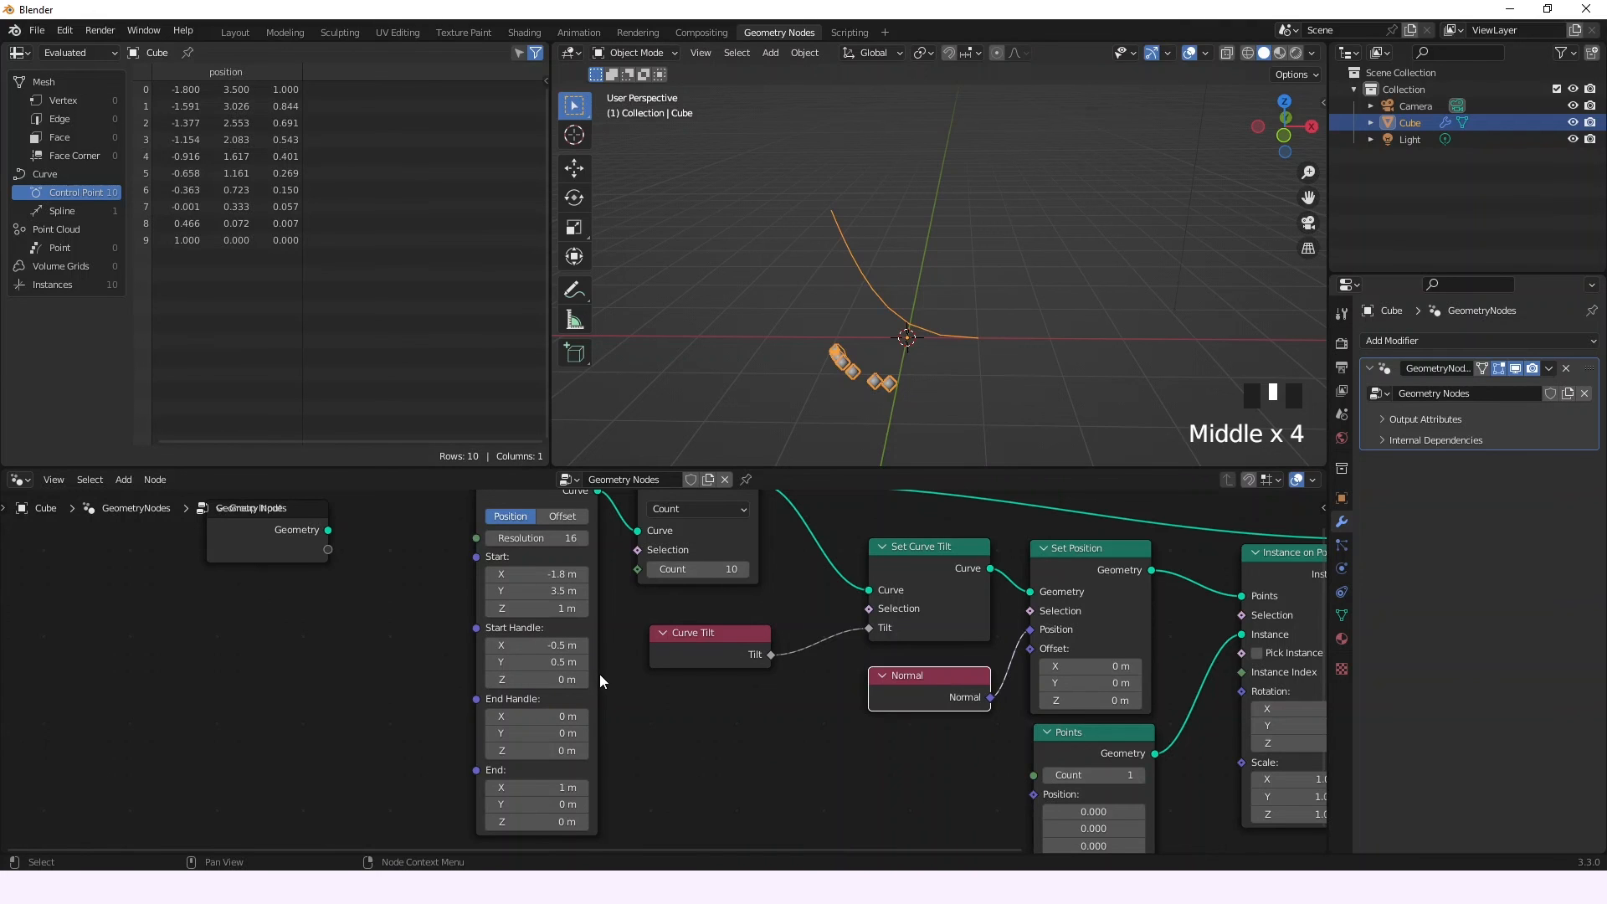
click(568, 575)
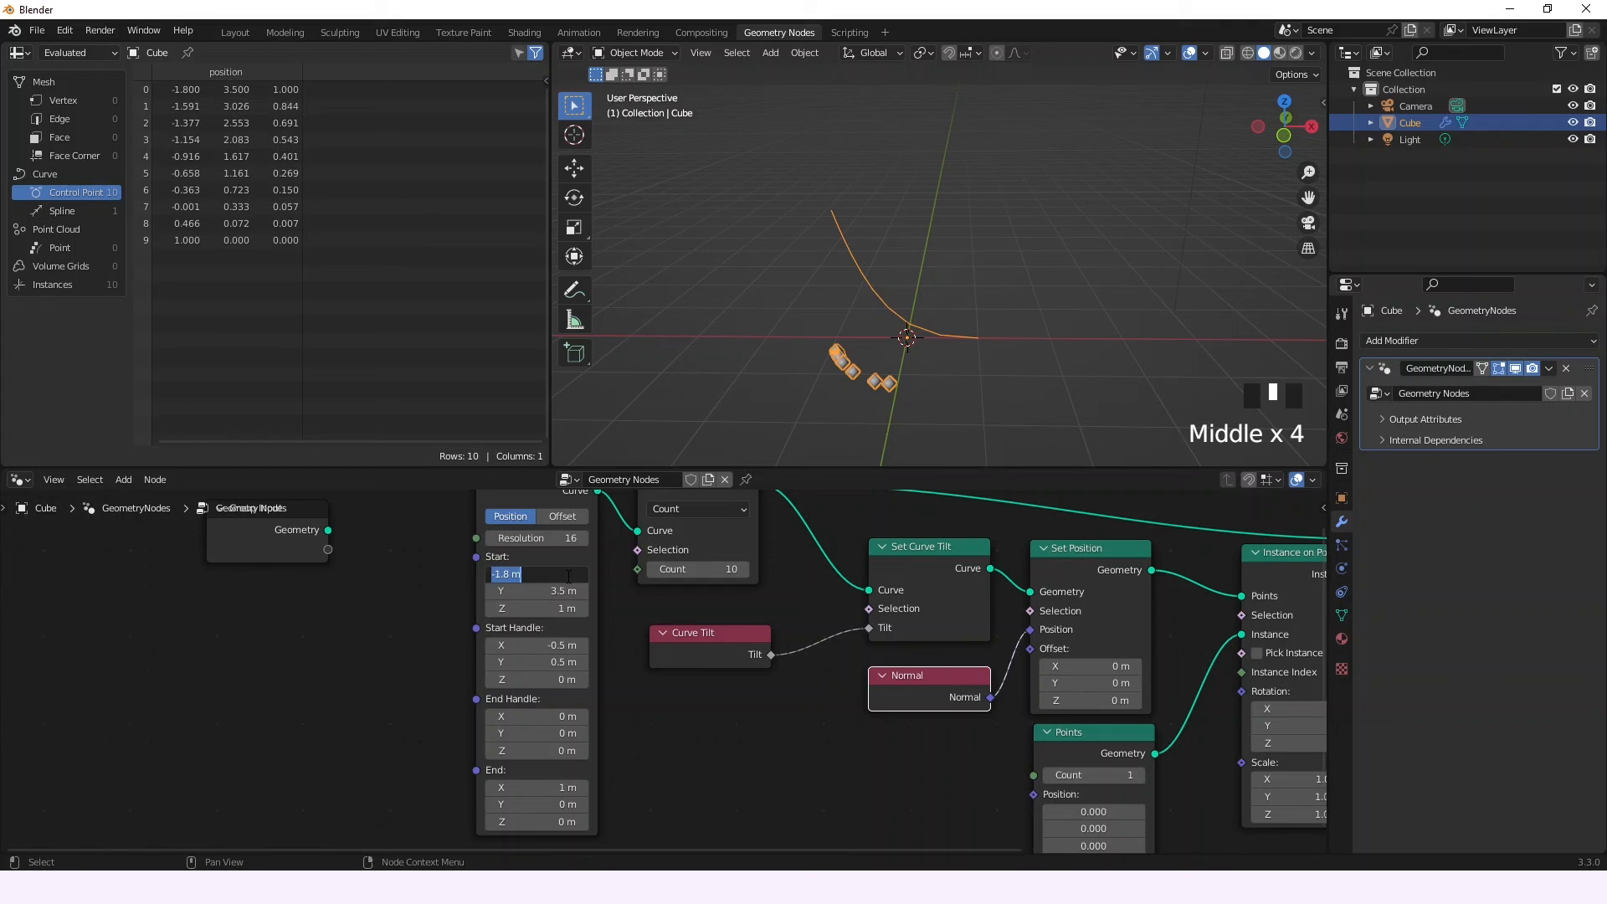
text(1)
click(561, 591)
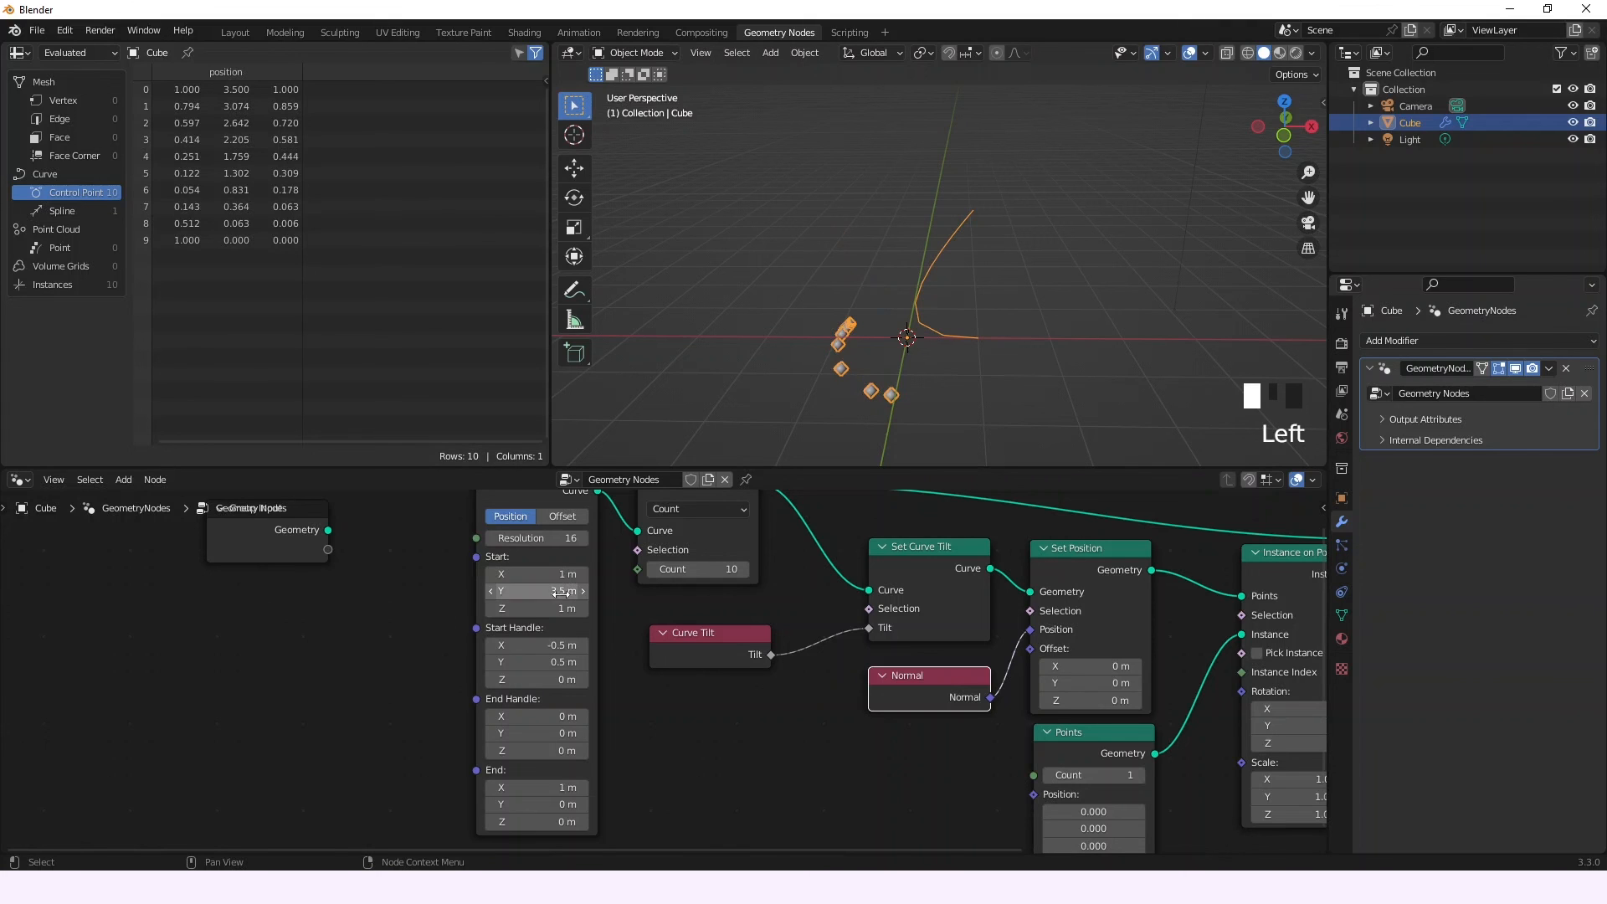
text(0)
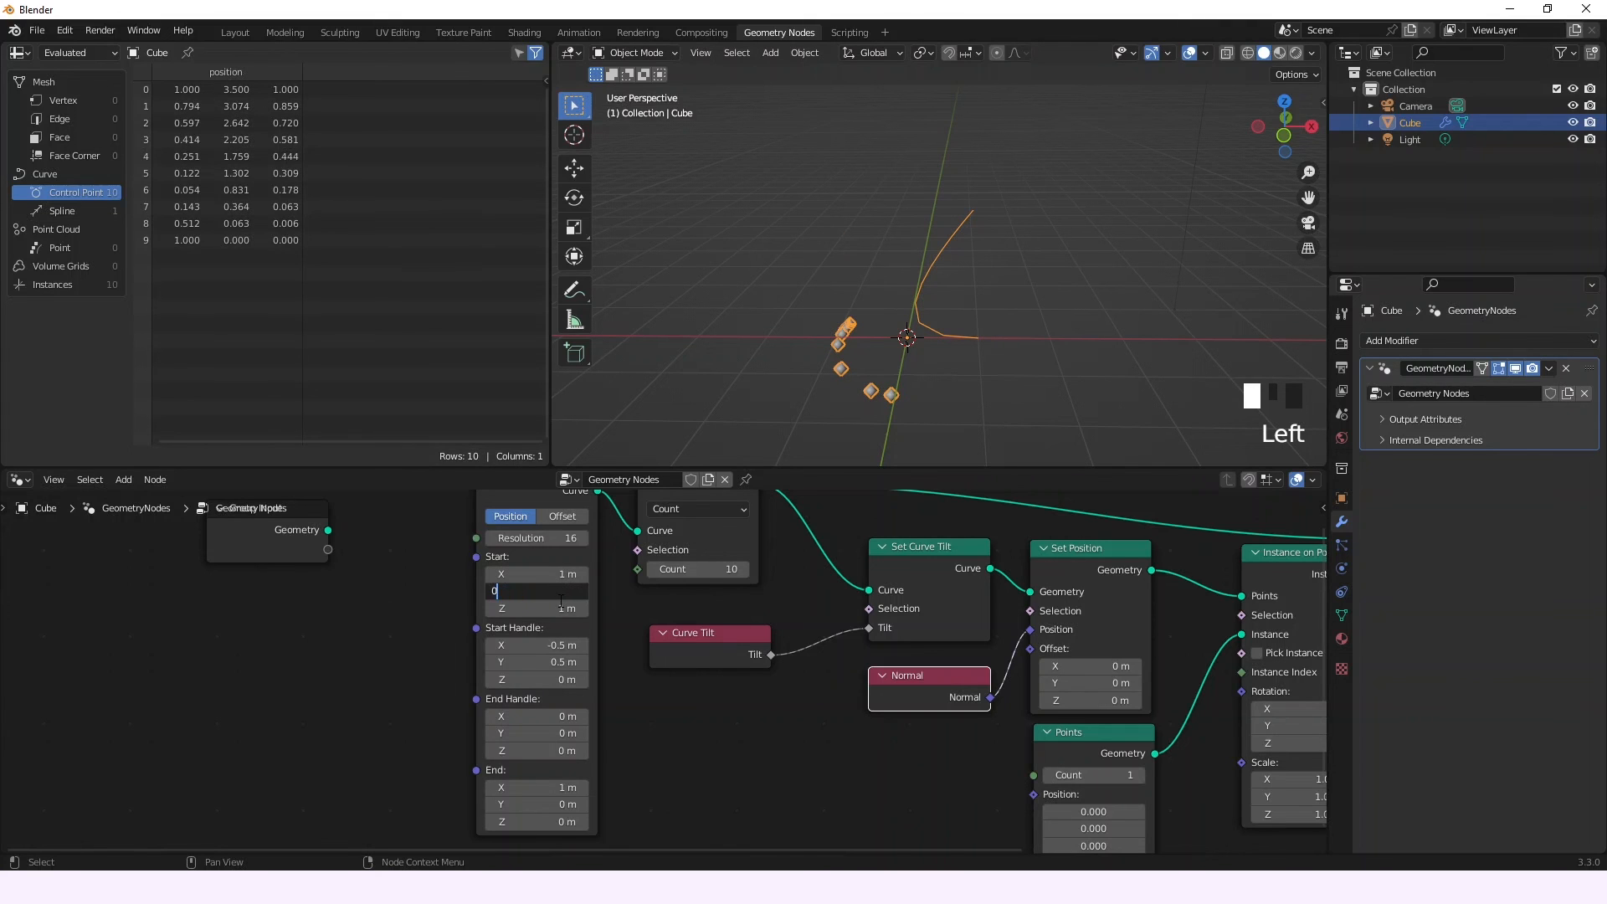
click(559, 608)
text(0)
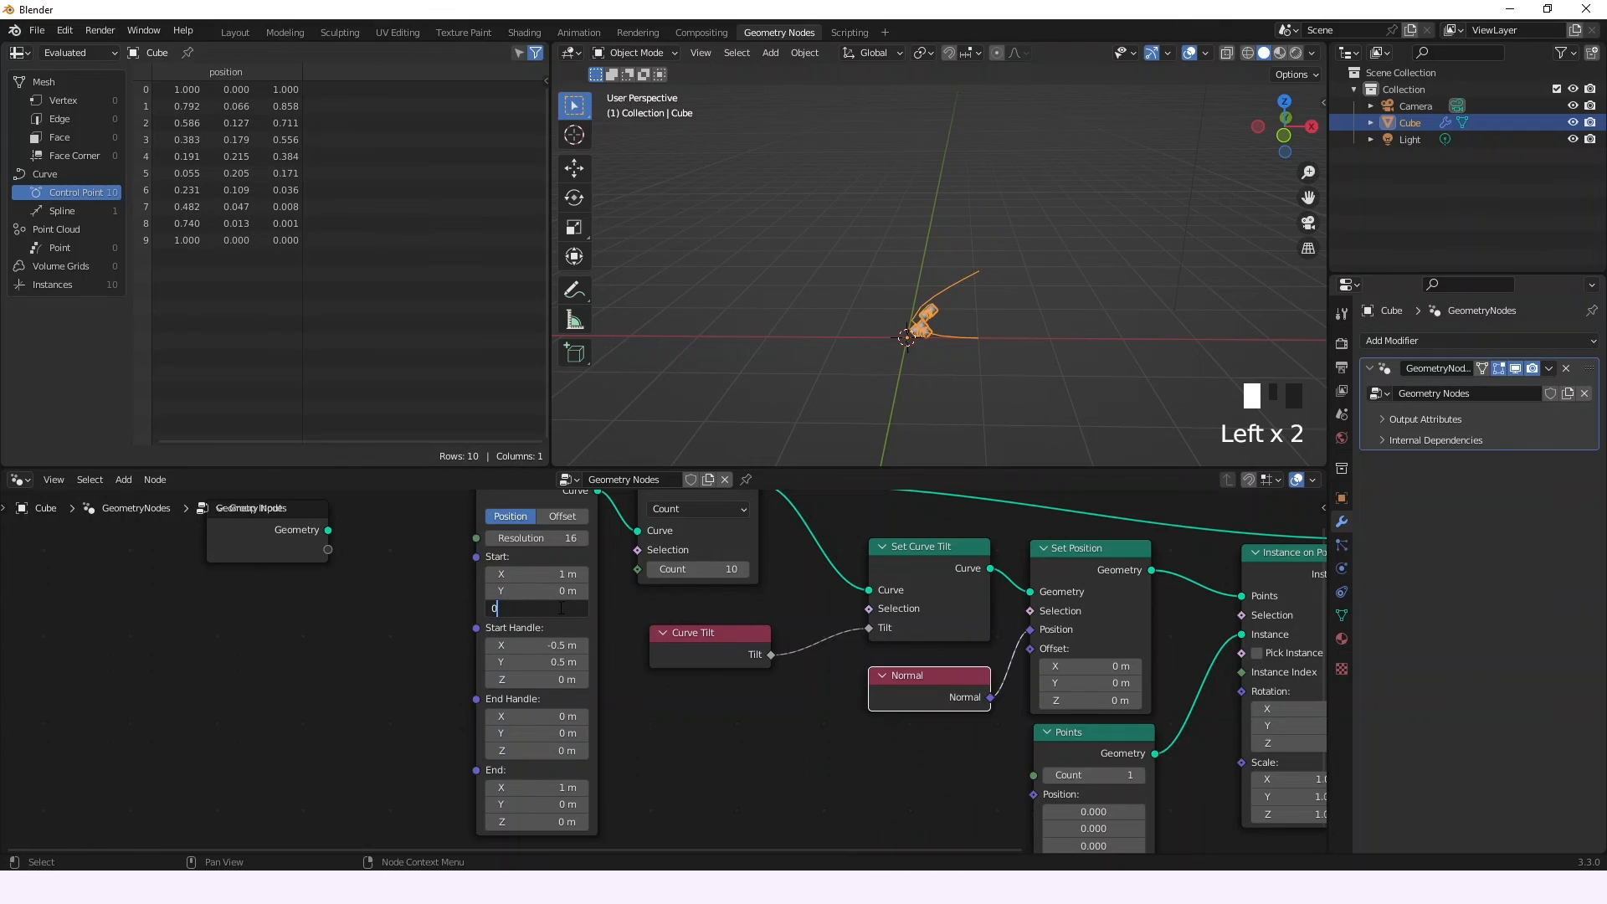
click(559, 608)
- Set the Bezier Segment's Start Handle to X 0 m and Y 0 m
click(569, 641)
text(0)
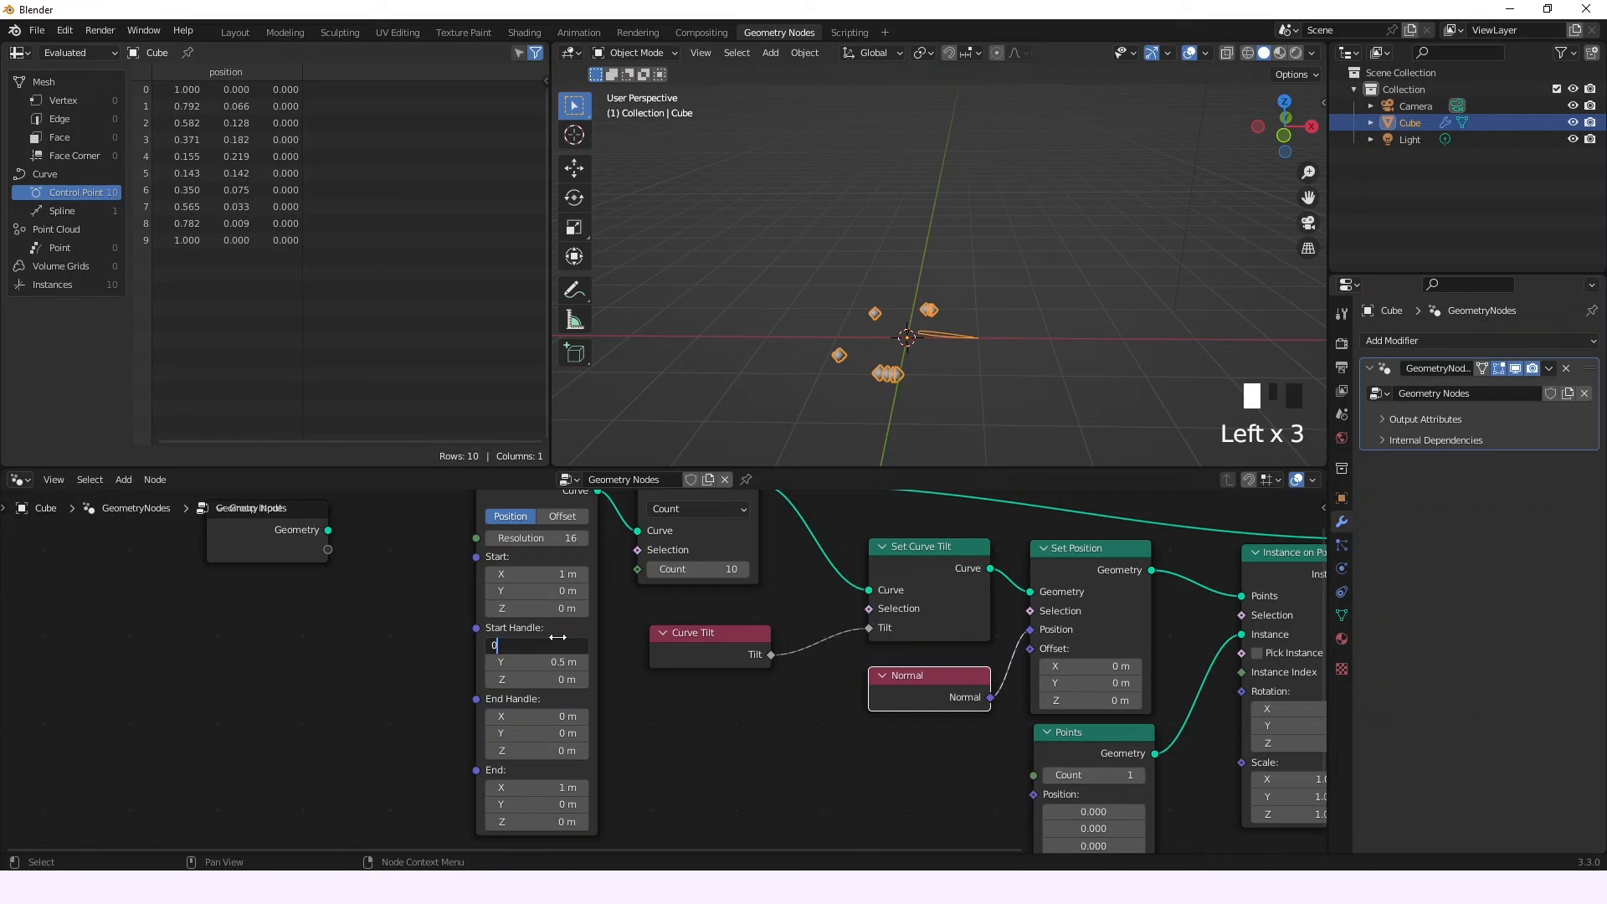
click(553, 660)
text(0)
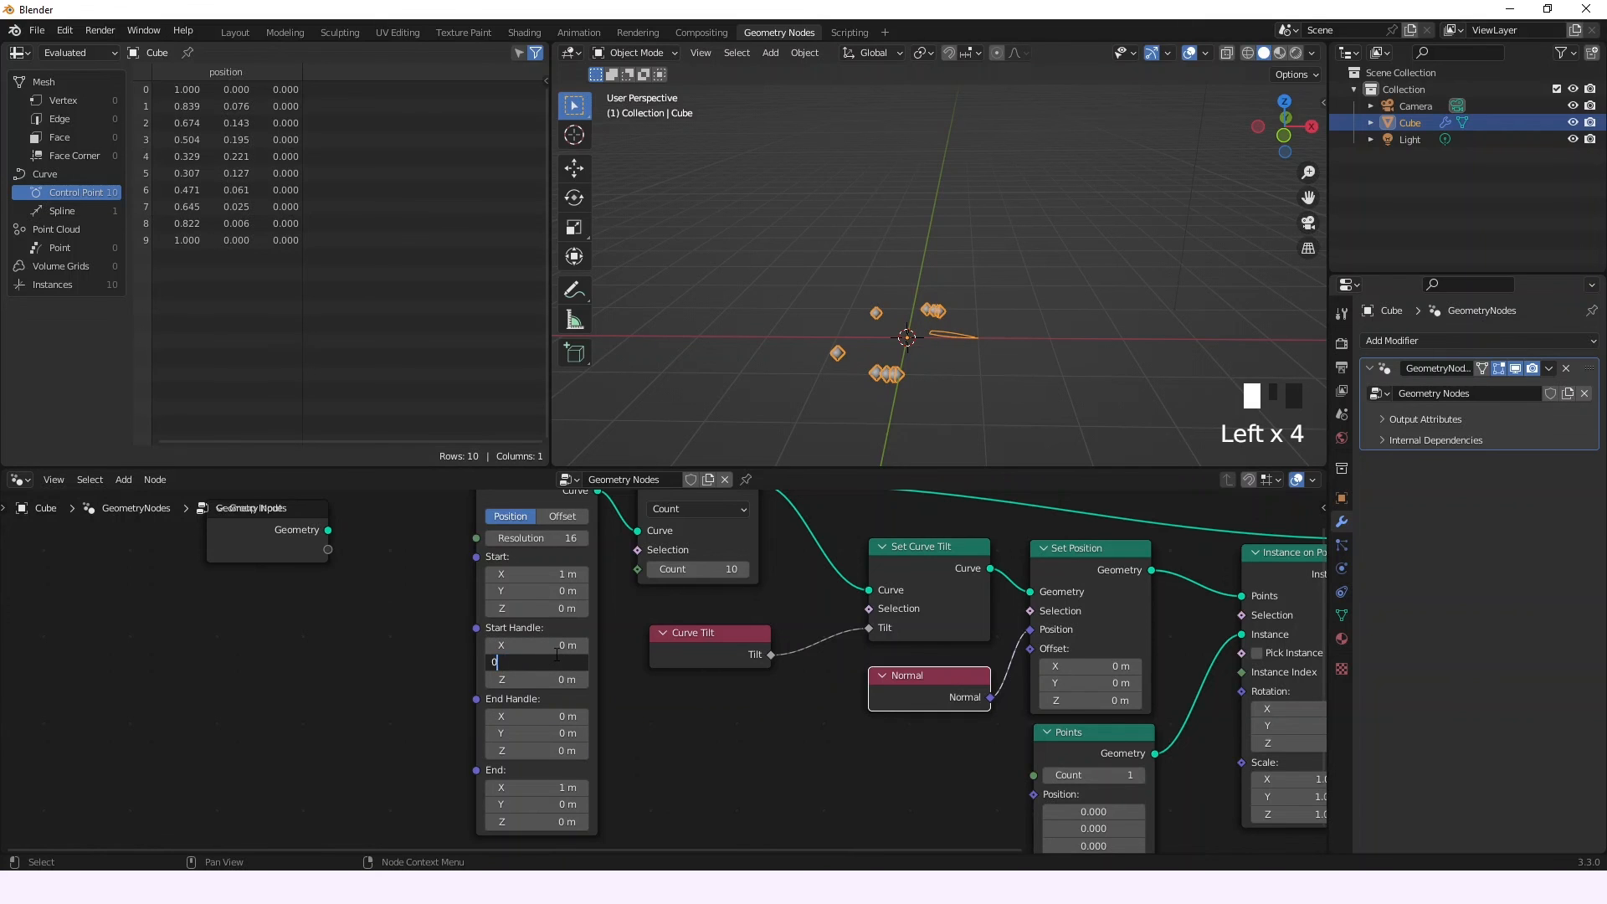
click(557, 653)
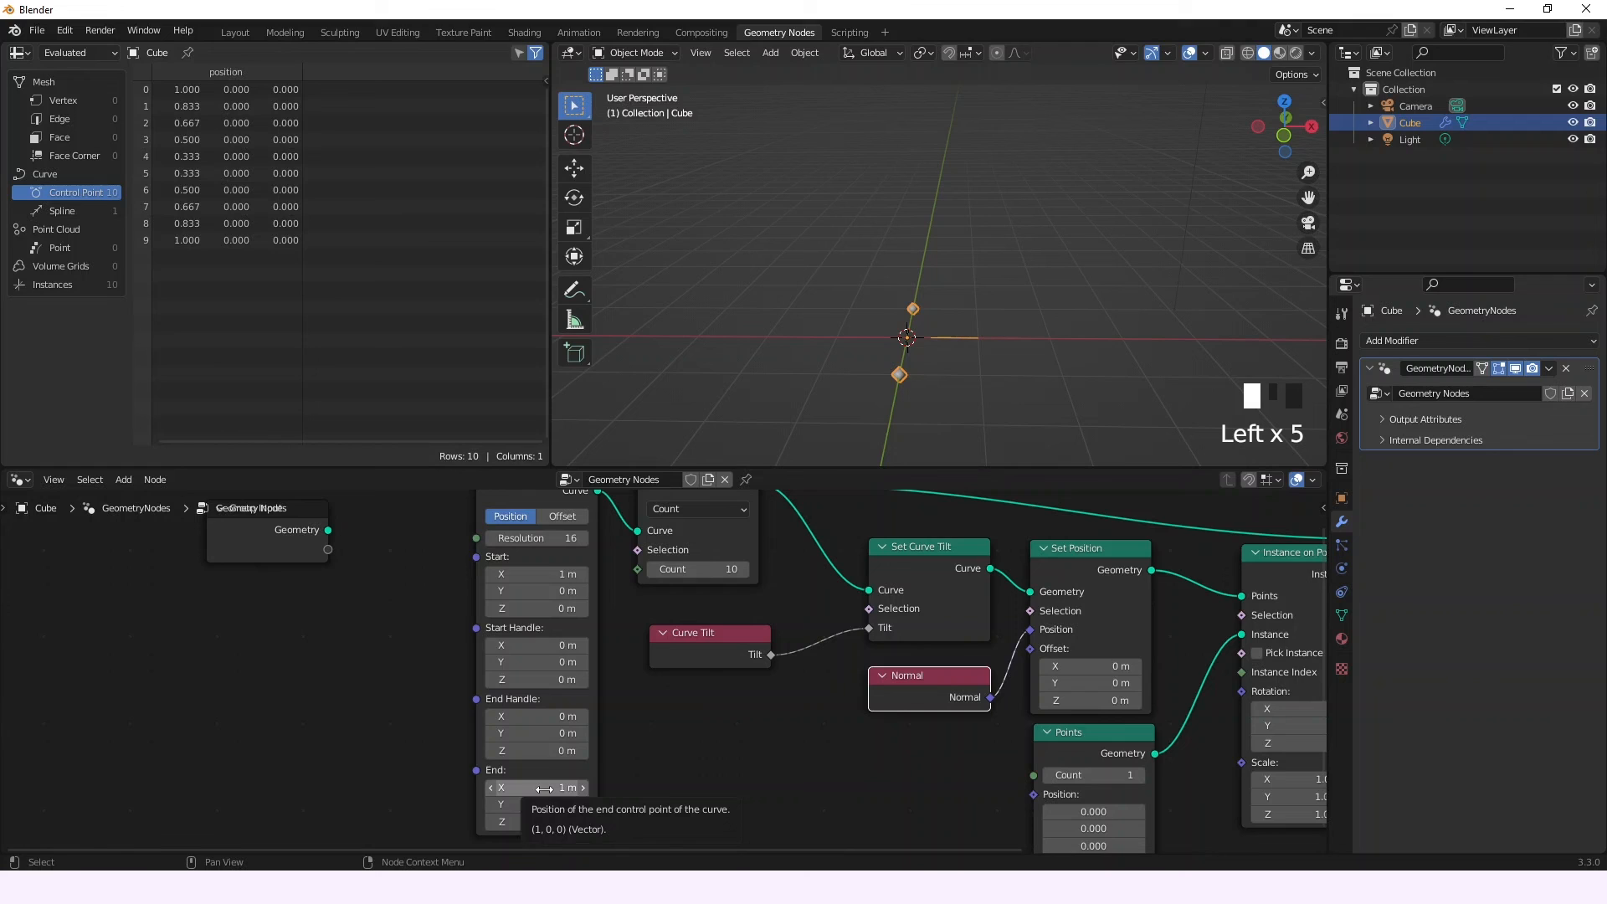
- Set the Bezier Segment's Start X to -1 m
click(542, 575)
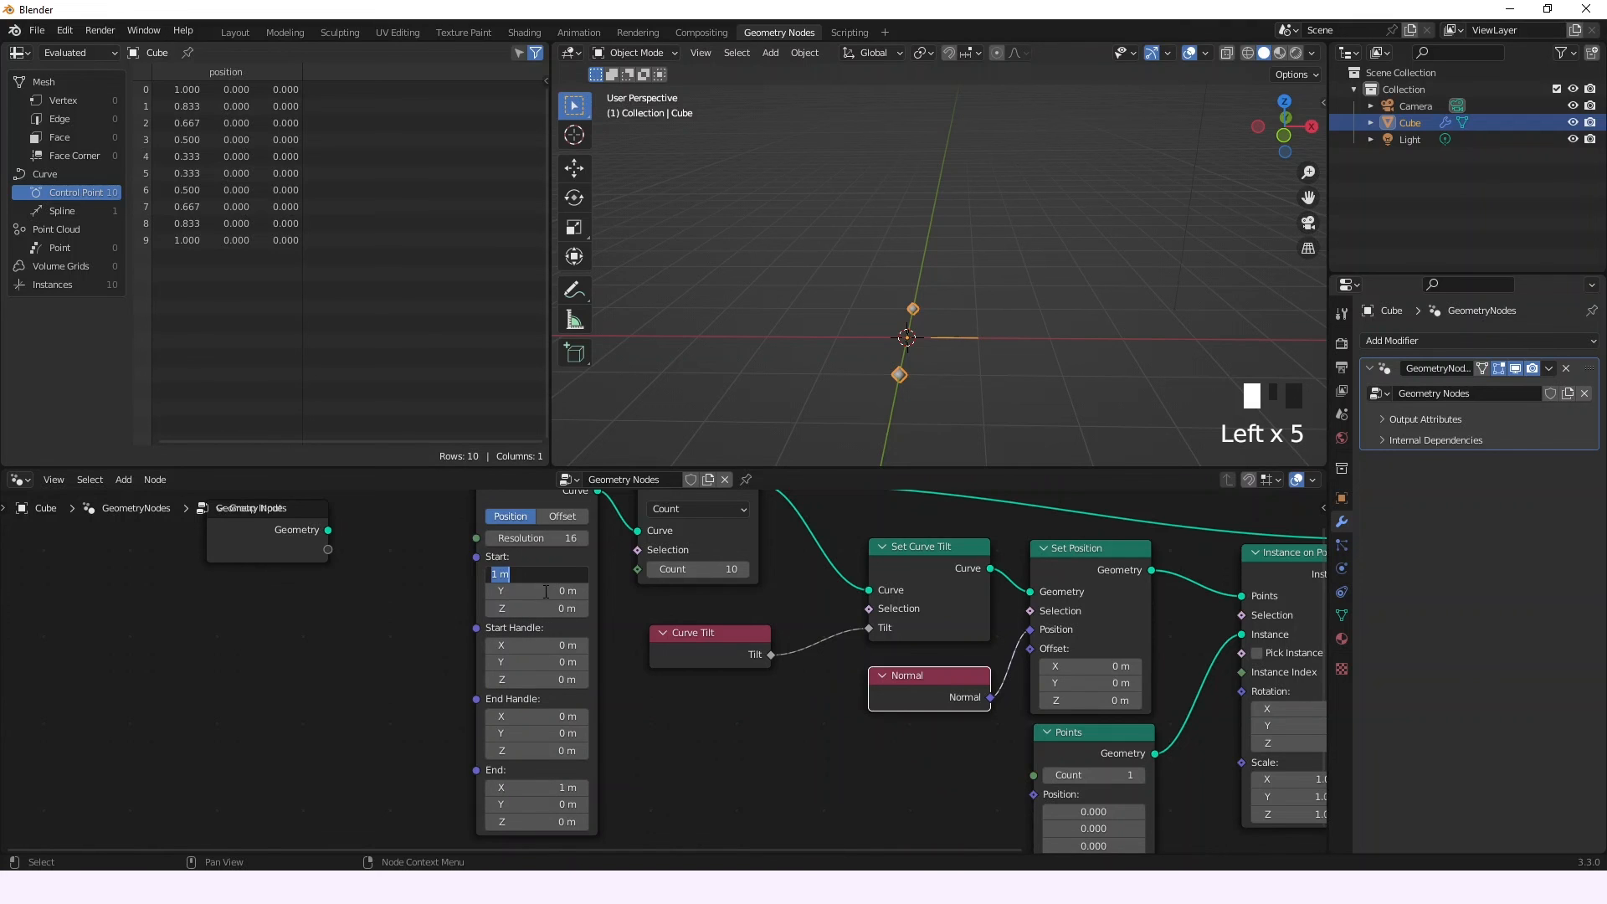
text(-1)
click(547, 598)
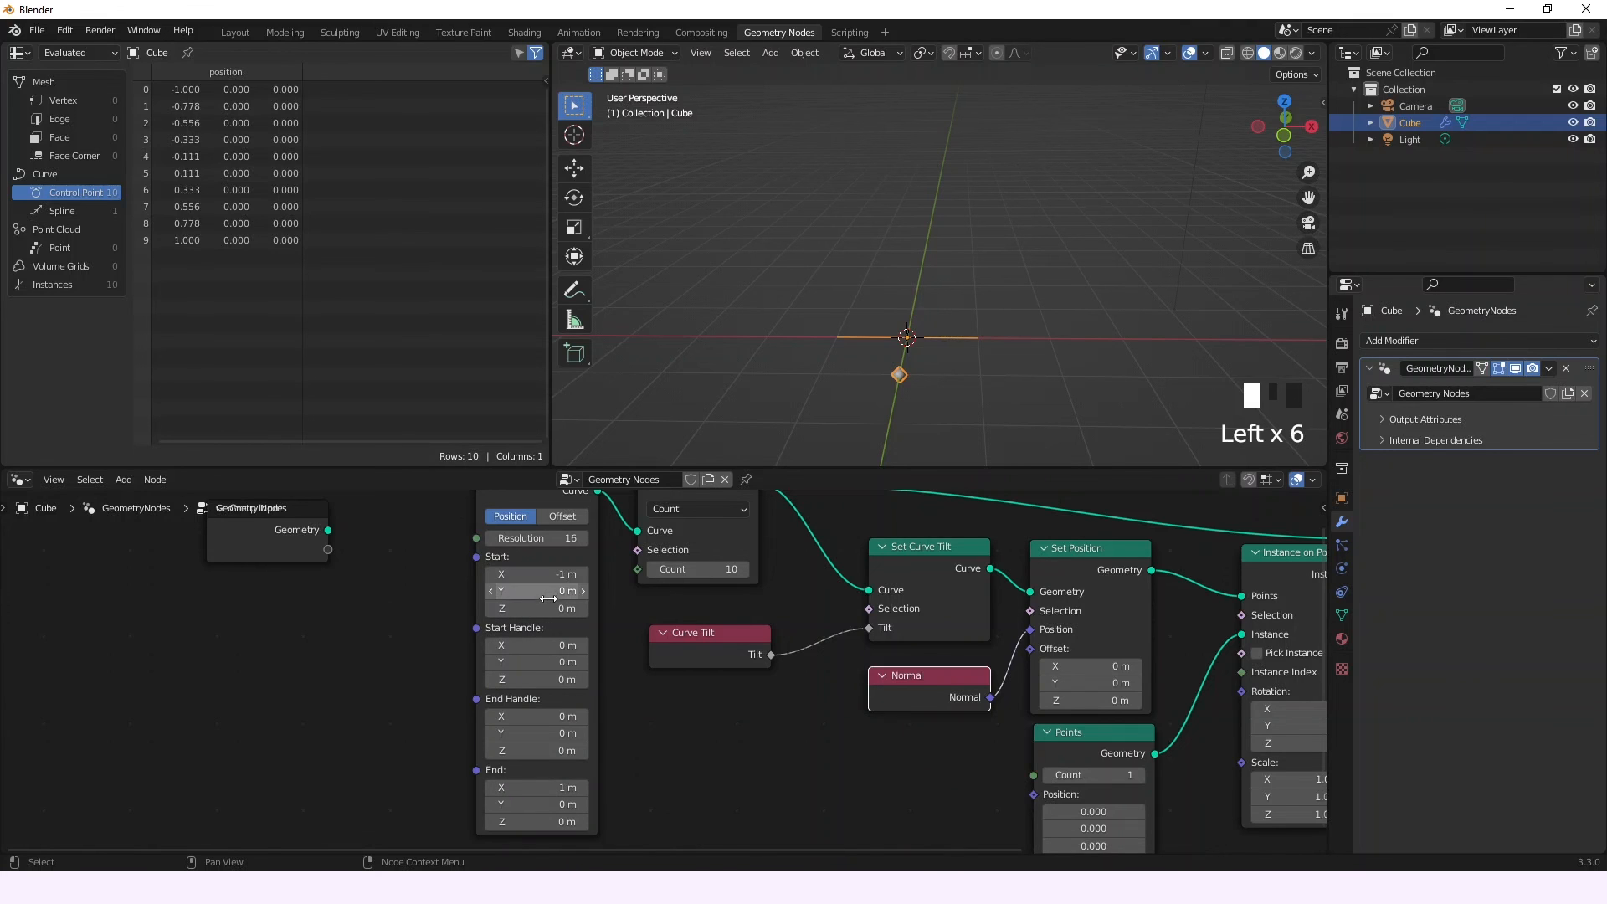
- Disconnect Curve Tilt from Set Curve Tilt and try varying its Tilt angle on the straight curve
middle_drag(1067, 350, 932, 315)
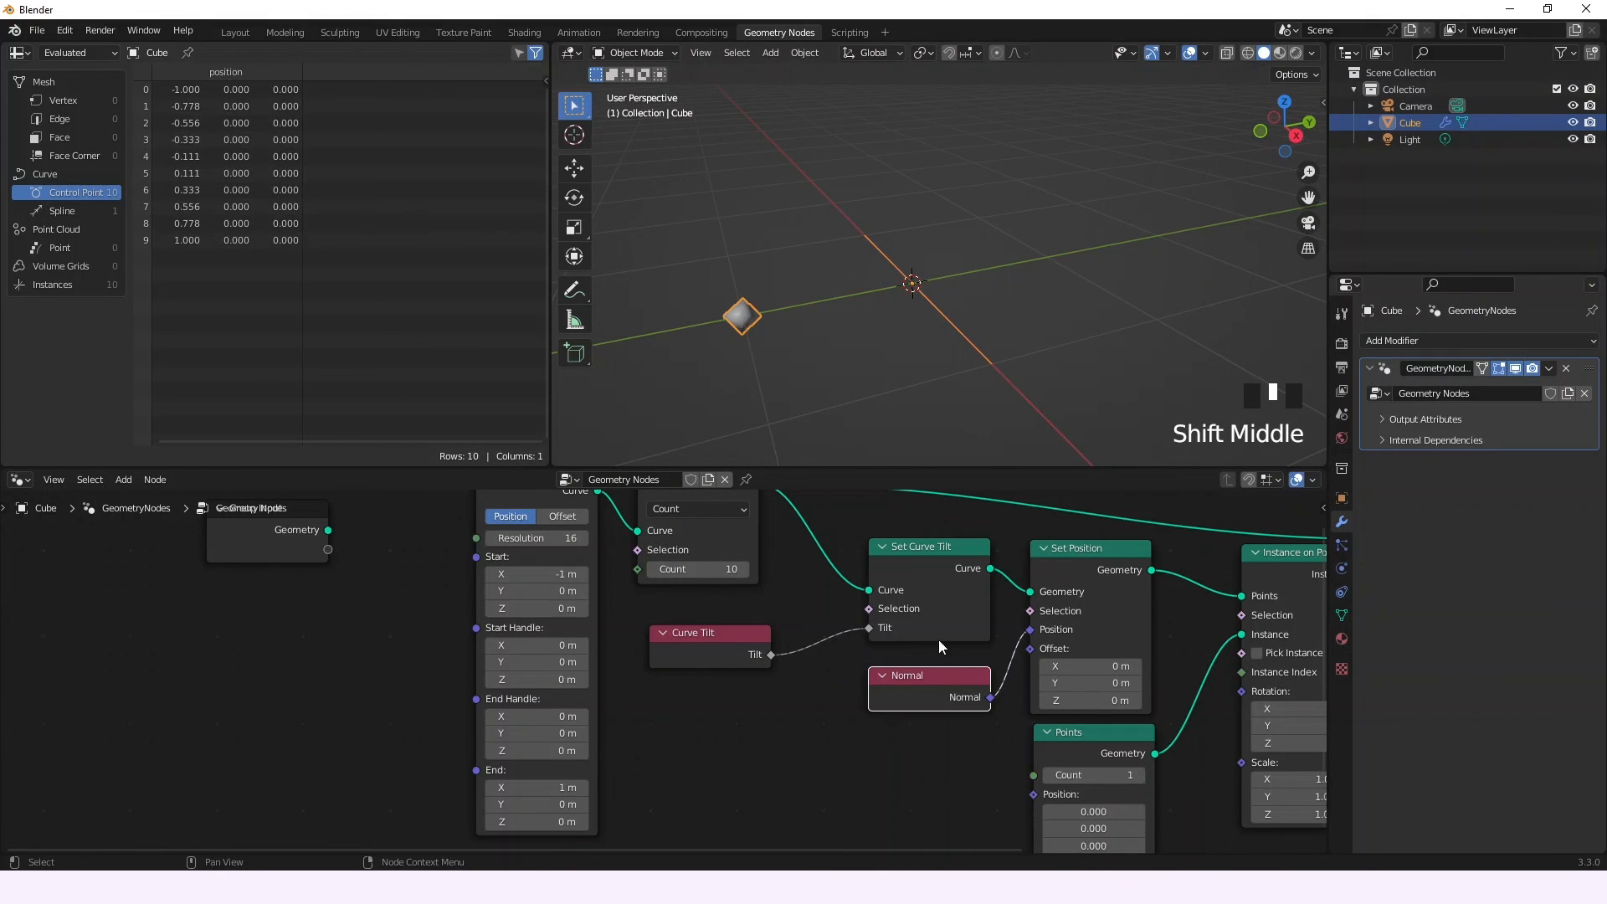
drag(868, 629, 803, 645)
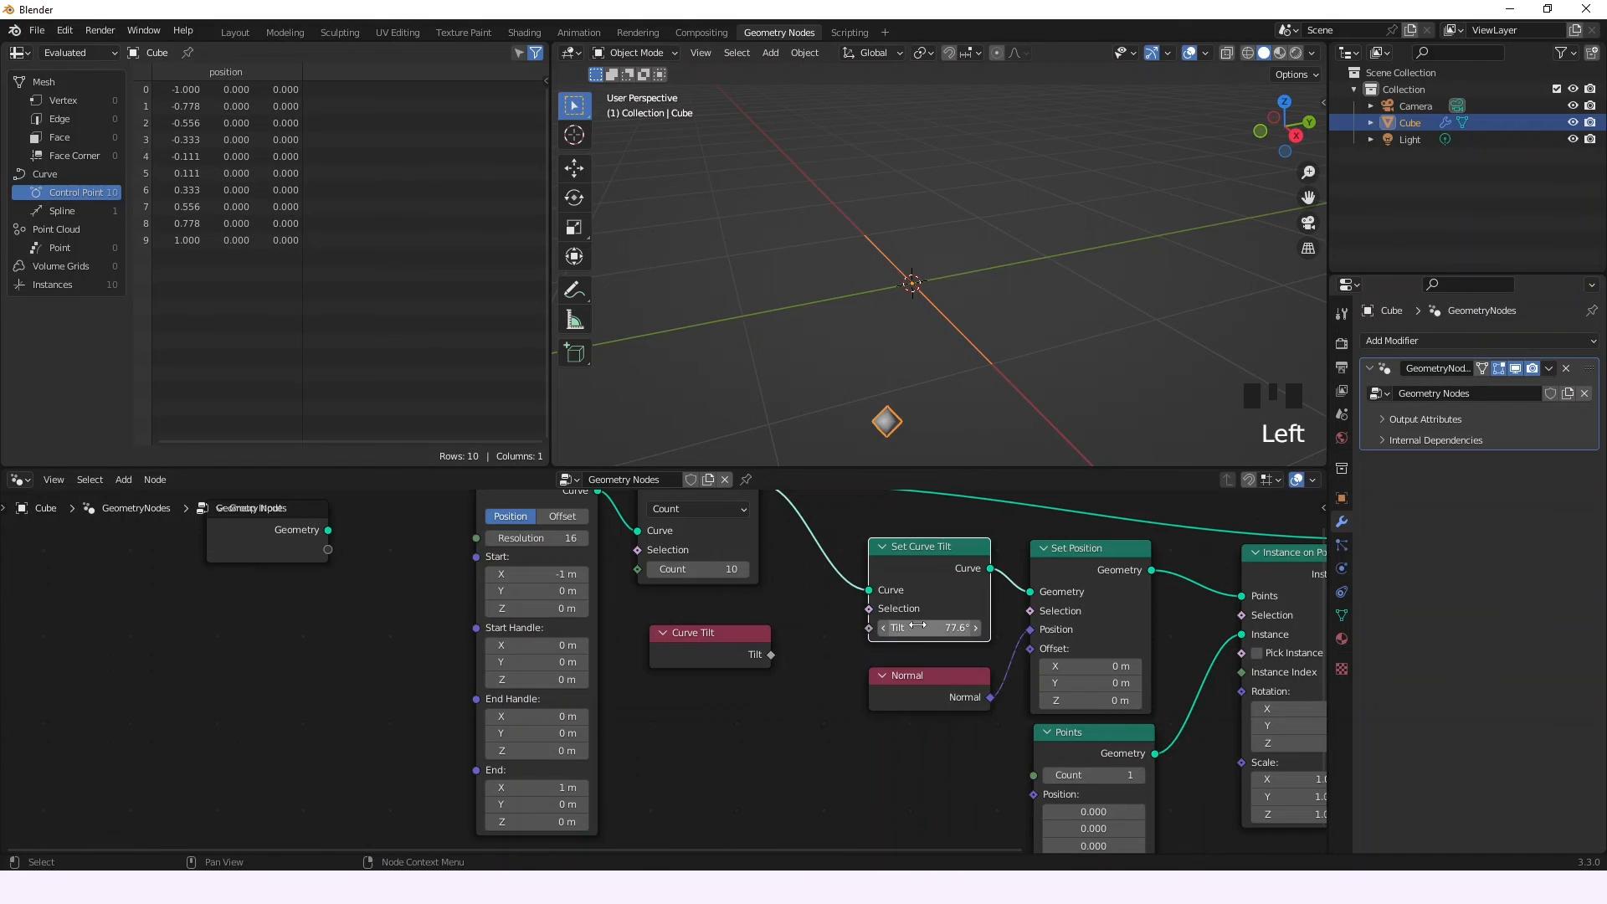
mouse_move(929, 628)
mouse_down()
mouse_move(1130, 614)
mouse_move(846, 638)
mouse_move(921, 632)
mouse_up()
- Nudge the Set Curve Tilt node away from Set Position and reconnect Curve Tilt to its Tilt input
drag(904, 562, 930, 566)
click(754, 657)
drag(771, 654, 927, 634)
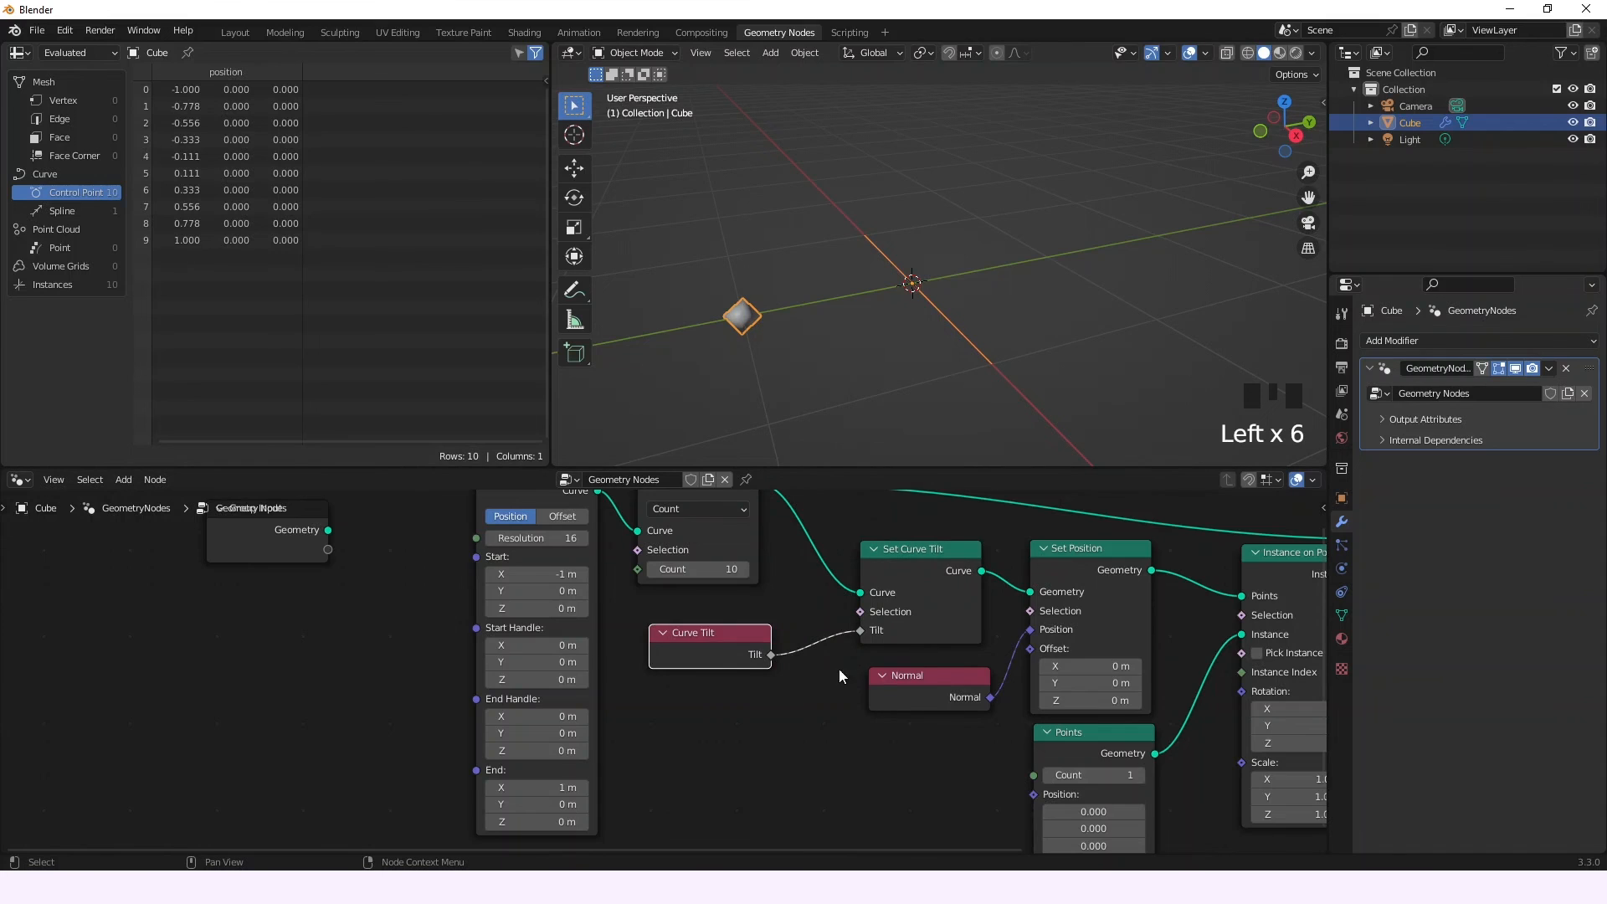